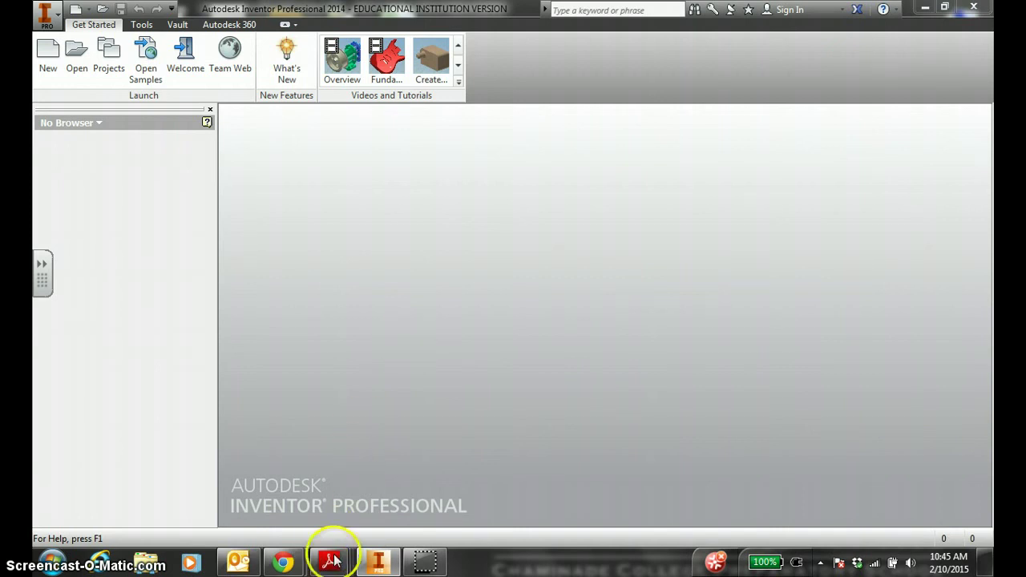
# - Review the example spiral slide drawing PDF, then close it
pyautogui.moveTo(330, 557)
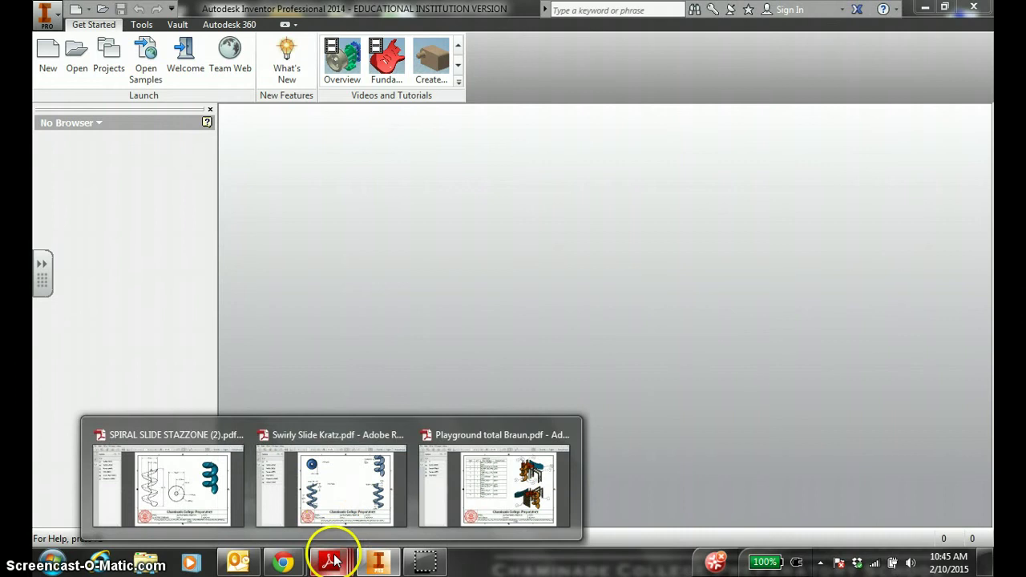
pyautogui.click(344, 497)
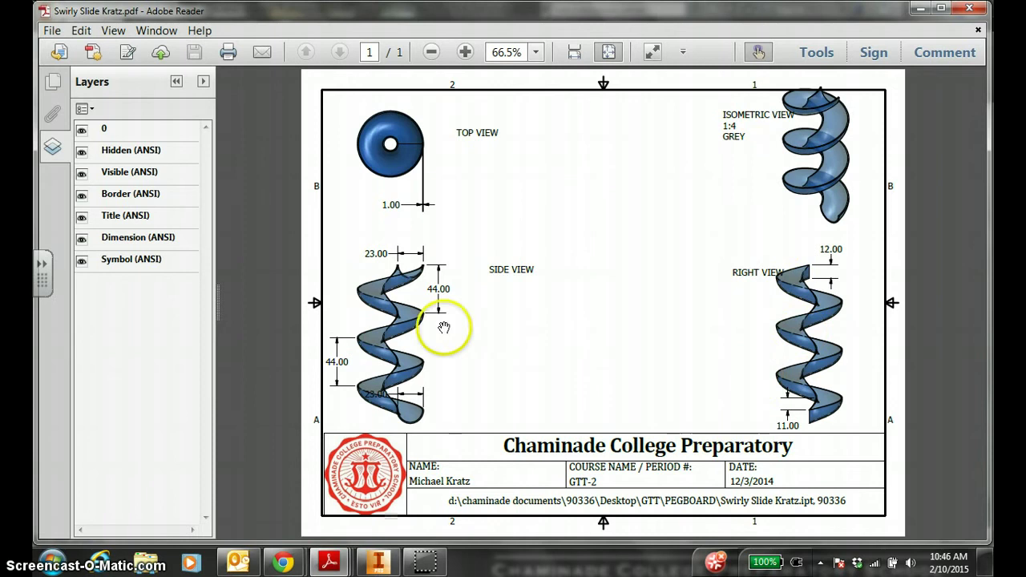
pyautogui.click(979, 31)
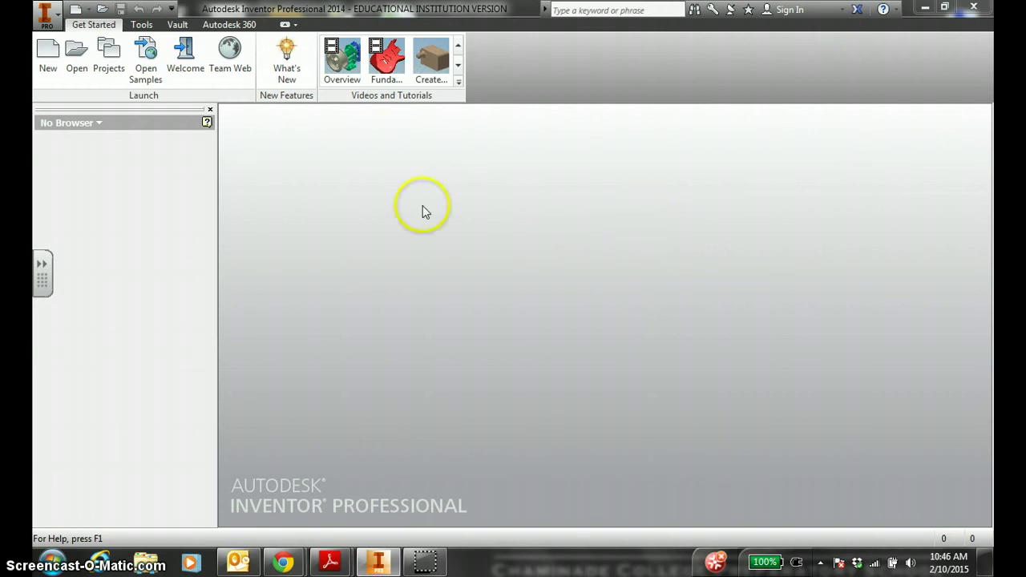
# - Open the SPIRAL SLIDE [LAST NAME] part from Playground, showing its Coil1 slide model
pyautogui.click(77, 58)
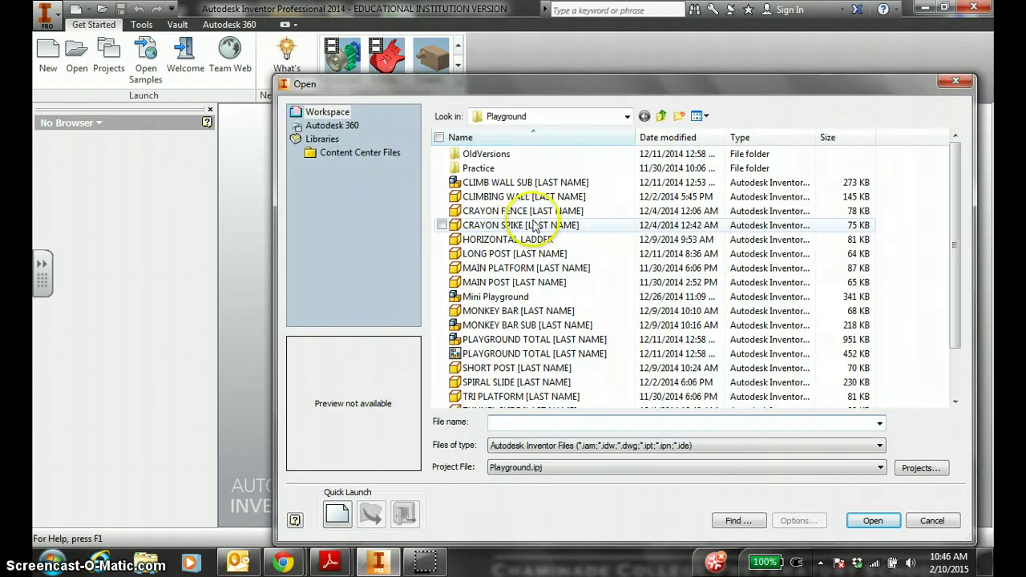
pyautogui.click(545, 382)
pyautogui.click(874, 521)
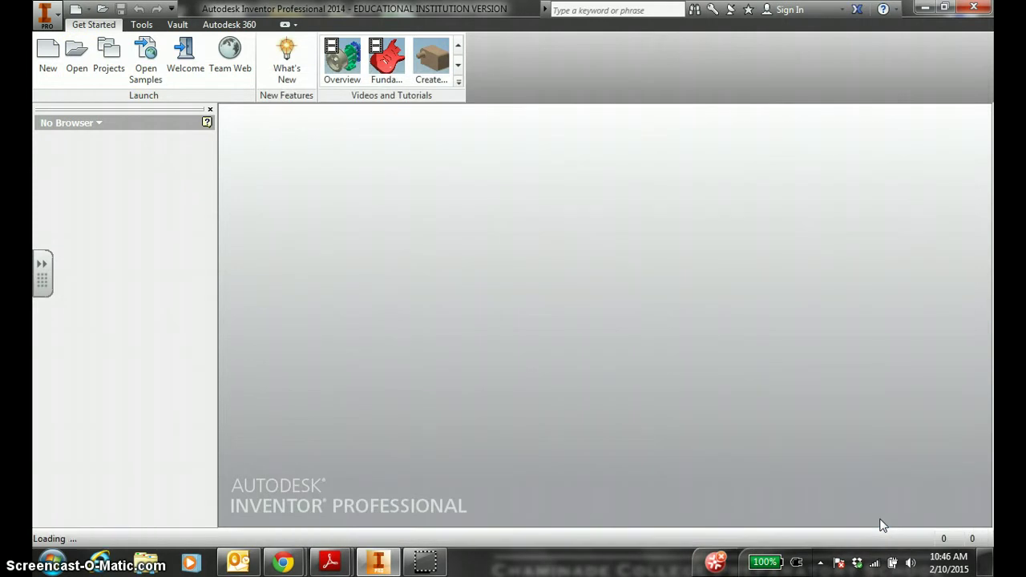
pyautogui.click(510, 286)
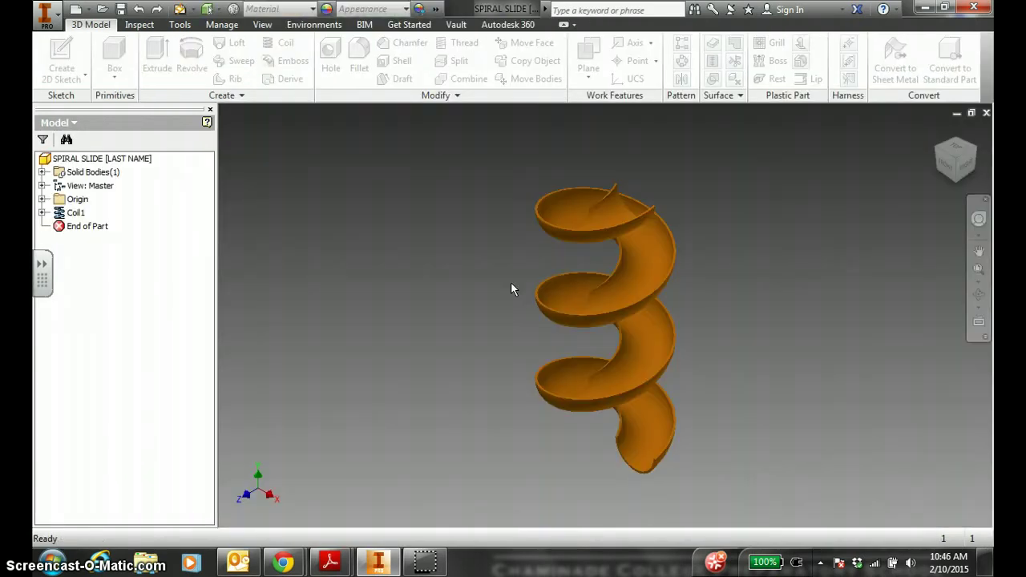
pyautogui.click(938, 133)
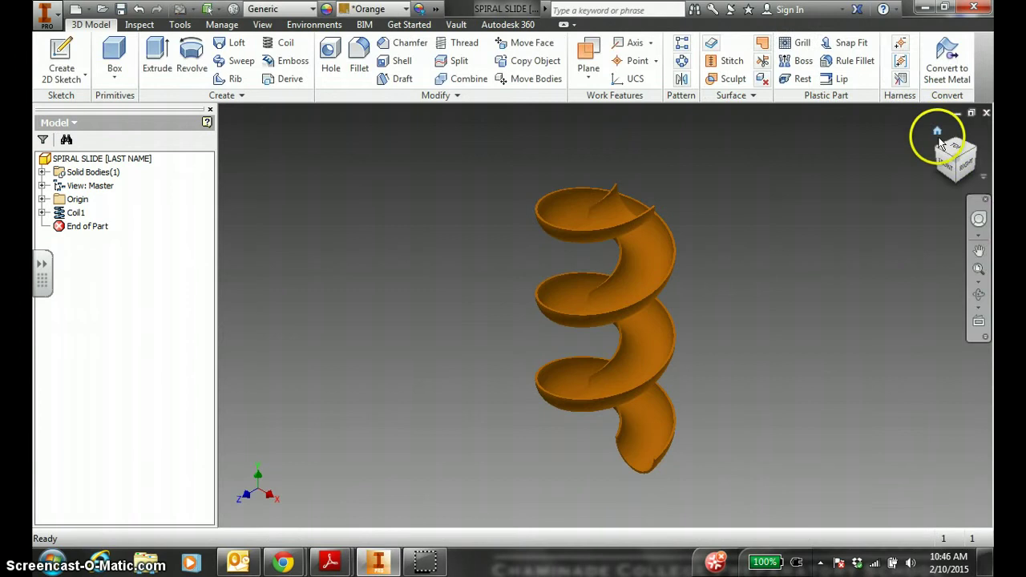
# - Create a drawing from CCP TITLE BLOCK 2013.idw with YOUR NAME and CLASS BLOCK # in the title block
pyautogui.click(76, 10)
pyautogui.doubleClick(305, 355)
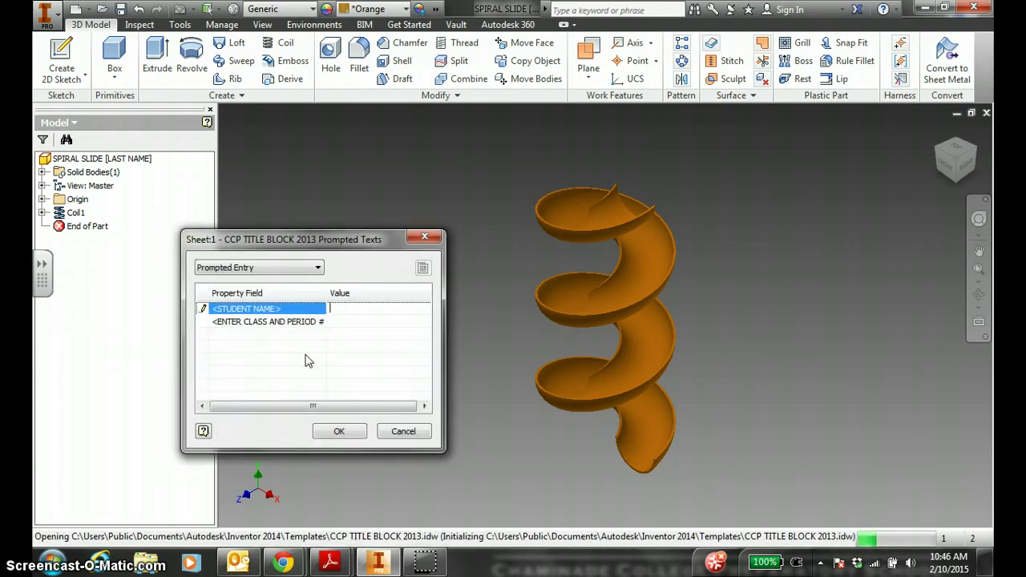
pyautogui.press('capslock')
pyautogui.write('YOUR NAME')
pyautogui.press('Return')
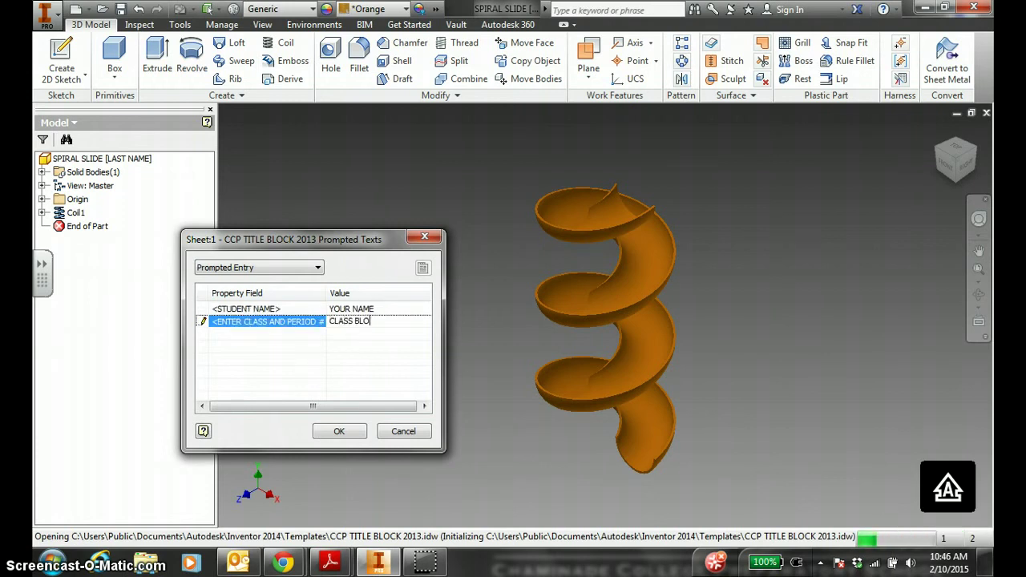
pyautogui.click(339, 431)
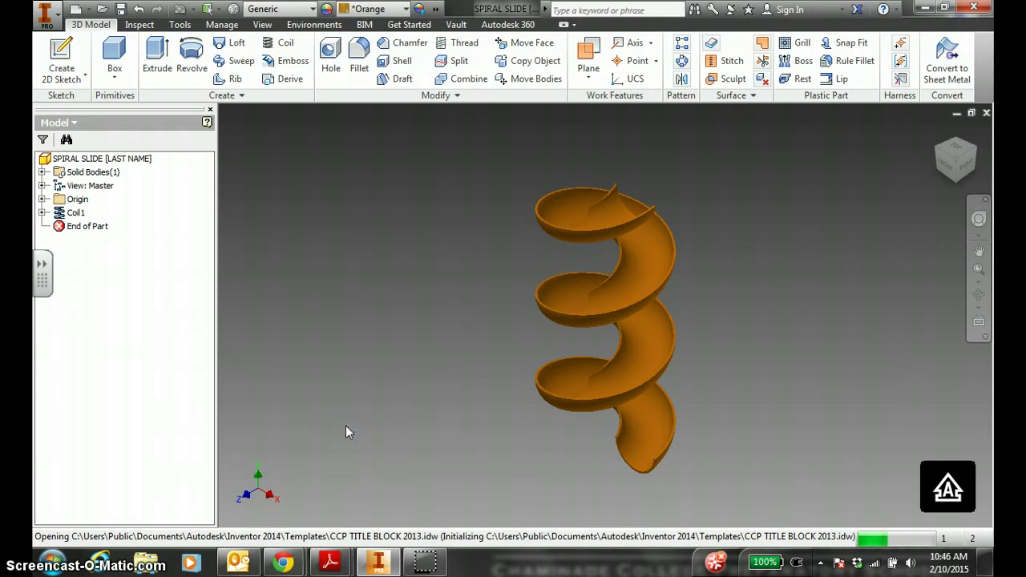
pyautogui.click(482, 331)
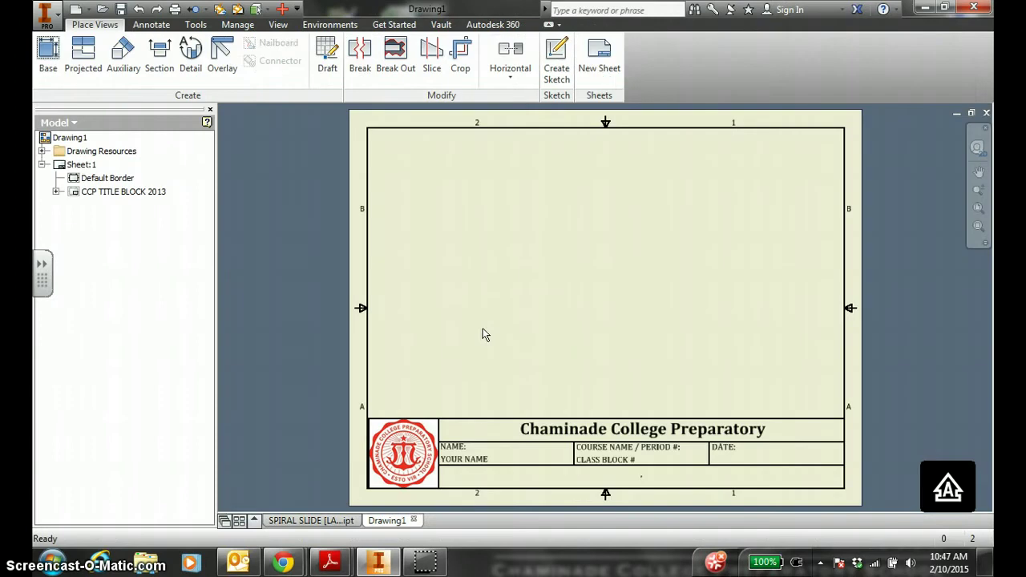
# - Set up a Front orientation base view of the spiral slide at 1/50 scale
pyautogui.click(48, 68)
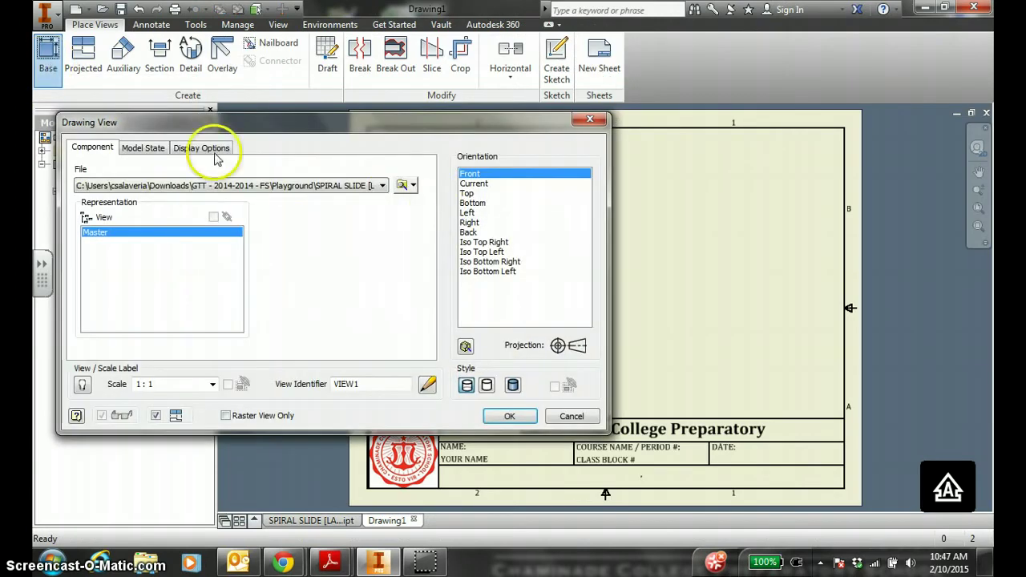
pyautogui.moveTo(473, 120)
pyautogui.mouseDown()
pyautogui.moveTo(325, 151)
pyautogui.moveTo(586, 92)
pyautogui.moveTo(353, 124)
pyautogui.moveTo(513, 94)
pyautogui.mouseUp()
pyautogui.click(158, 355)
pyautogui.click(160, 355)
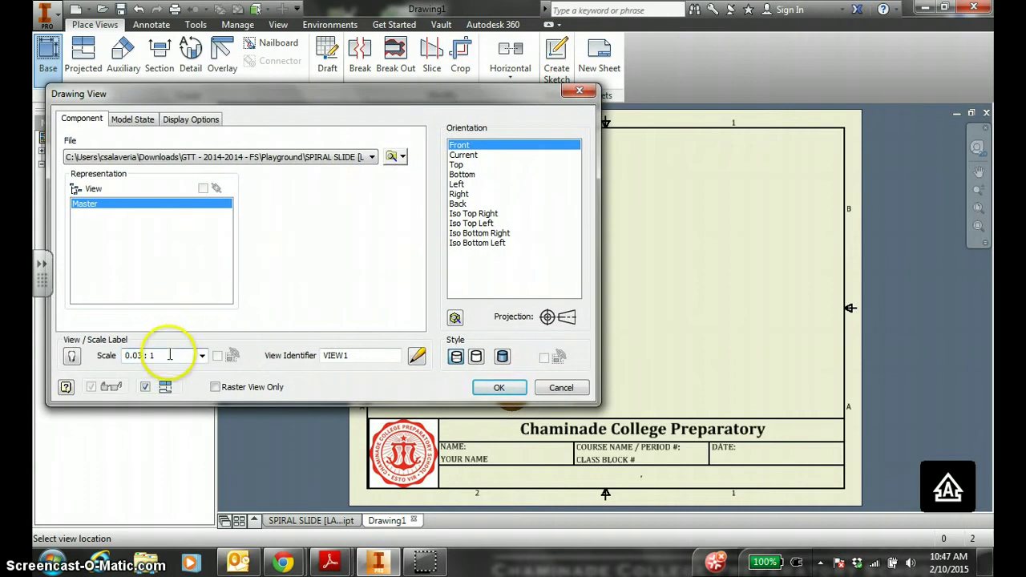
pyautogui.moveTo(169, 355); pyautogui.dragTo(73, 361)
pyautogui.write('1/')
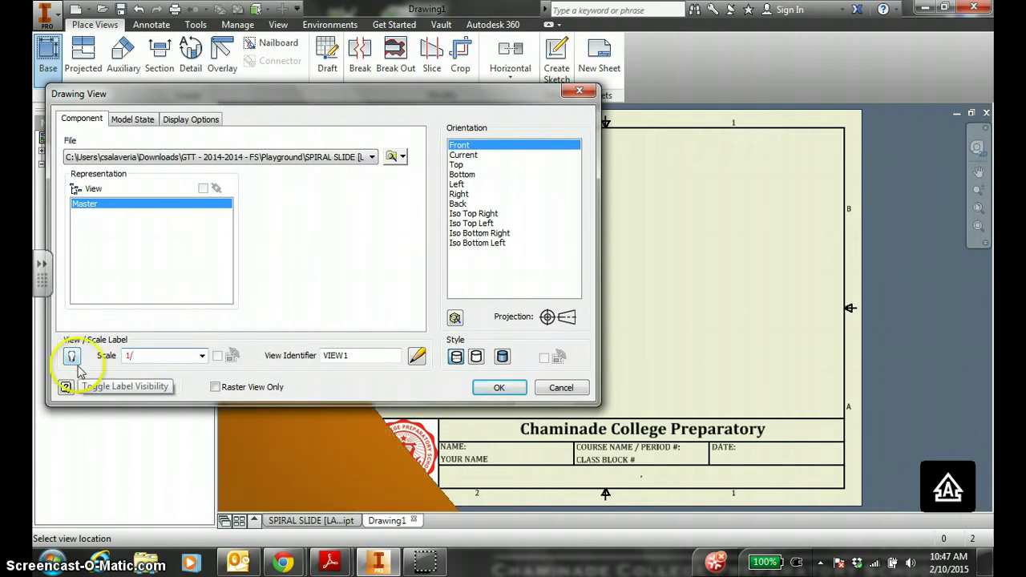
pyautogui.write('50')
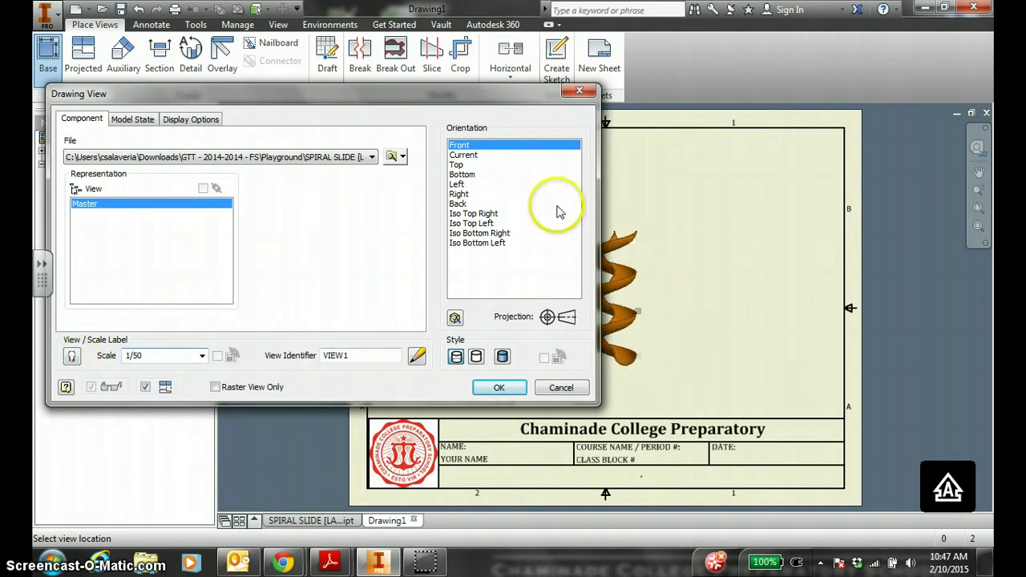
pyautogui.moveTo(488, 97); pyautogui.dragTo(279, 139)
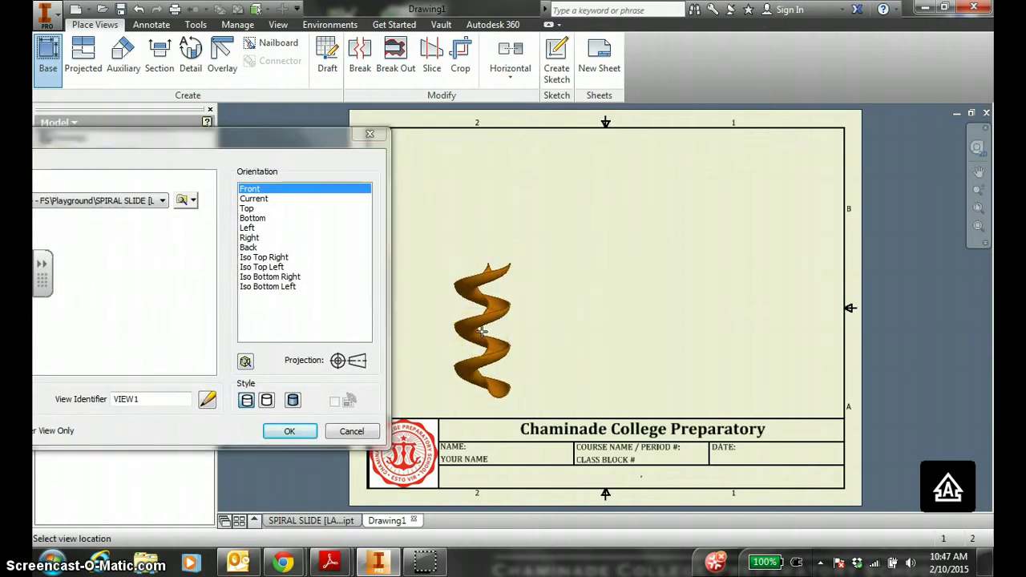
# - Place the front base view with projected top, right and isometric views, aligned on the sheet
pyautogui.click(481, 331)
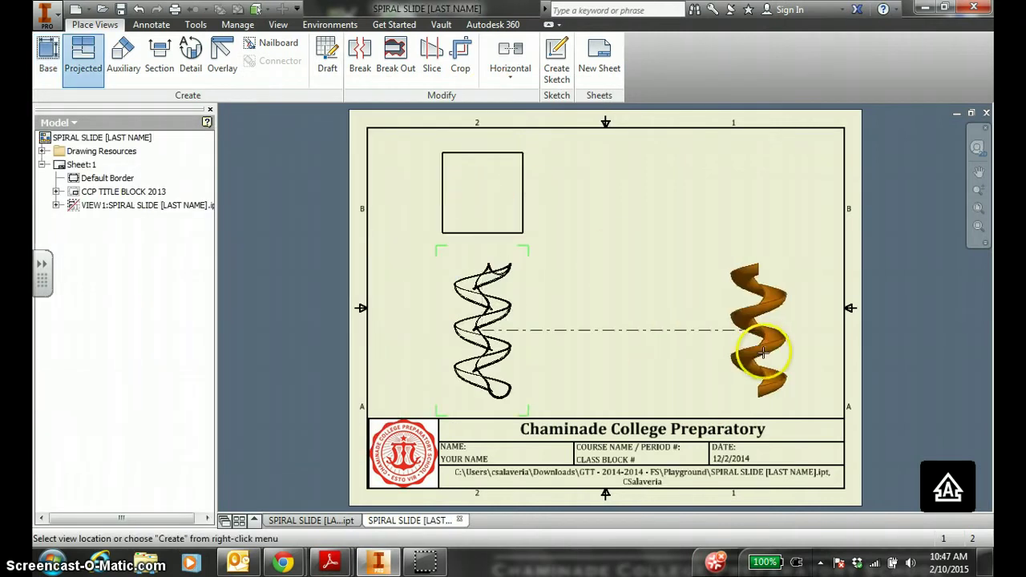
pyautogui.click(747, 328)
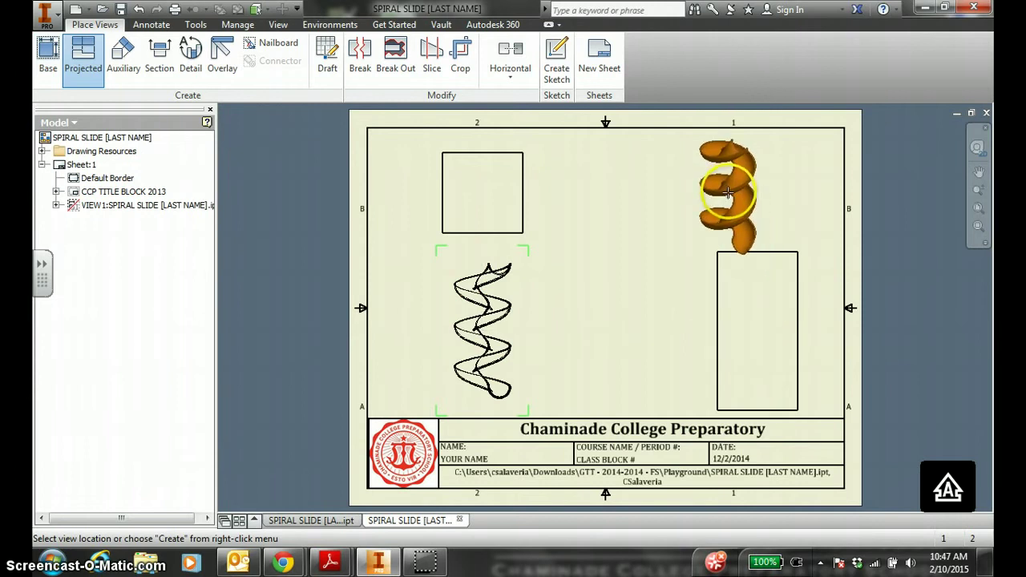
pyautogui.click(735, 192)
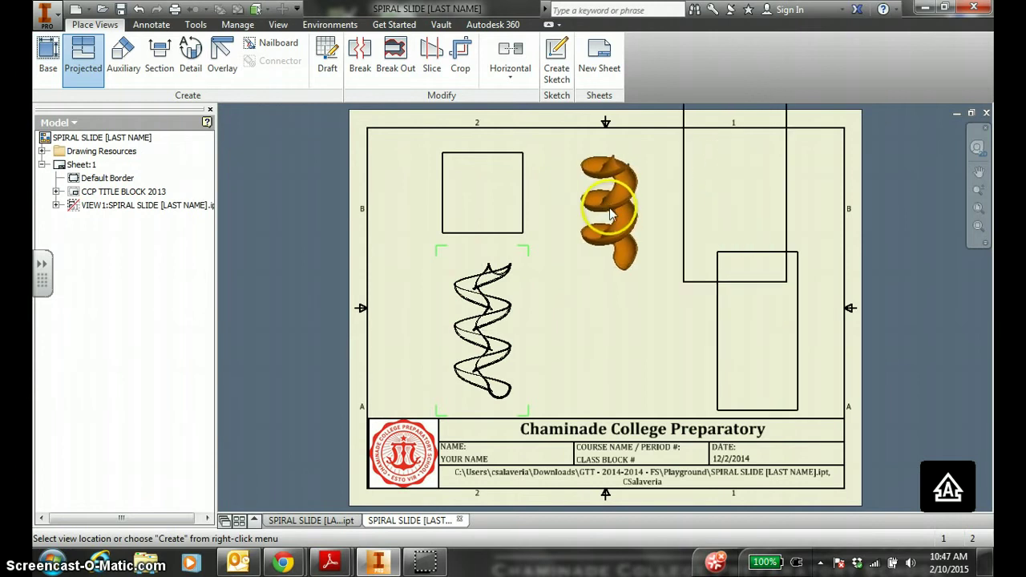
pyautogui.rightClick(609, 215)
pyautogui.click(664, 210)
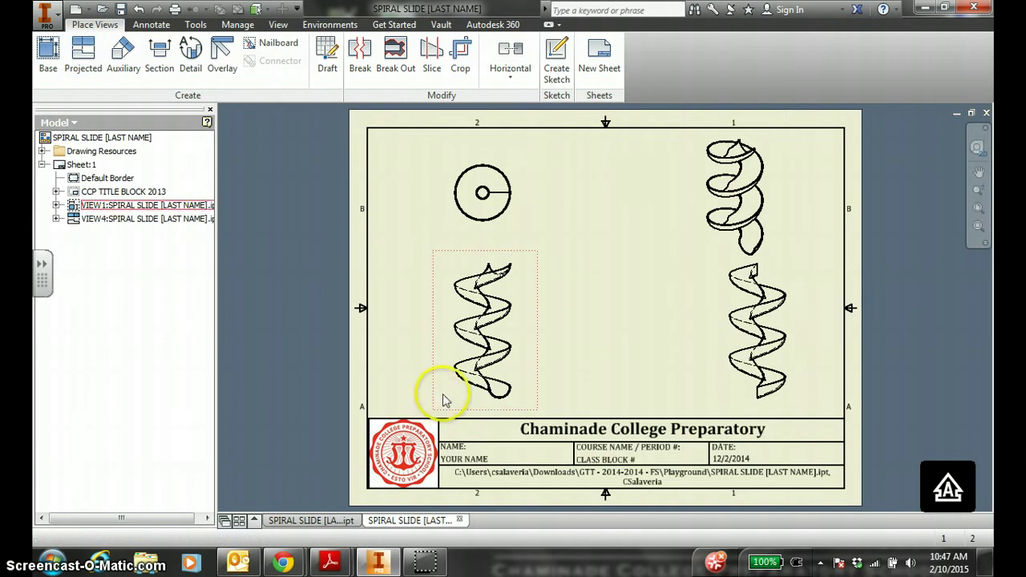
pyautogui.moveTo(453, 402); pyautogui.dragTo(464, 403)
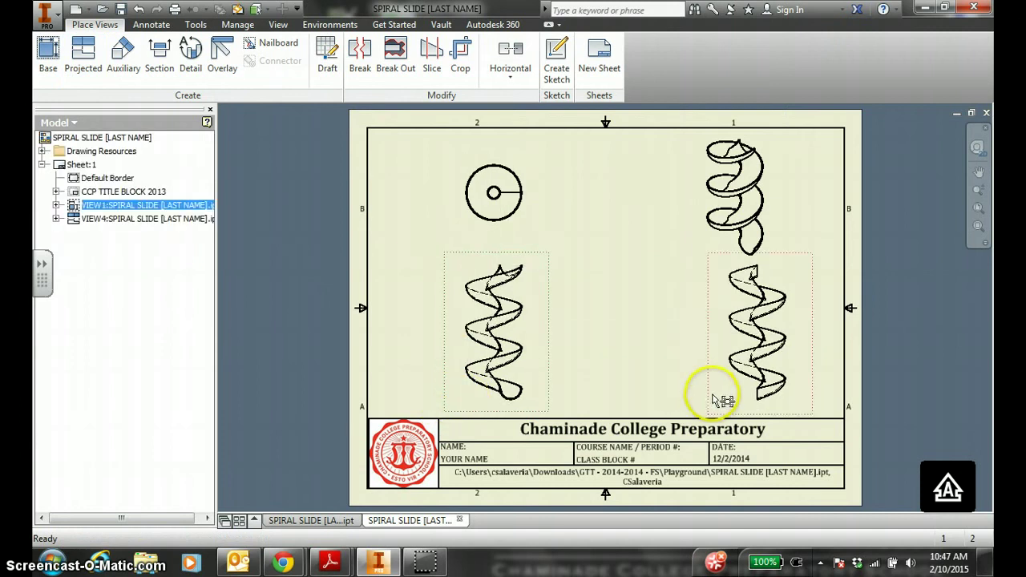
pyautogui.moveTo(721, 401); pyautogui.dragTo(648, 389)
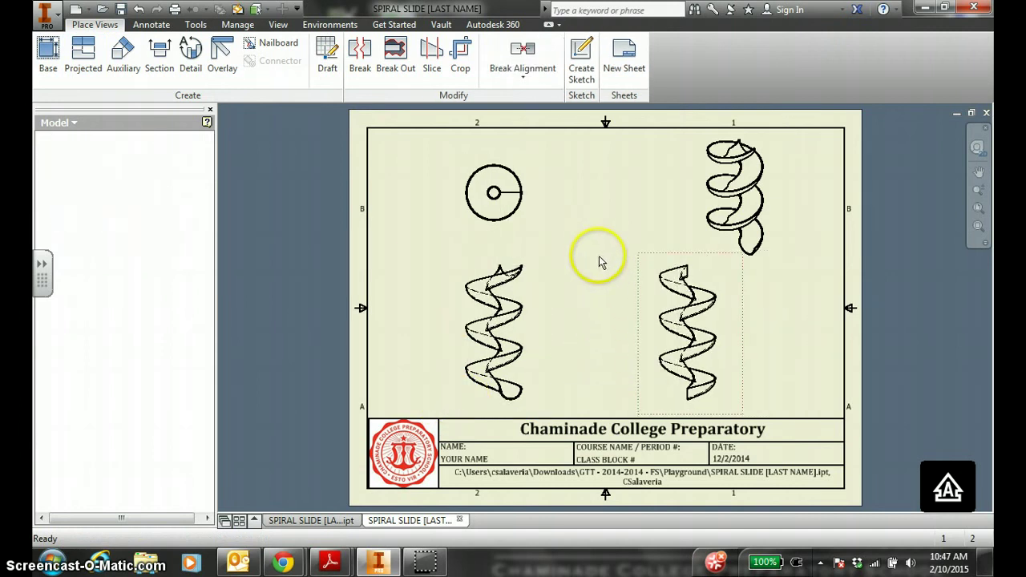
pyautogui.moveTo(692, 231); pyautogui.dragTo(714, 232)
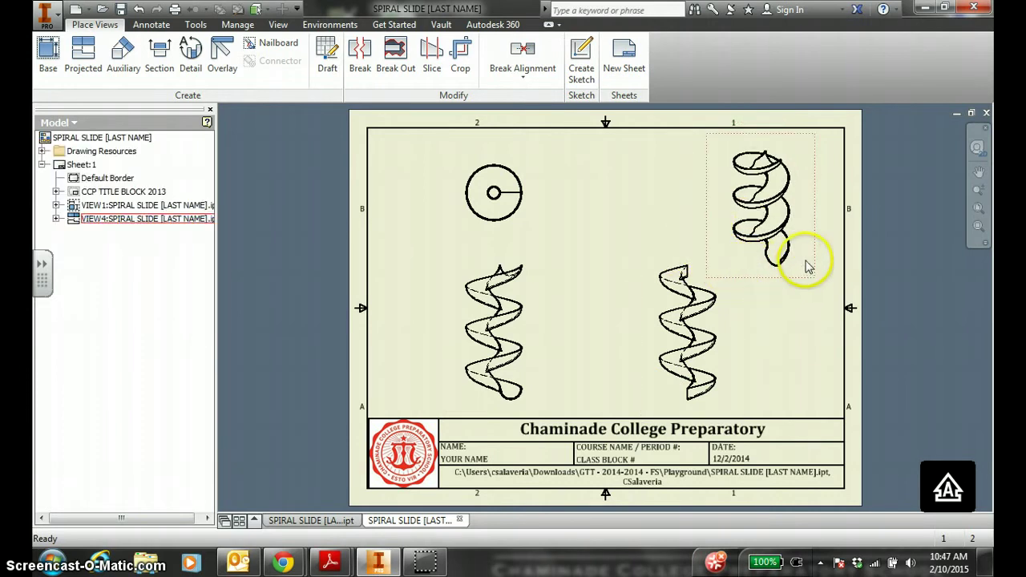
# - Change the isometric view's style to Shaded
pyautogui.rightClick(808, 265)
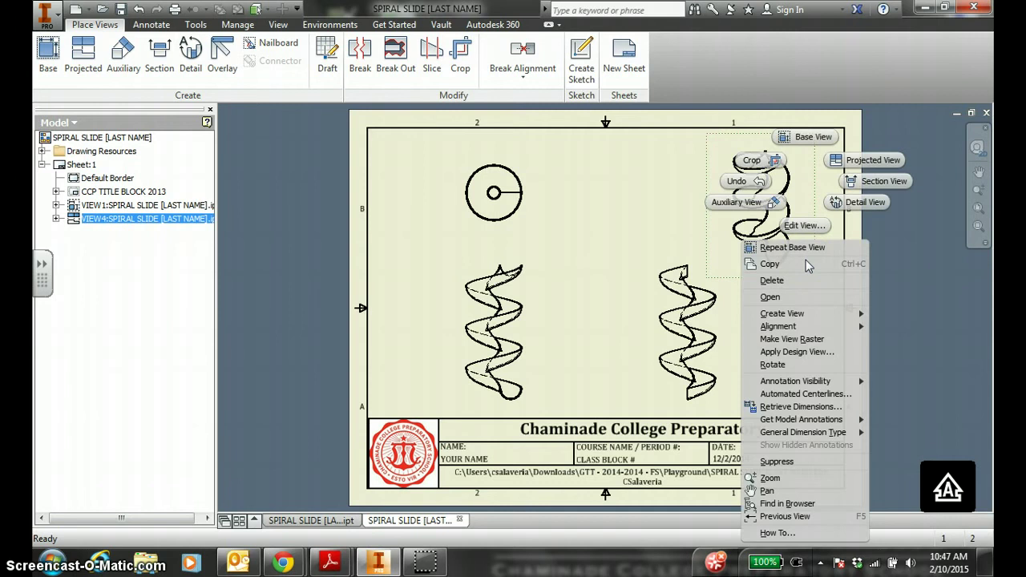
pyautogui.click(797, 226)
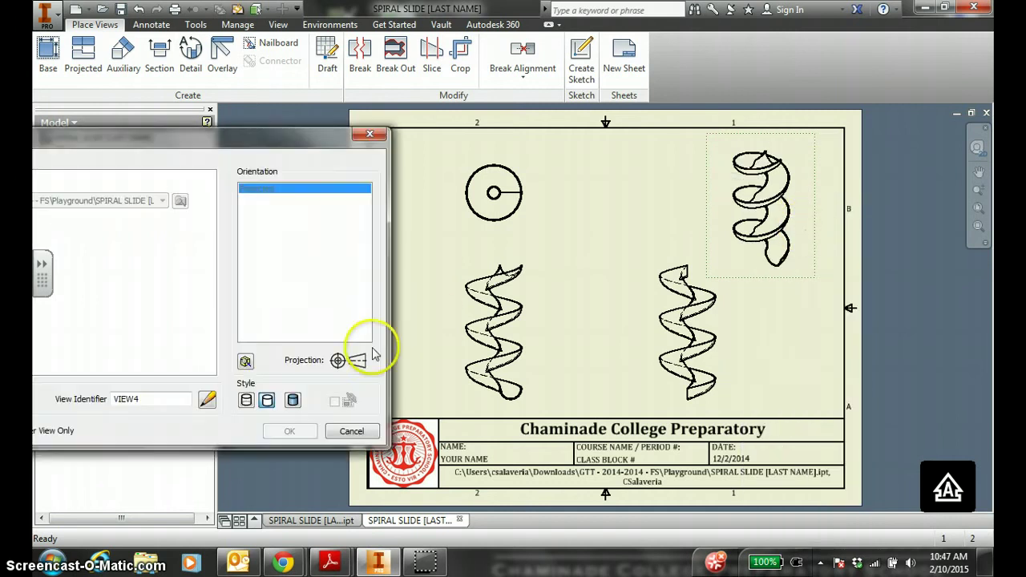
pyautogui.click(293, 401)
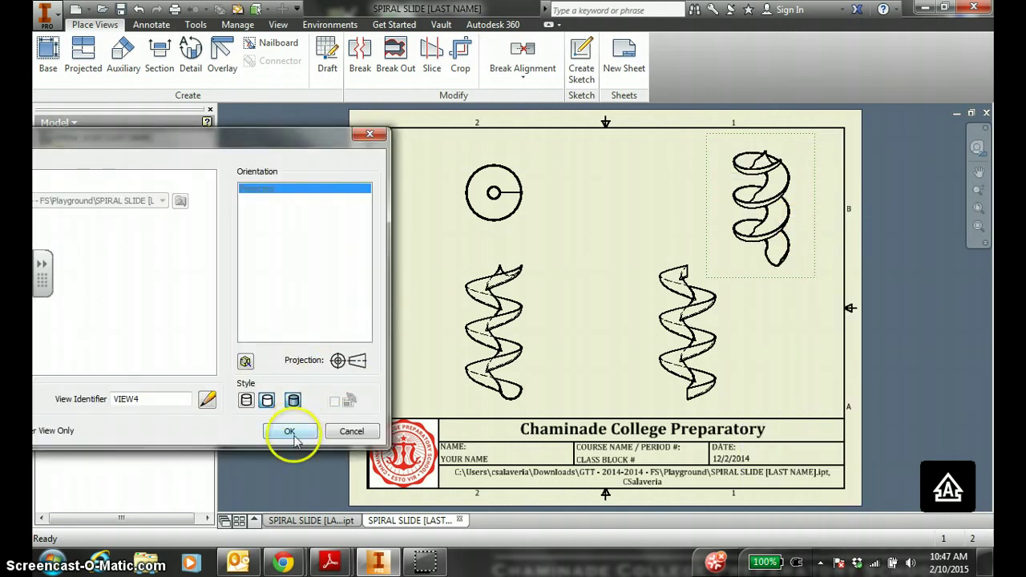
pyautogui.click(289, 431)
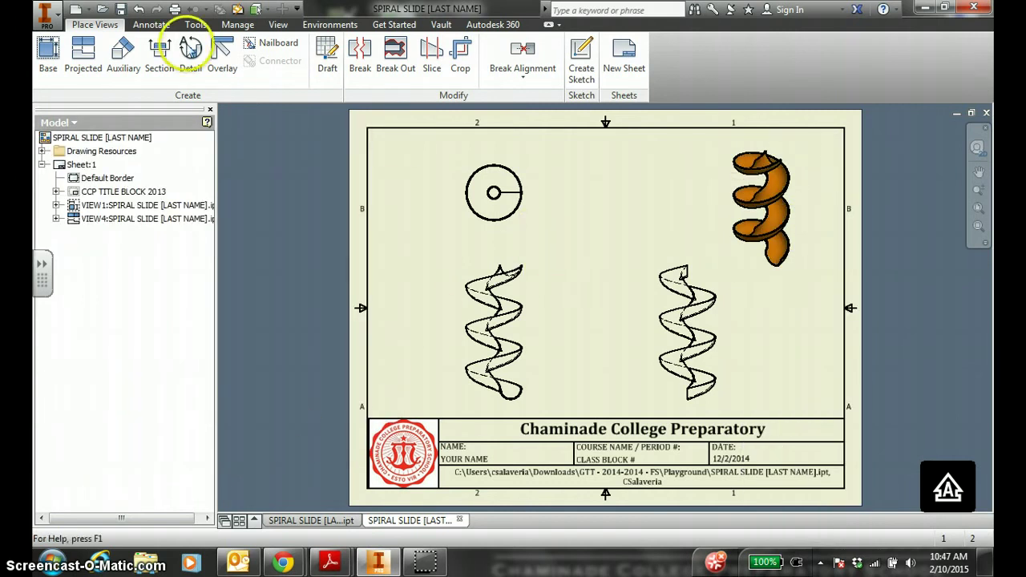
# - Add TOP, FRONT and RIGHT text labels beside their views
pyautogui.click(147, 25)
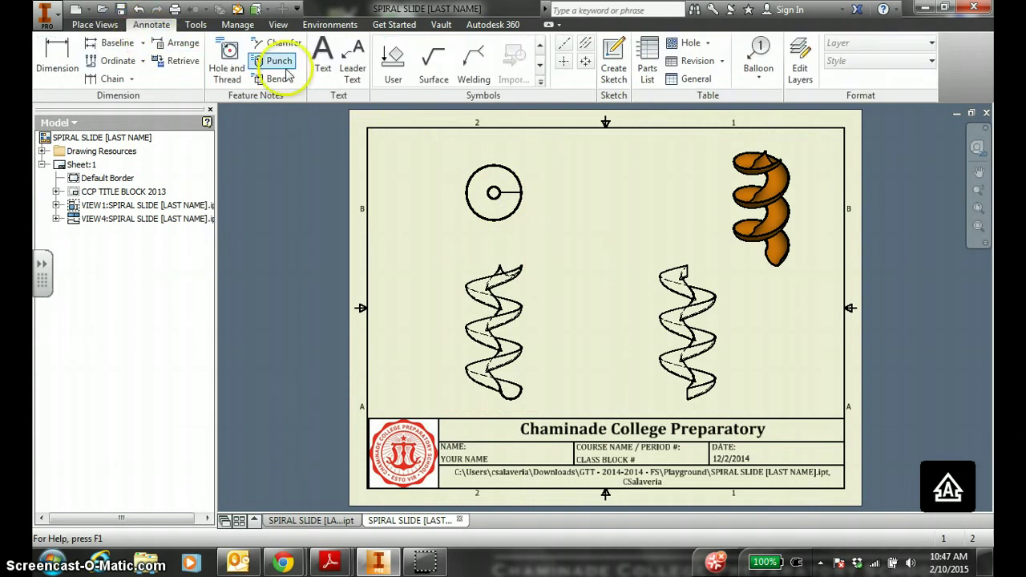
pyautogui.click(325, 68)
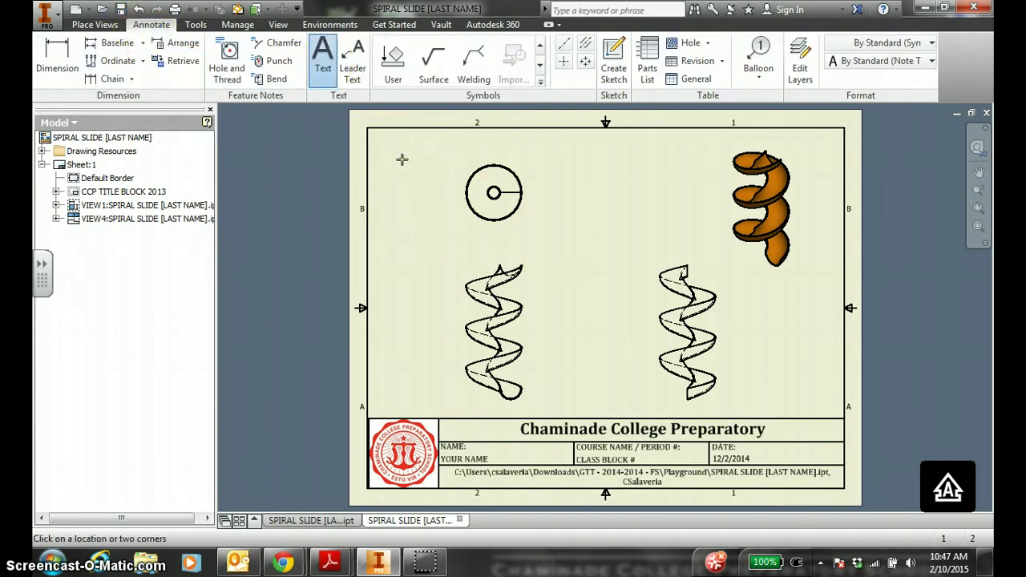
pyautogui.click(401, 159)
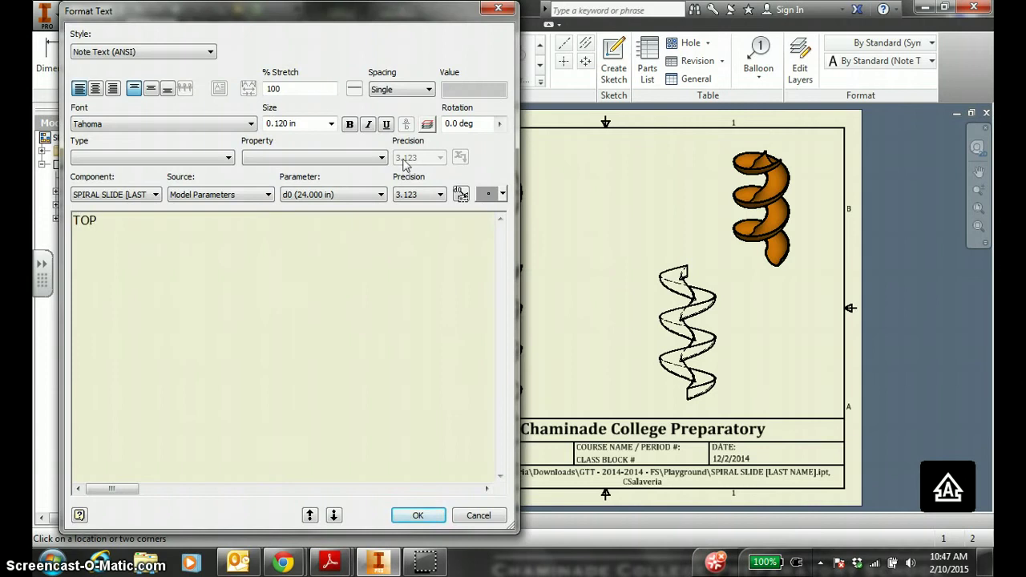
pyautogui.click(416, 515)
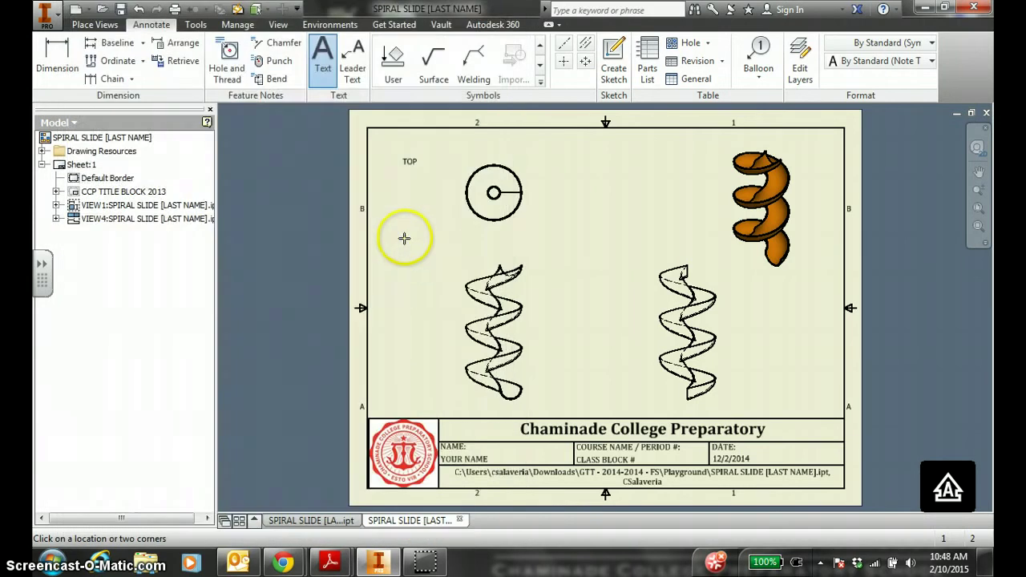
pyautogui.click(405, 237)
pyautogui.write('FRONT')
pyautogui.click(418, 514)
pyautogui.click(782, 309)
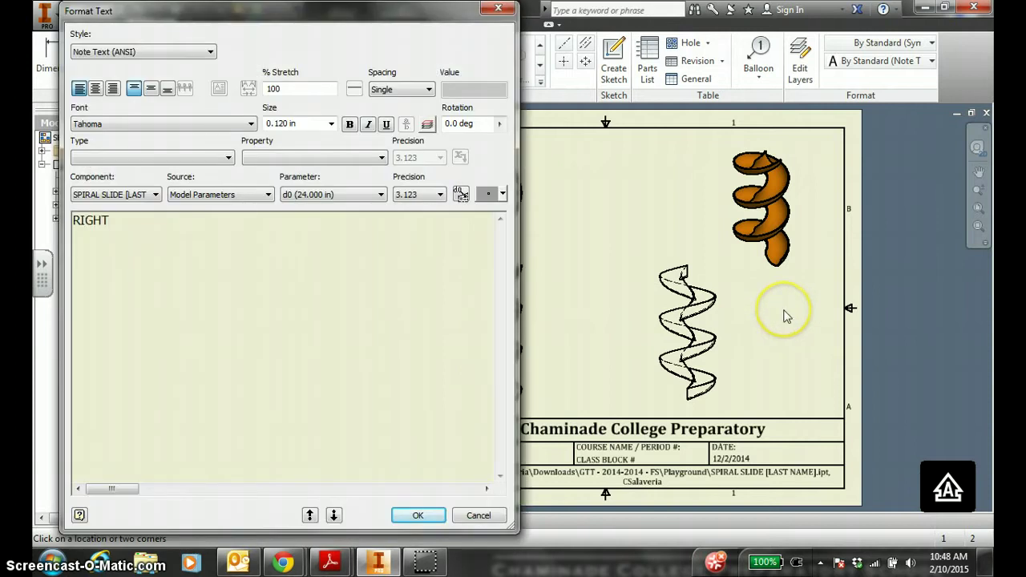
pyautogui.write('RIGHT')
pyautogui.click(417, 514)
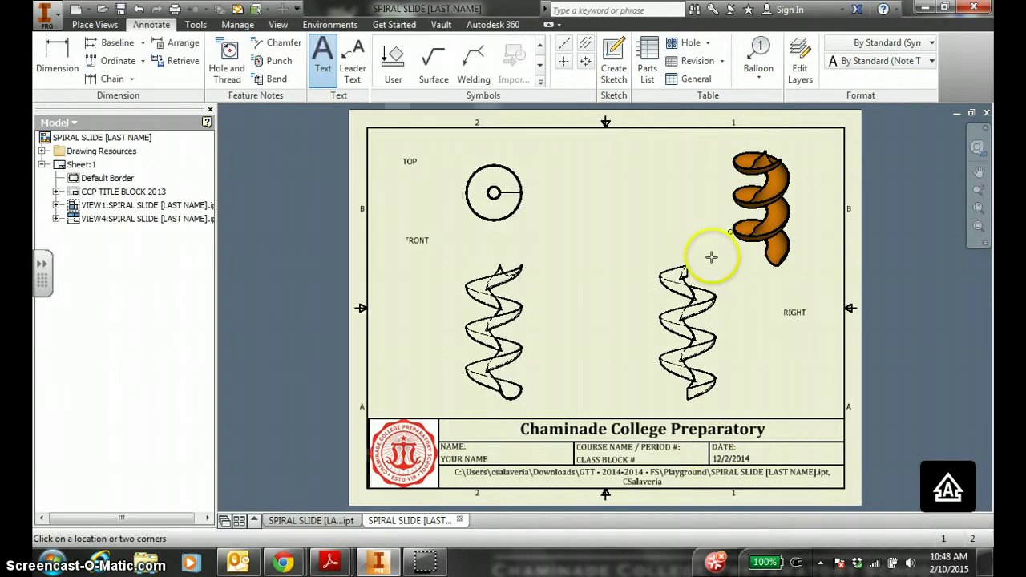
# - Add an ISO VIEW, 1:50 SCALE, ORANGE note beside the isometric view
pyautogui.click(678, 147)
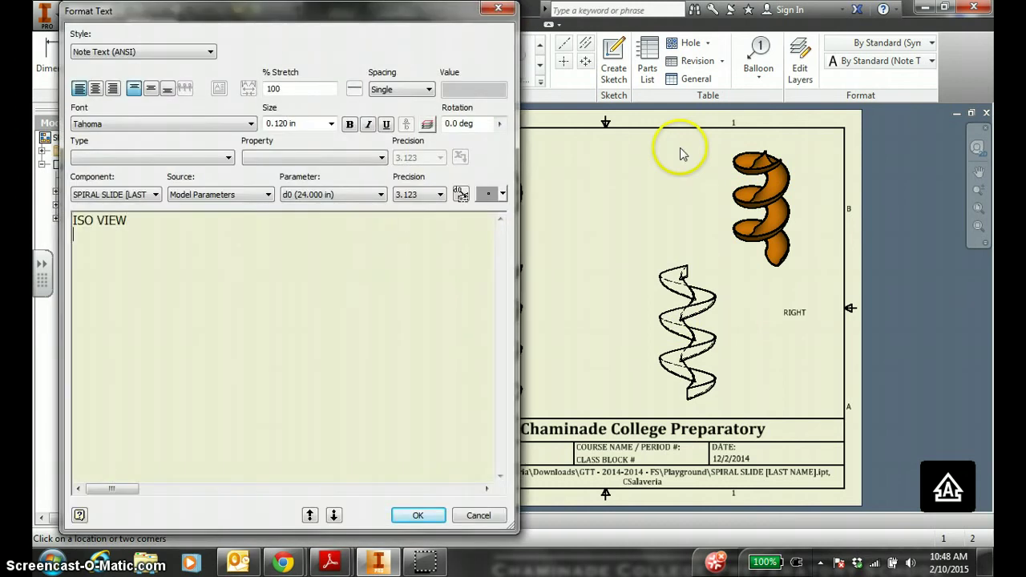
pyautogui.write('1:50 SCALE')
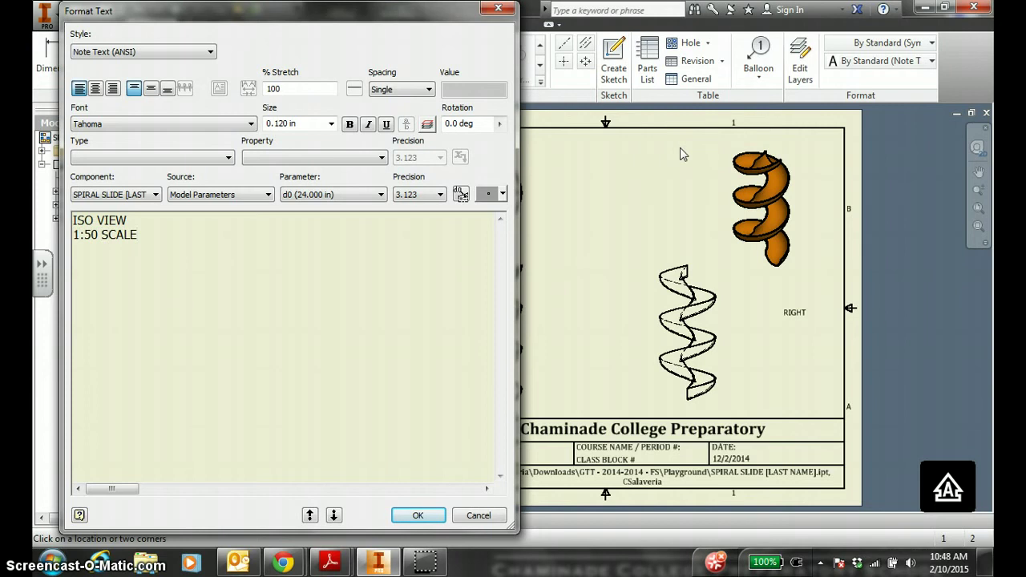
pyautogui.write('ORANGE')
pyautogui.click(418, 515)
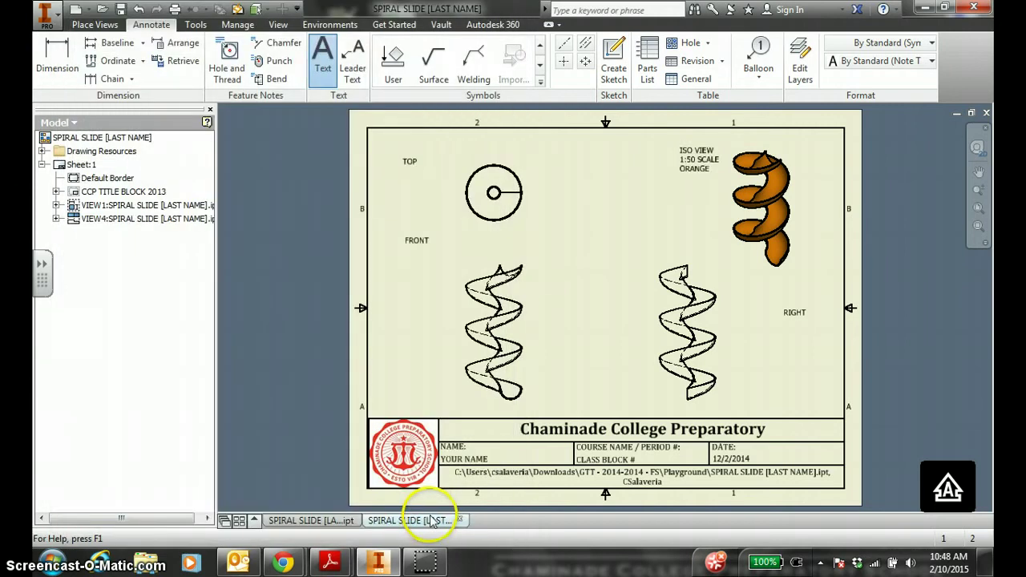
pyautogui.press('Escape')
# - Move the RIGHT label up-left and the FRONT label down toward their views
pyautogui.click(404, 240)
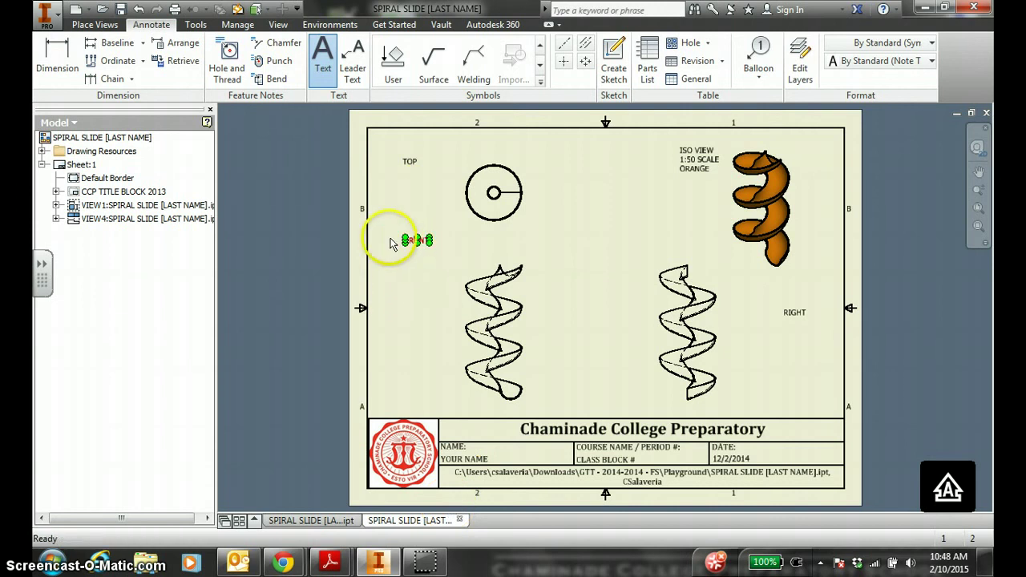
pyautogui.click(271, 184)
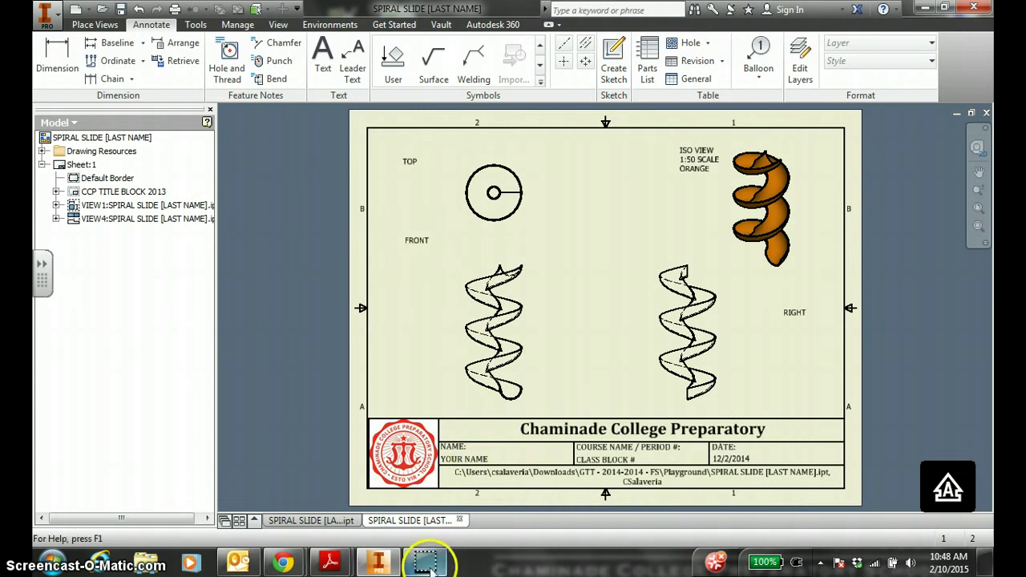
pyautogui.click(794, 313)
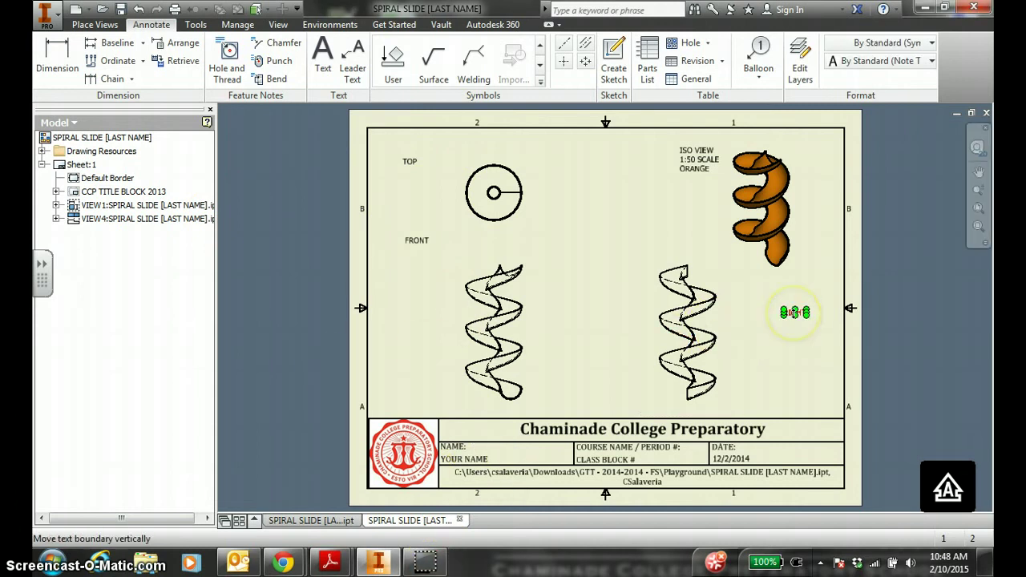
pyautogui.click(806, 314)
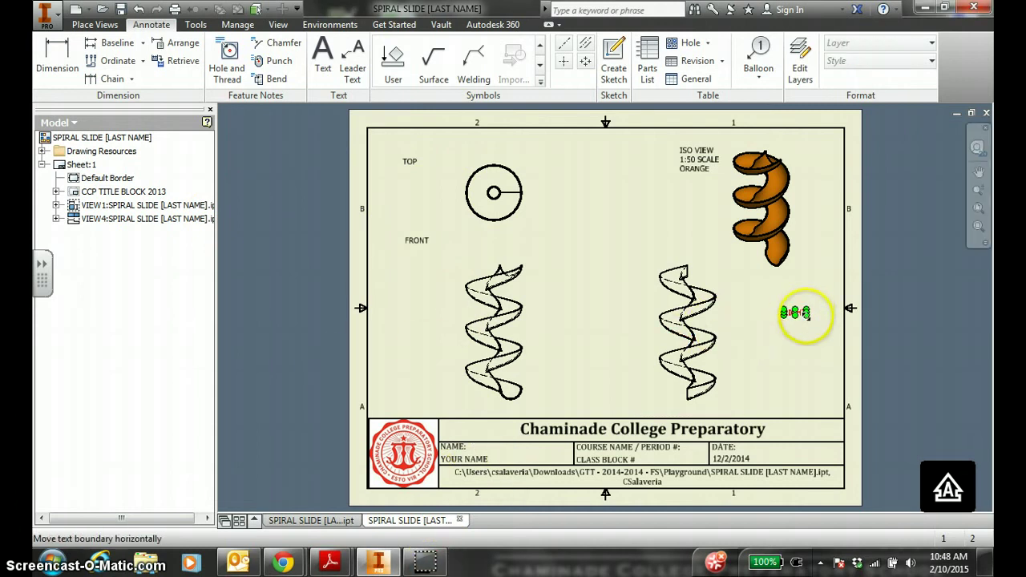
pyautogui.moveTo(808, 316); pyautogui.dragTo(751, 294)
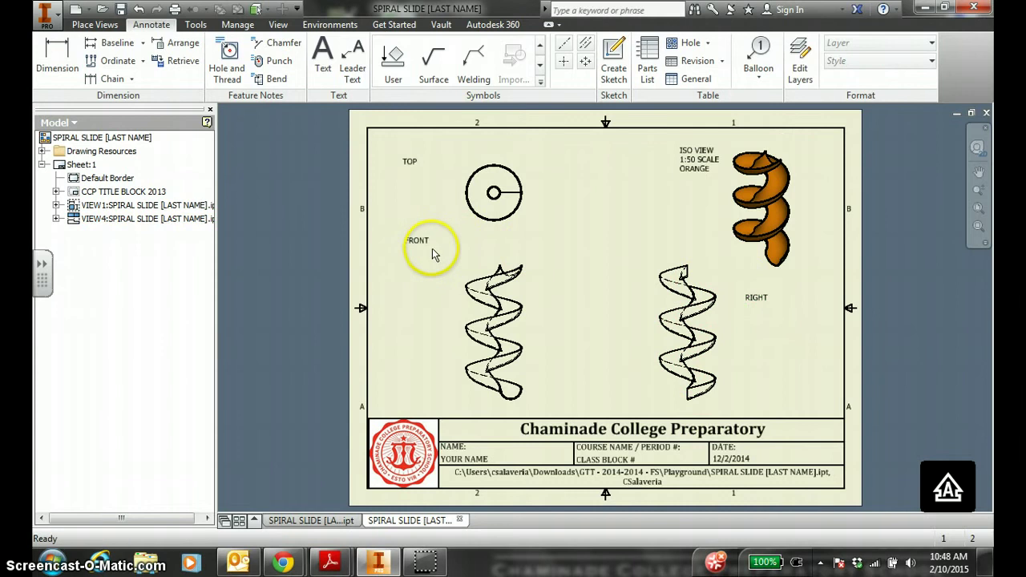
pyautogui.moveTo(417, 241); pyautogui.dragTo(415, 266)
# - Dimension the top view's circles with Ø60.00 and R29.00
pyautogui.click(55, 58)
pyautogui.scroll(5, 550, 216)
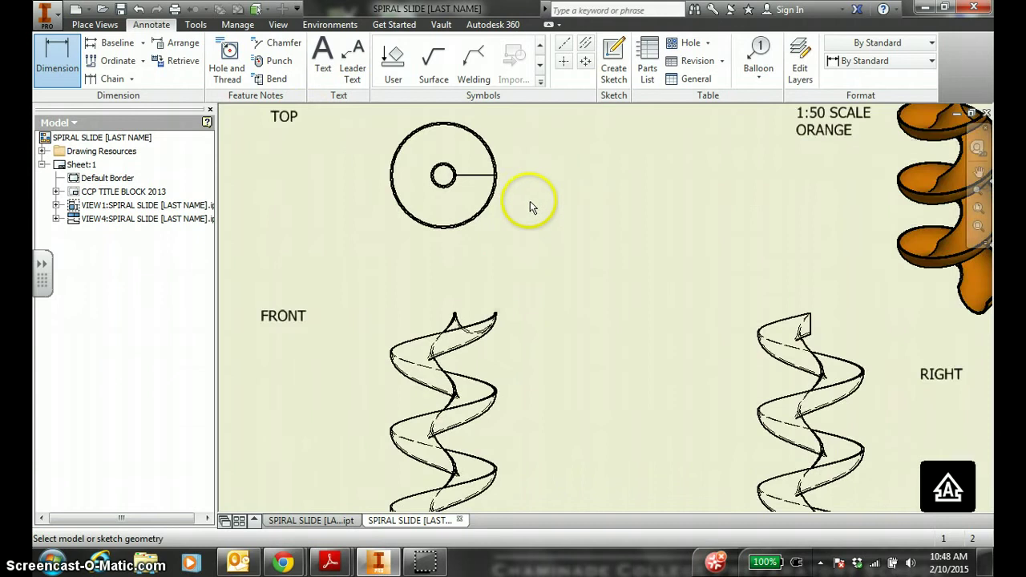
pyautogui.scroll(-5, 508, 199)
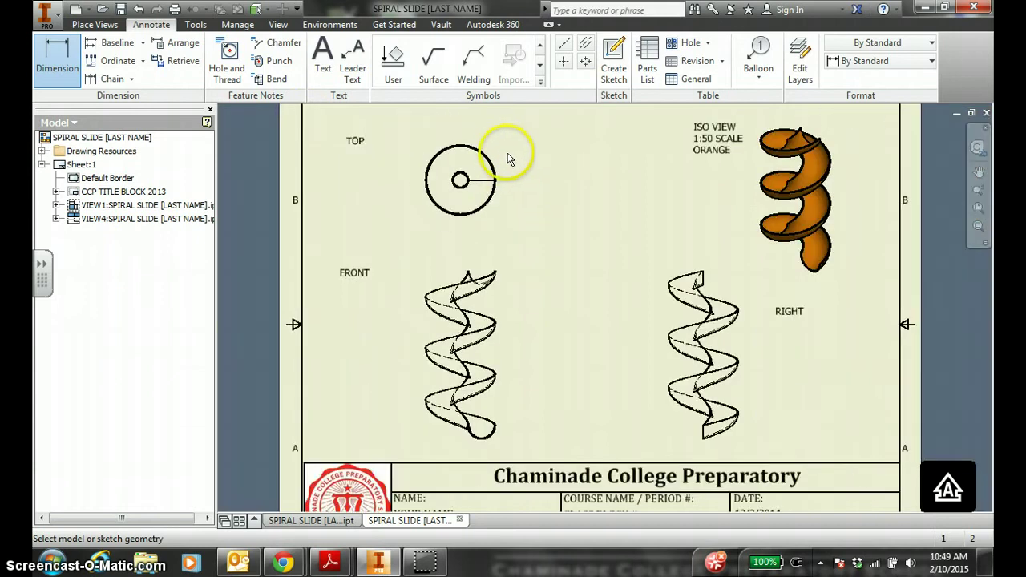
pyautogui.click(493, 165)
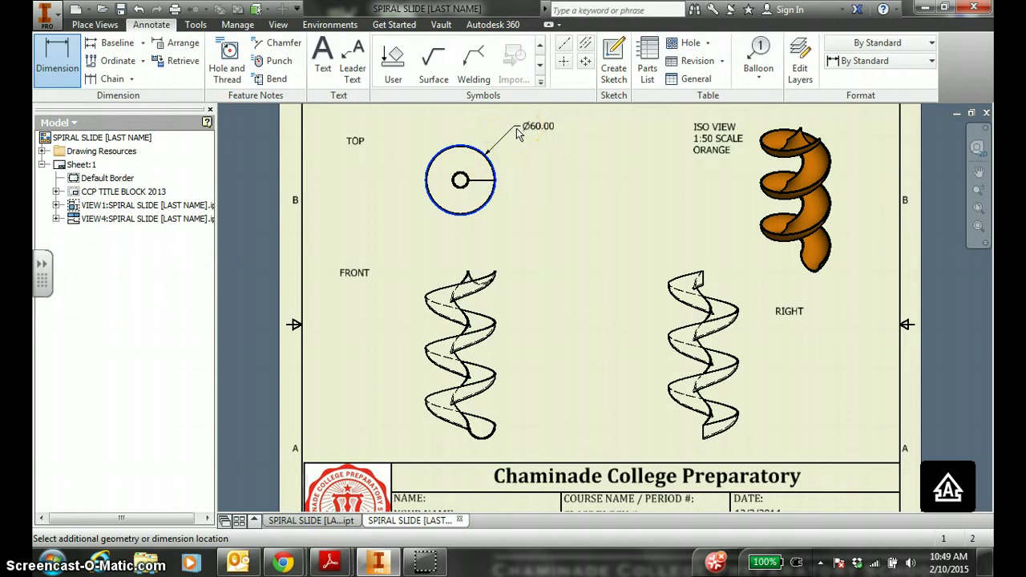
pyautogui.click(533, 152)
pyautogui.click(361, 370)
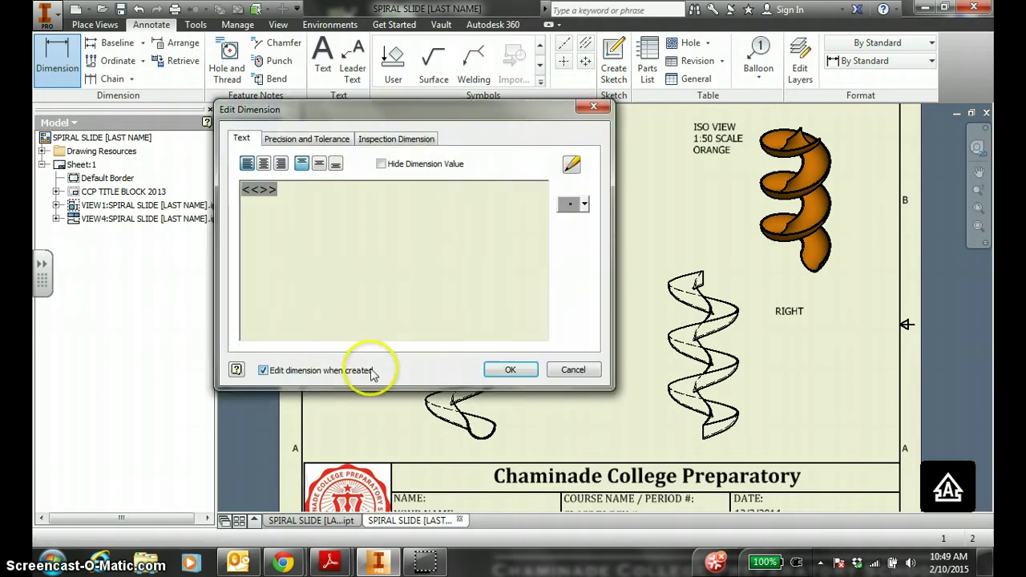
pyautogui.click(508, 372)
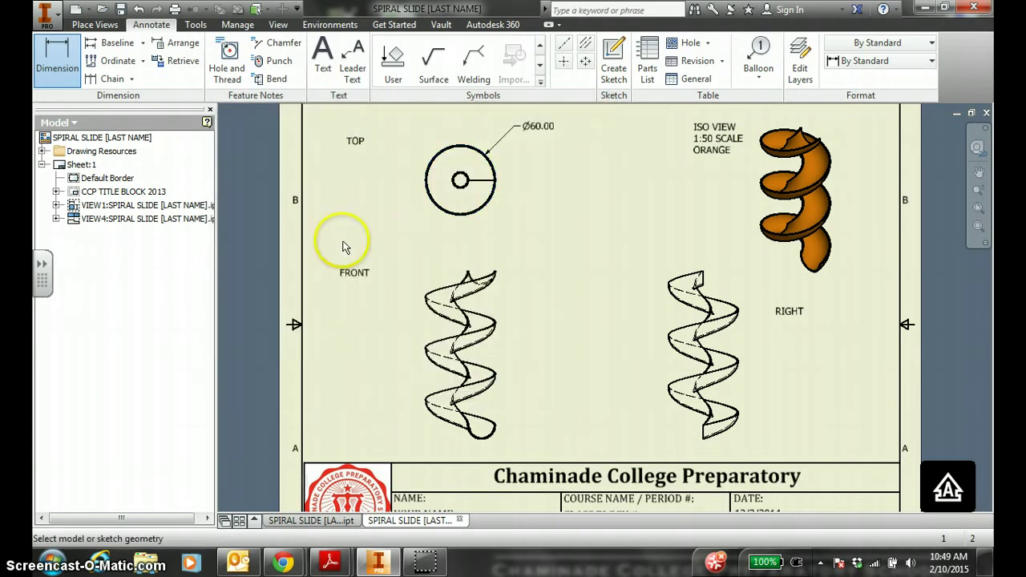
pyautogui.click(67, 62)
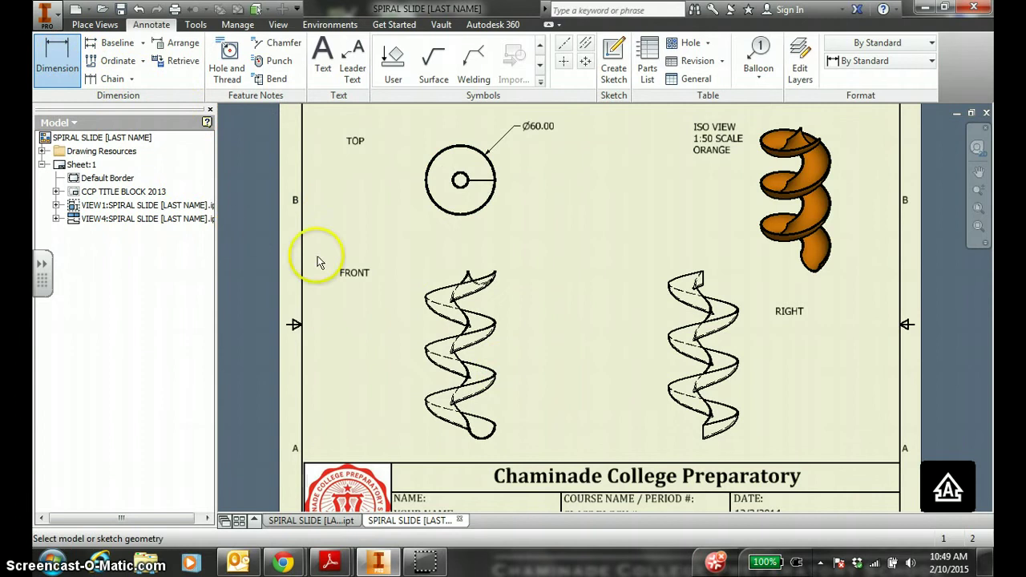
pyautogui.click(439, 210)
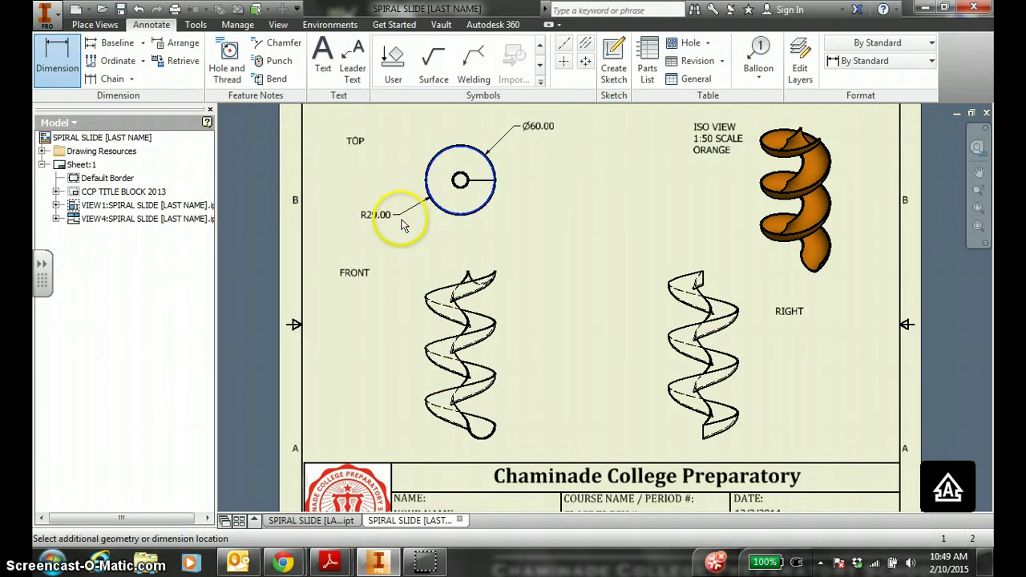
pyautogui.click(403, 229)
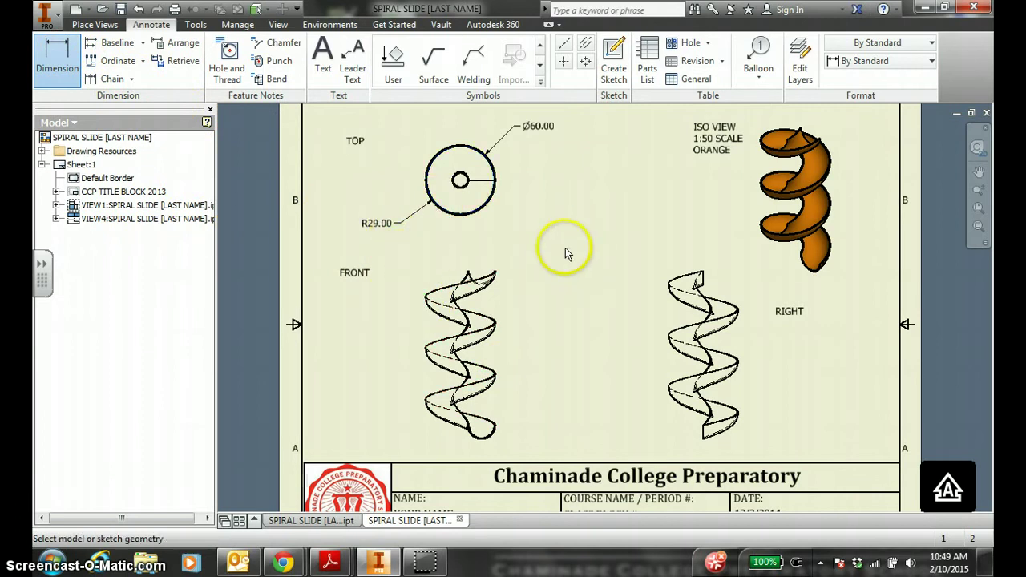
# - Add a 144.00 height on the front spiral and R7.00, R6.00 radii on the top view
pyautogui.click(496, 276)
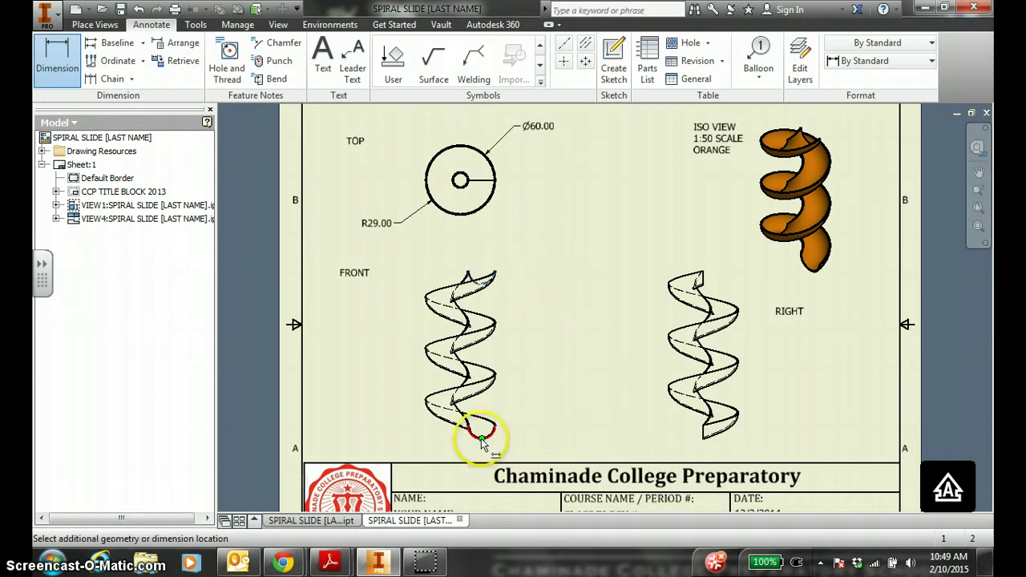
pyautogui.click(481, 437)
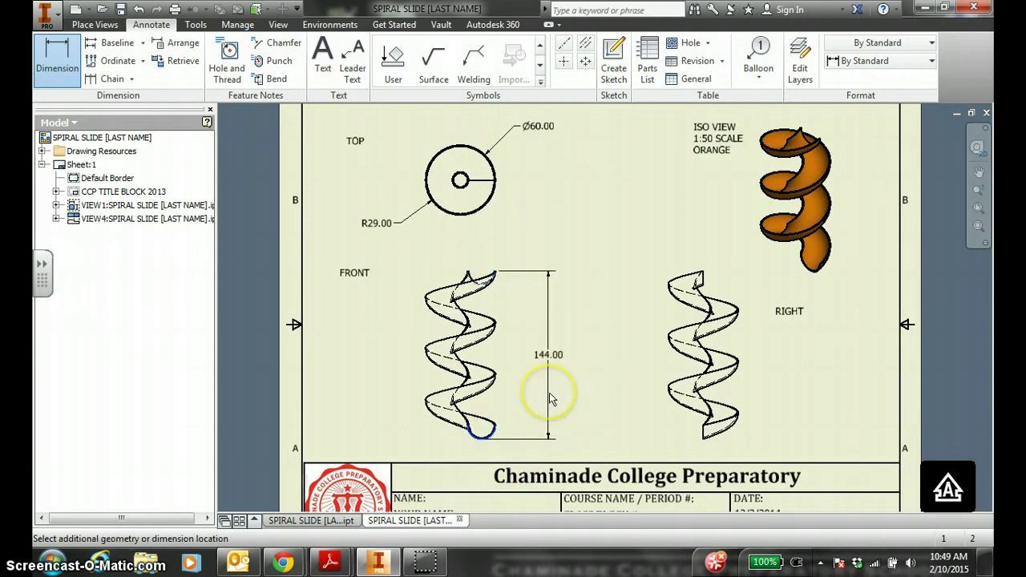
pyautogui.click(550, 398)
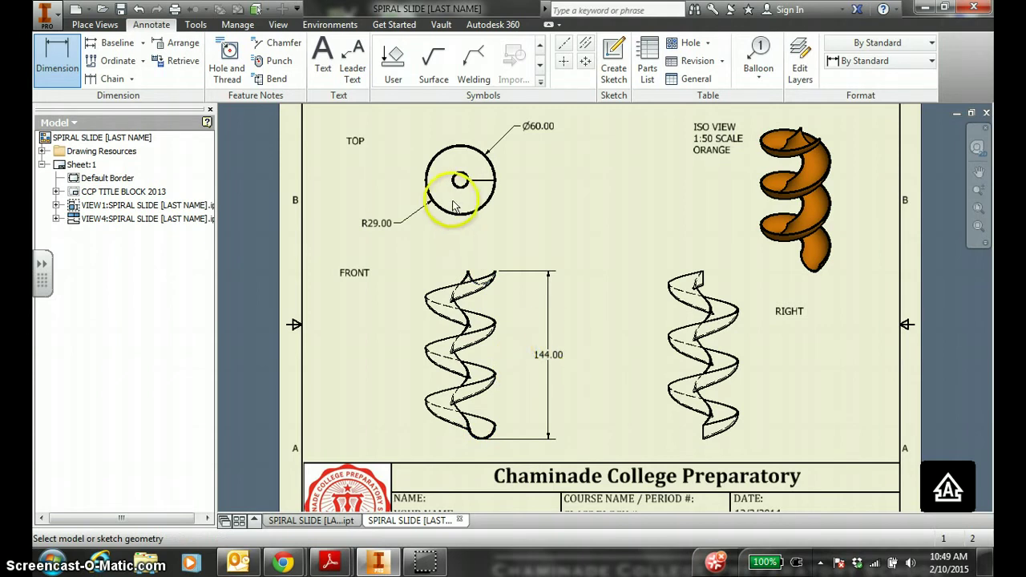
pyautogui.scroll(5, 452, 206)
pyautogui.scroll(-3, 453, 206)
pyautogui.scroll(3, 485, 196)
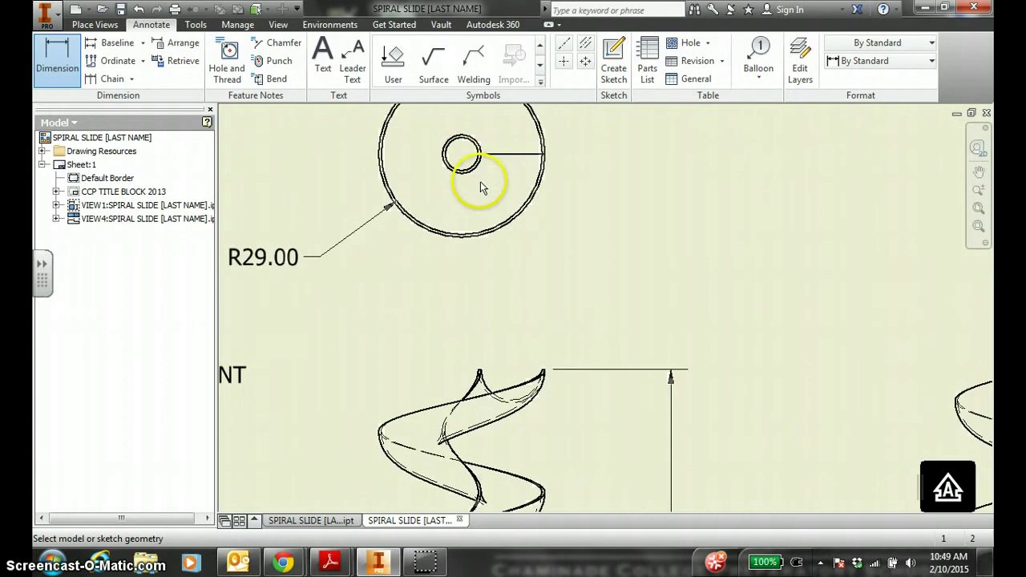
pyautogui.click(471, 165)
pyautogui.click(597, 275)
pyautogui.click(476, 153)
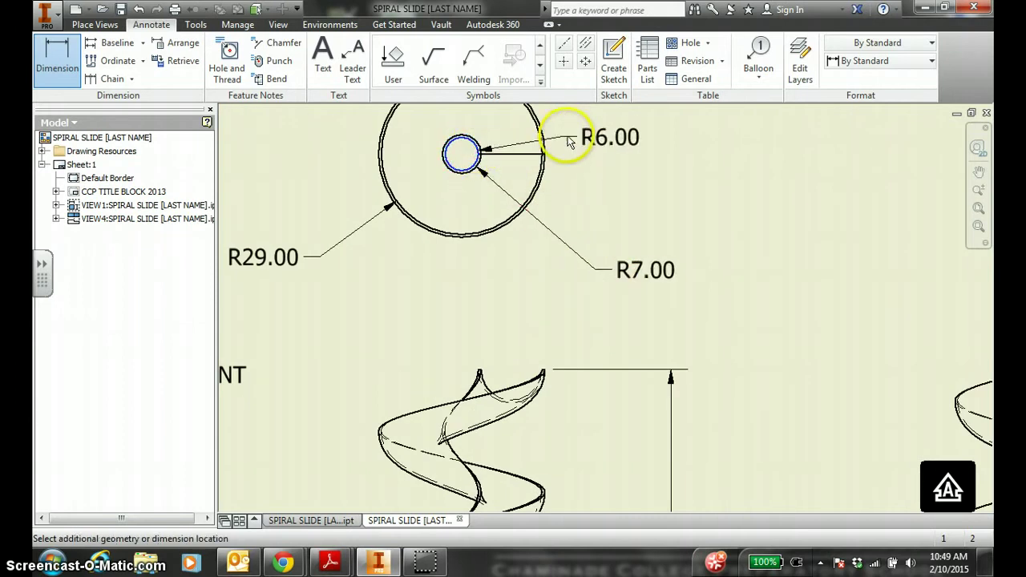
pyautogui.click(576, 123)
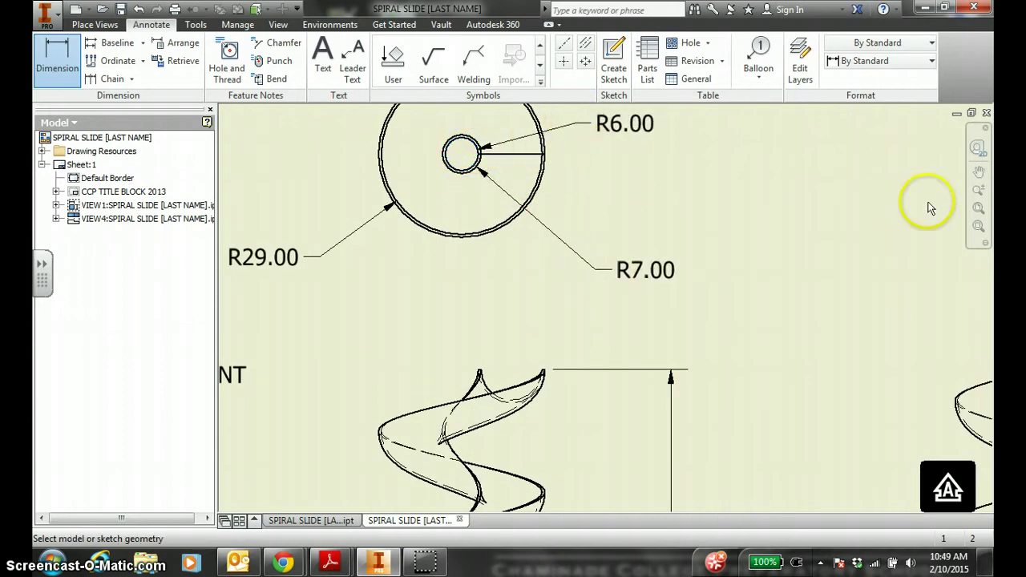
# - Zoom to the full sheet and restore the navigation bar and browser via User Interface
pyautogui.click(979, 209)
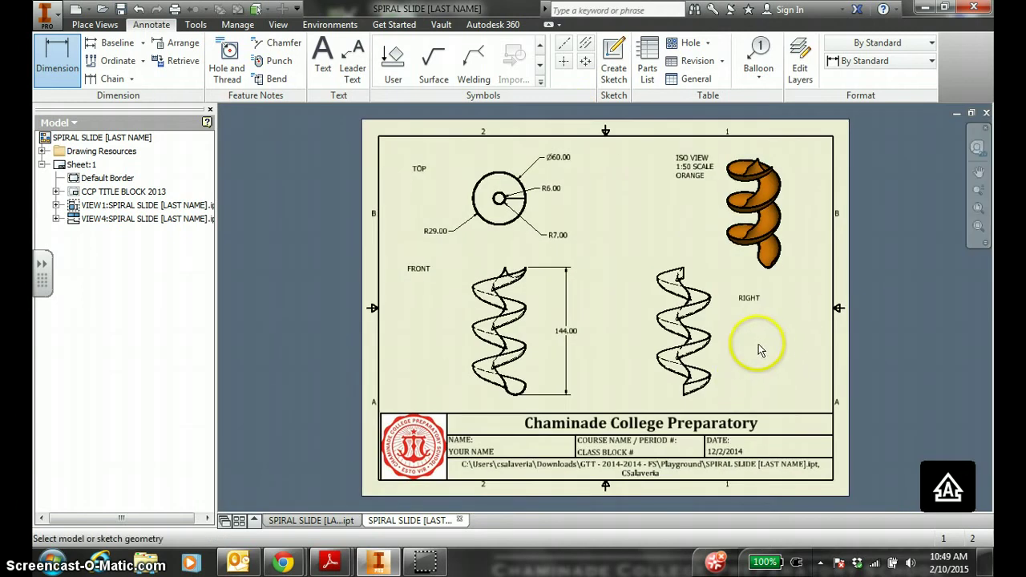
pyautogui.click(987, 126)
pyautogui.click(208, 111)
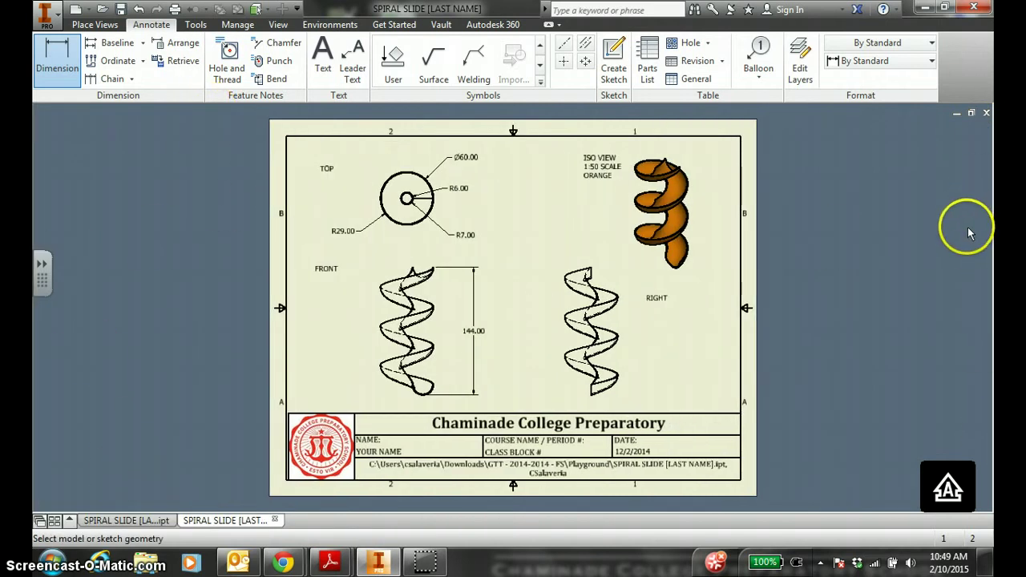
pyautogui.click(277, 25)
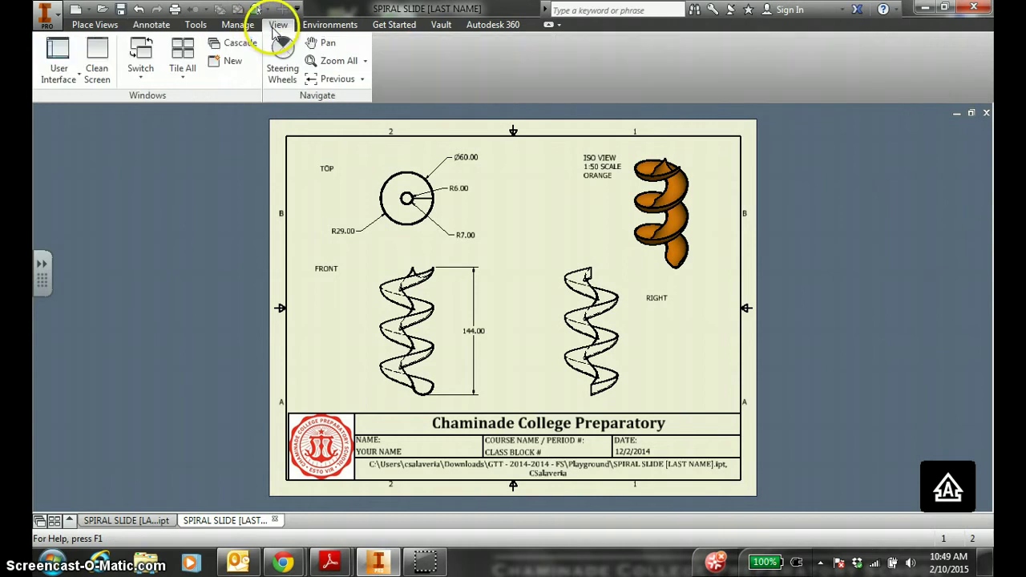
pyautogui.click(76, 80)
pyautogui.click(77, 116)
pyautogui.click(66, 133)
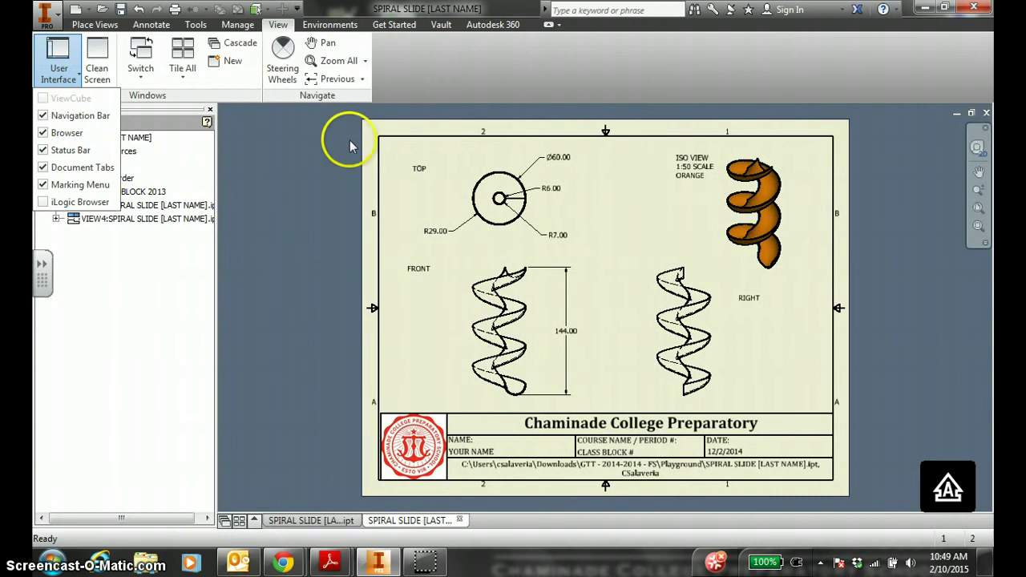
# - Save the drawing in Playground and export it as SPIRAL SLIDE [LAST NAME].pdf
pyautogui.click(121, 11)
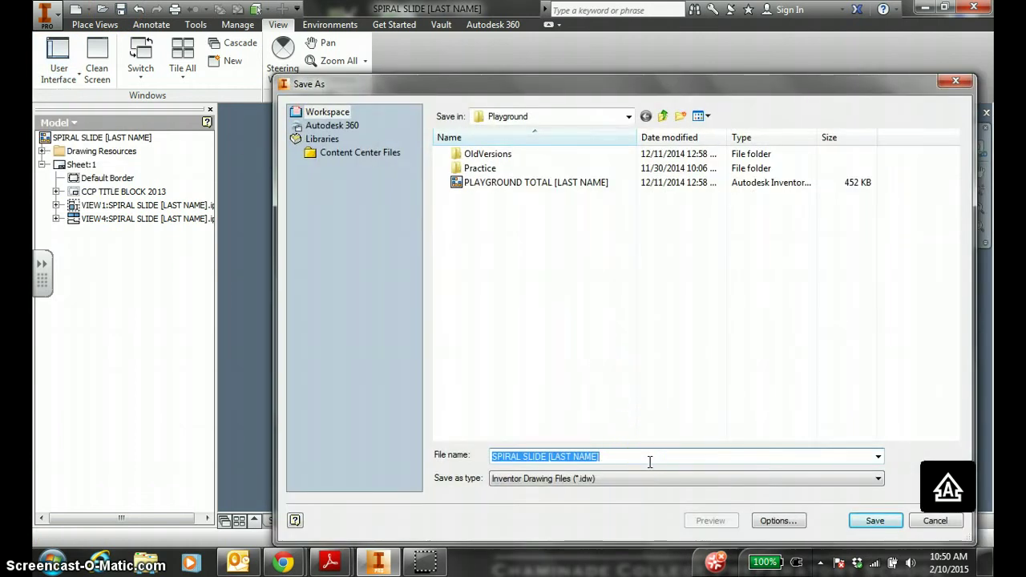
pyautogui.click(876, 520)
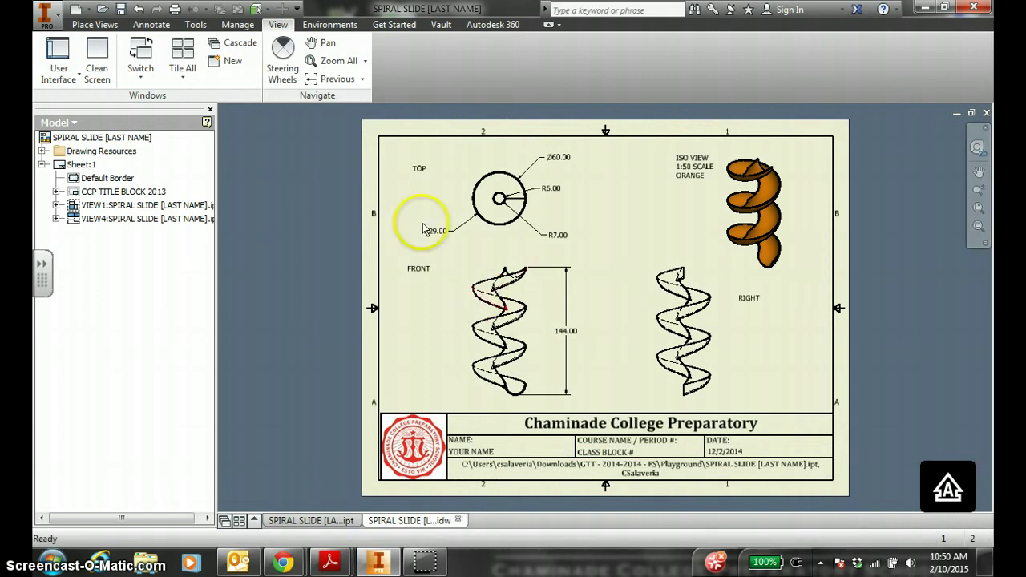
pyautogui.click(47, 14)
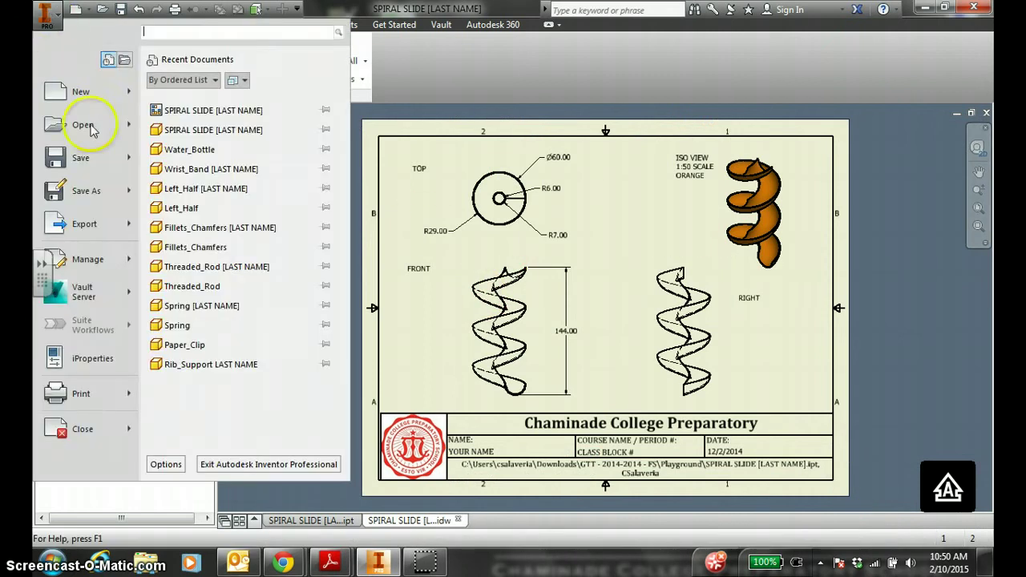
pyautogui.moveTo(112, 232)
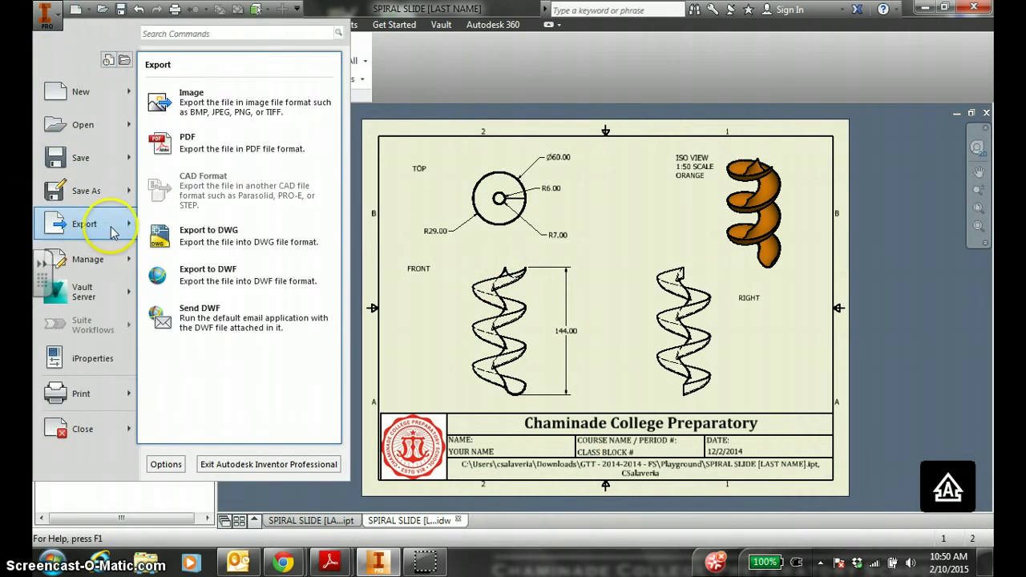
pyautogui.click(214, 157)
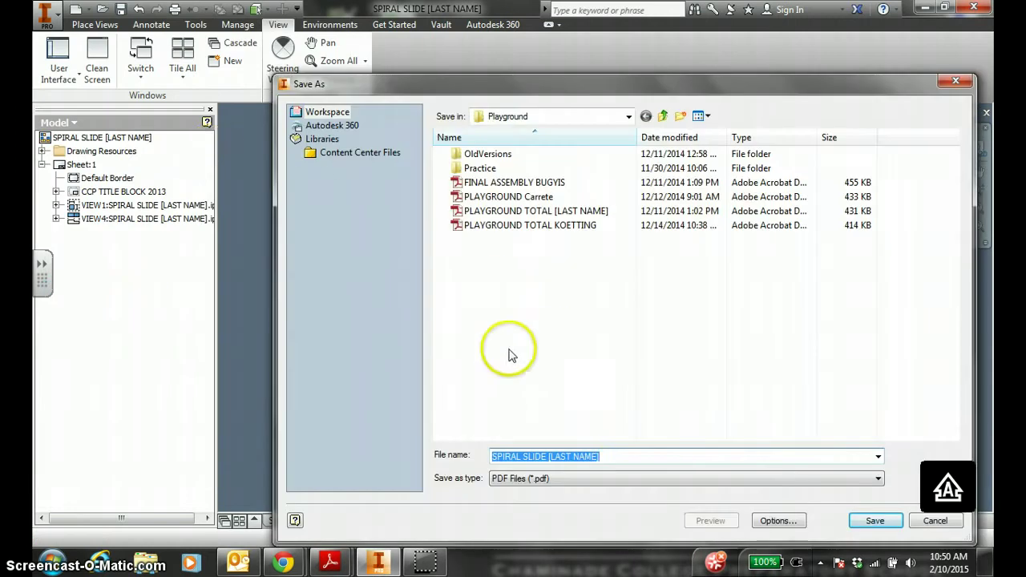
pyautogui.click(885, 519)
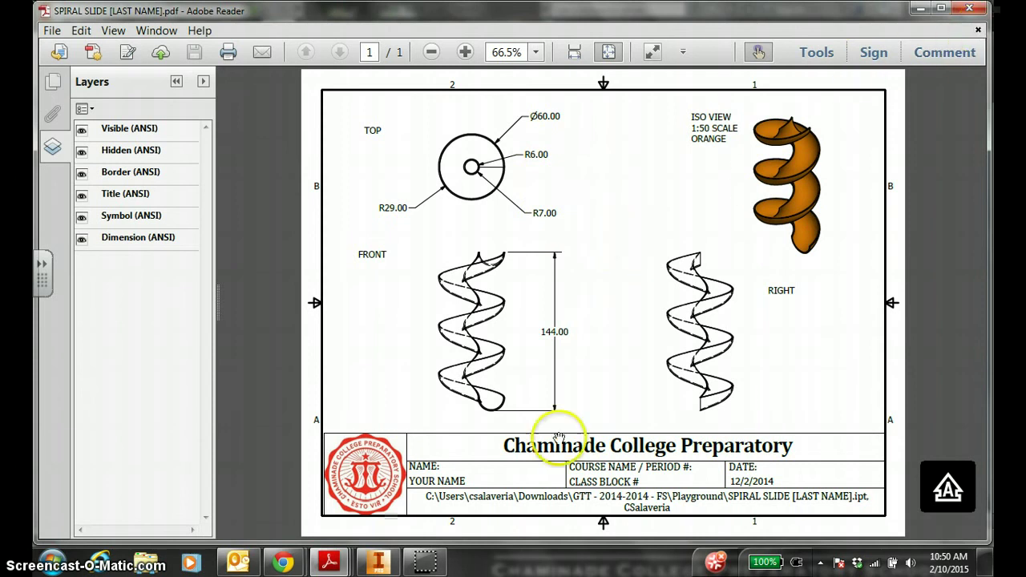
# - Open the TUNNEL SLIDE part file
pyautogui.click(377, 562)
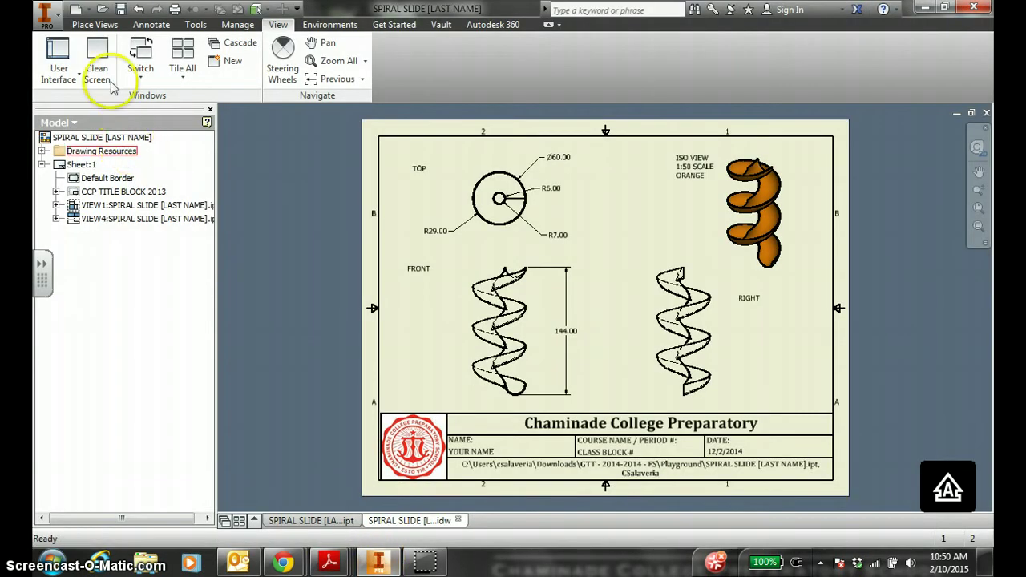
pyautogui.click(103, 10)
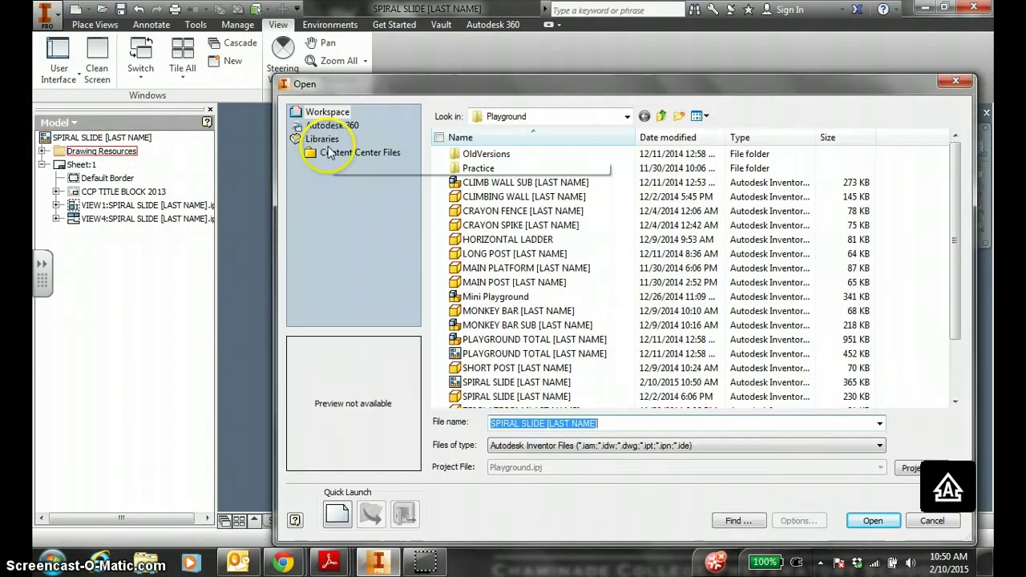
pyautogui.click(489, 293)
pyautogui.scroll(-2, 489, 297)
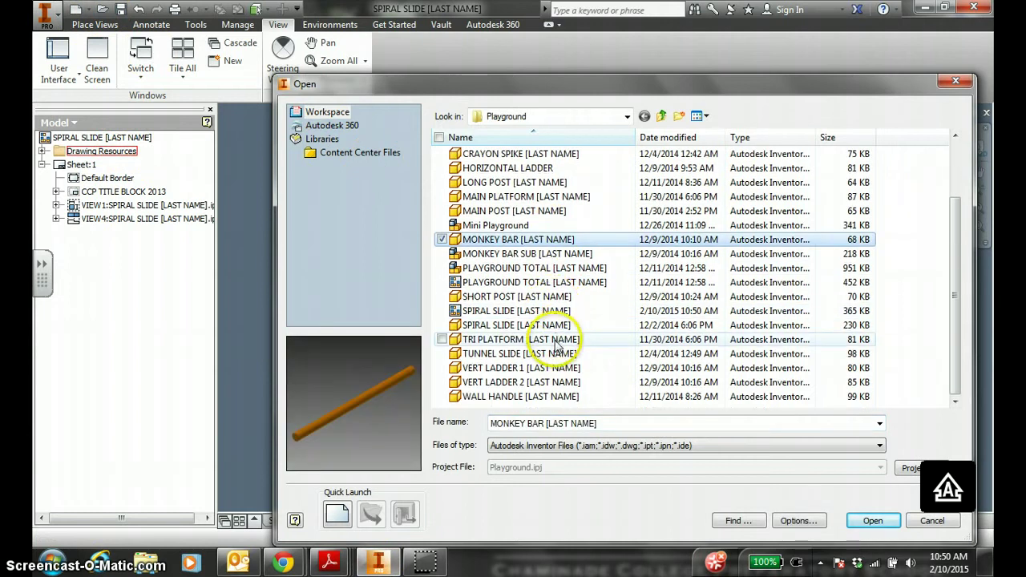
pyautogui.doubleClick(544, 355)
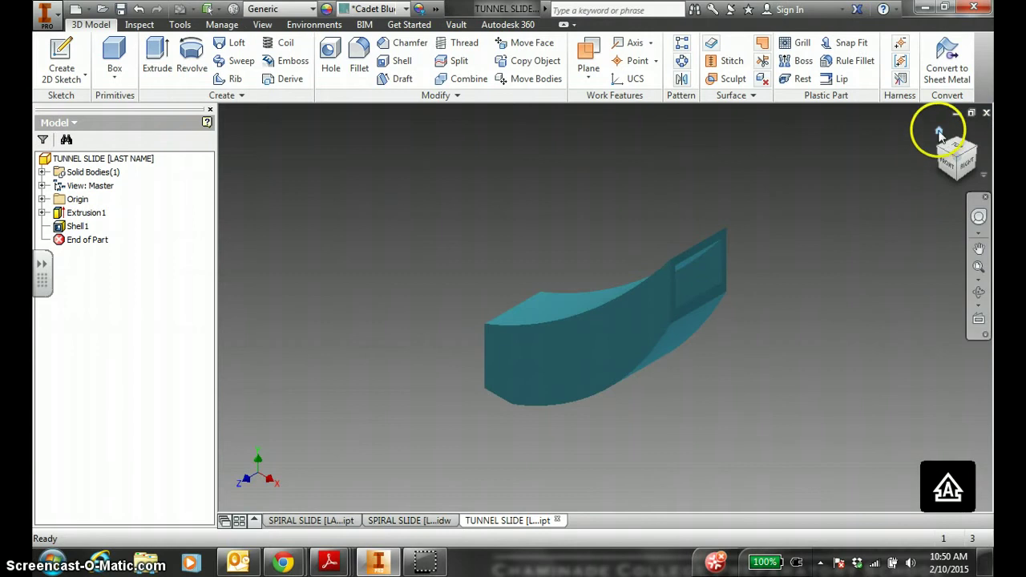
# - Start a CCP TITLE BLOCK 2013 drawing with YOUR NAME and CLASS BLOCK # entries
pyautogui.click(78, 9)
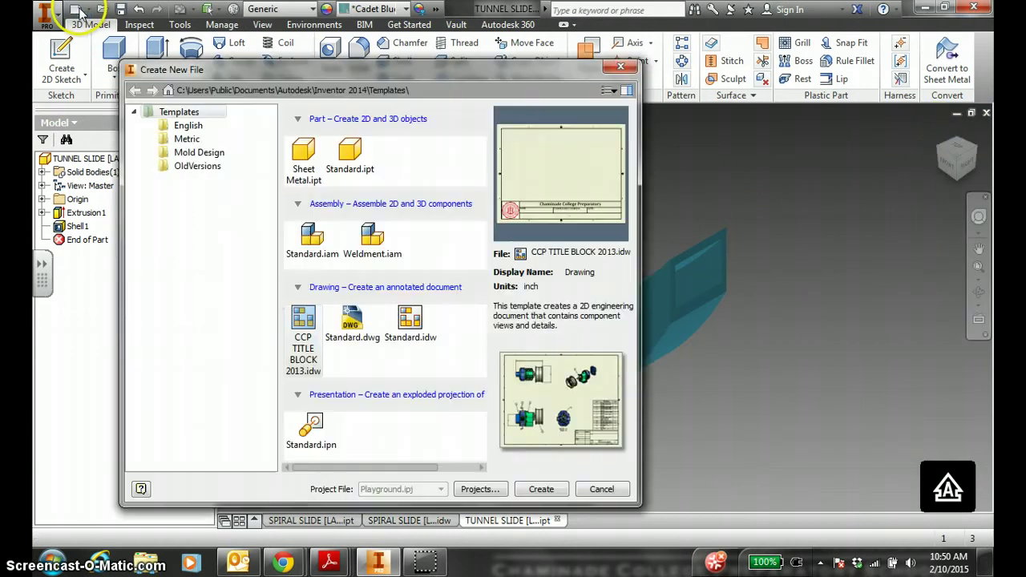
pyautogui.doubleClick(305, 362)
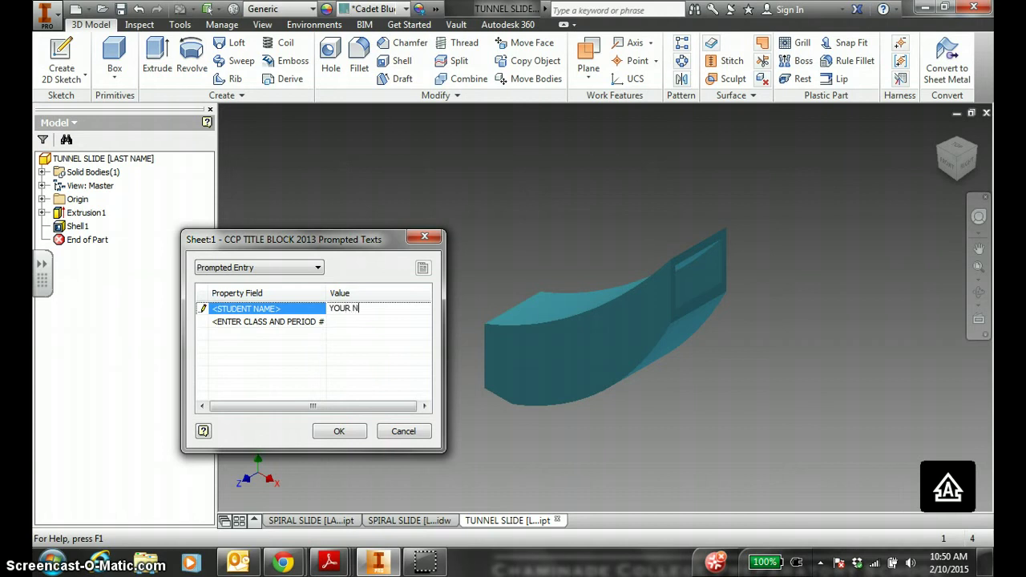
pyautogui.press('Return')
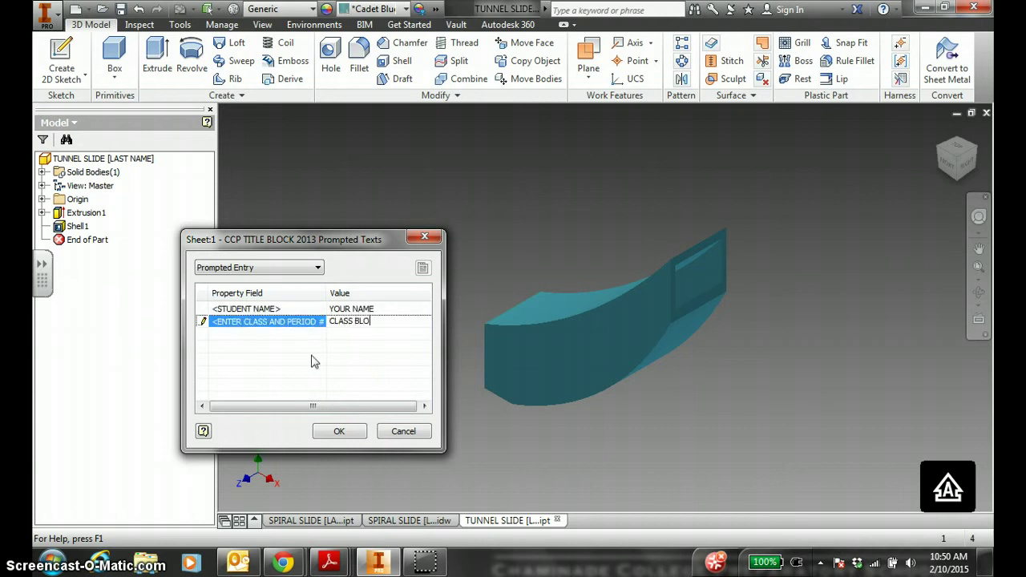
pyautogui.click(342, 432)
pyautogui.click(437, 324)
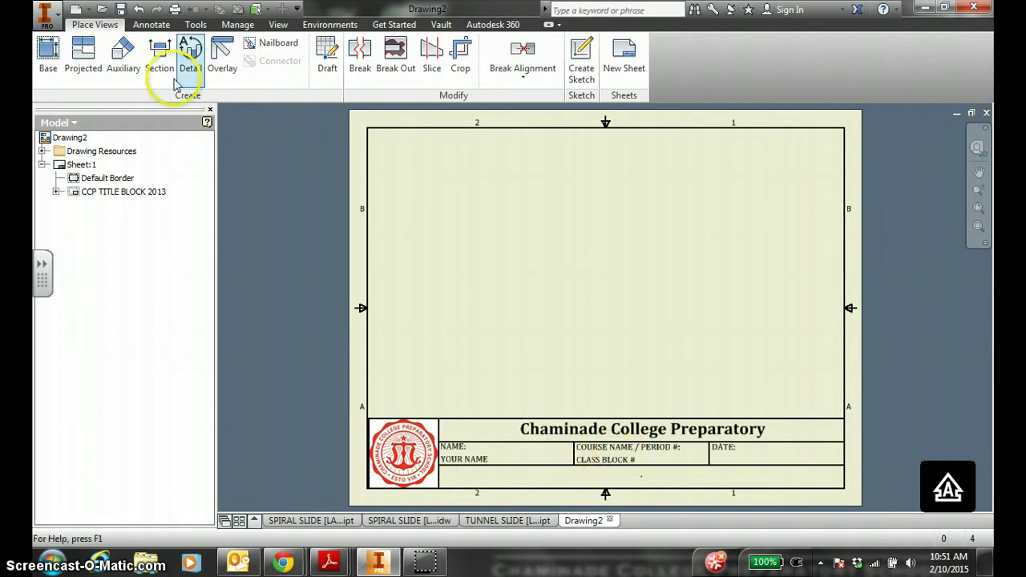
# - Start a base view of the TUNNEL SLIDE part at 1/50 scale
pyautogui.click(47, 55)
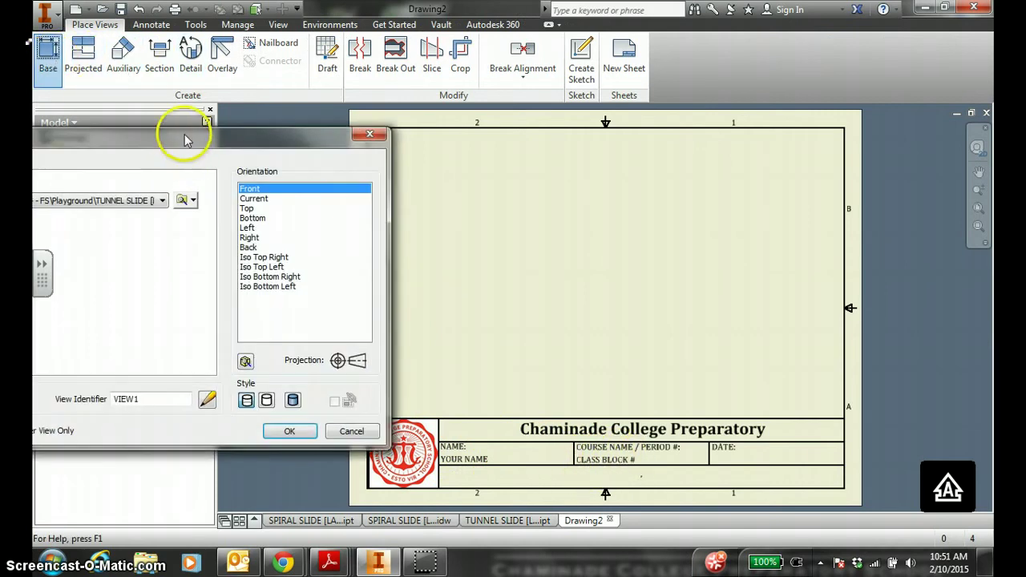
pyautogui.moveTo(184, 137); pyautogui.dragTo(319, 111)
pyautogui.click(297, 174)
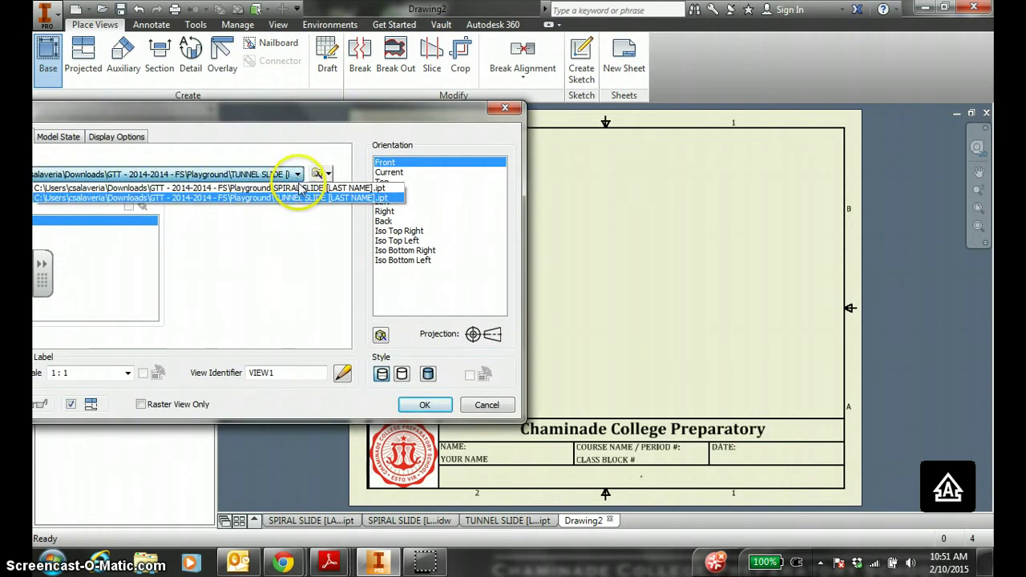
pyautogui.click(303, 199)
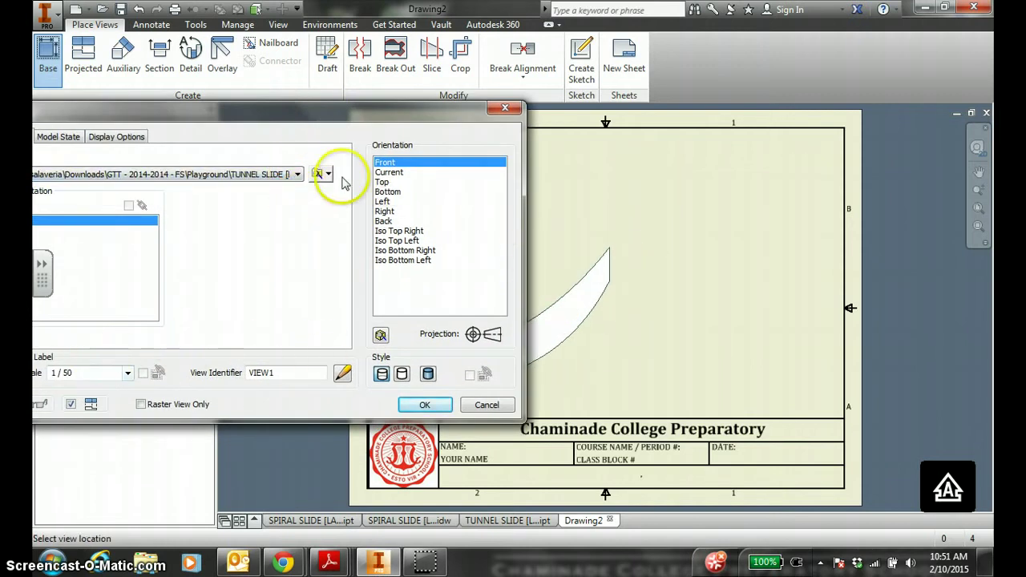
pyautogui.moveTo(368, 125); pyautogui.dragTo(192, 166)
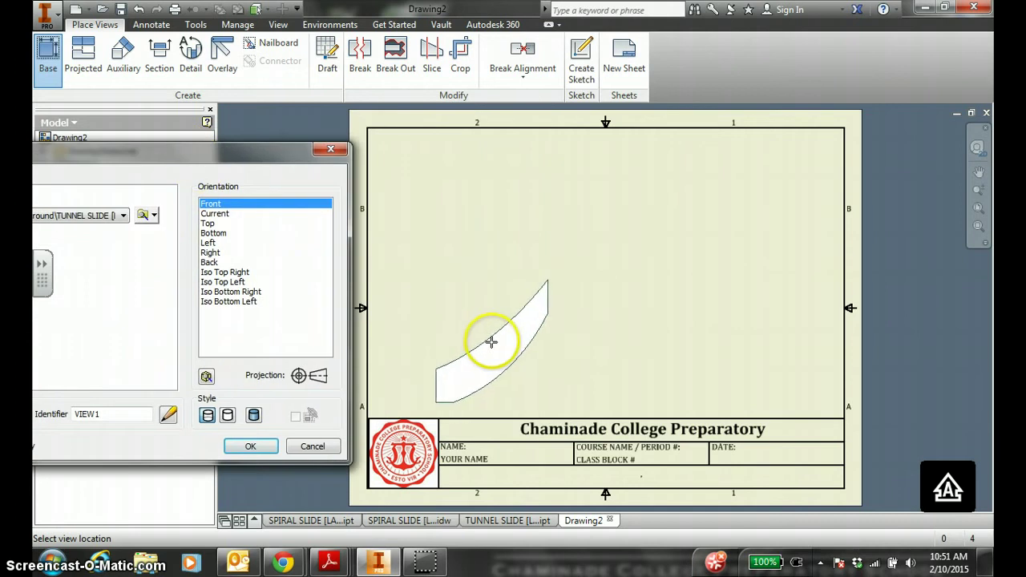
# - Place the front view lower left and project top, right and isometric views from it
pyautogui.click(494, 340)
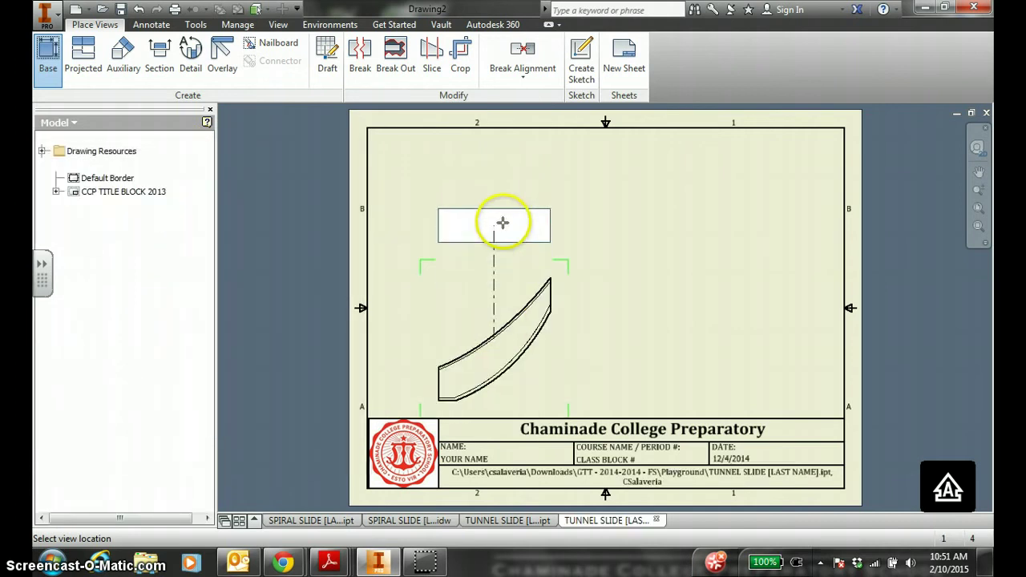
pyautogui.click(501, 206)
pyautogui.click(756, 337)
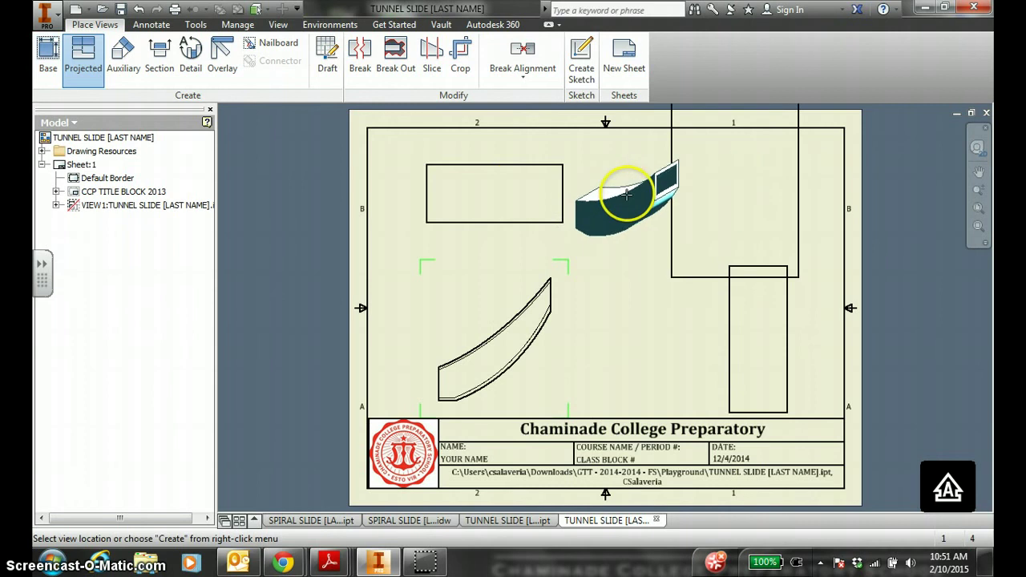
pyautogui.rightClick(619, 195)
pyautogui.click(678, 198)
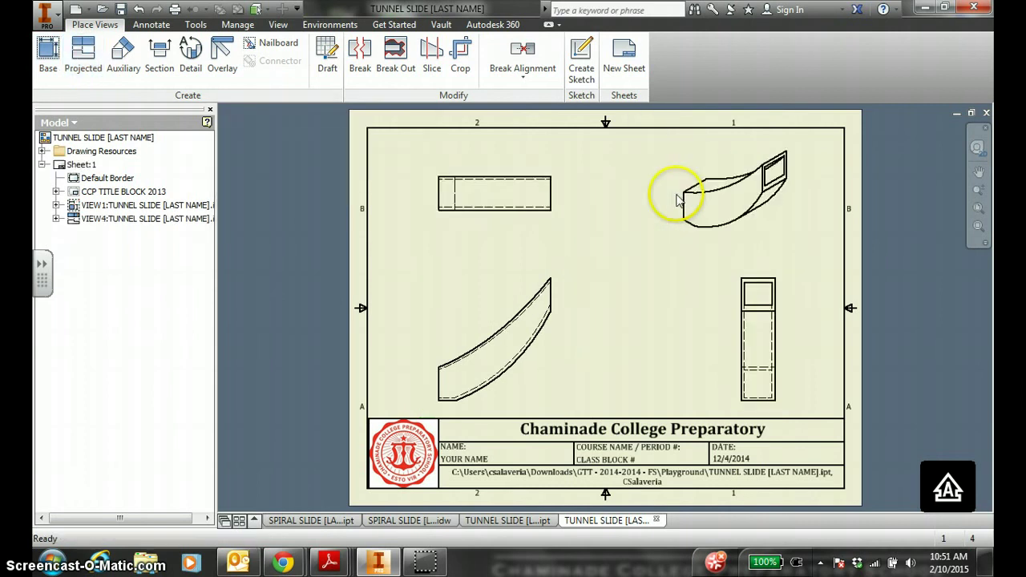
# - Add TOP and FRONT text labels beside the top and front views
pyautogui.click(152, 25)
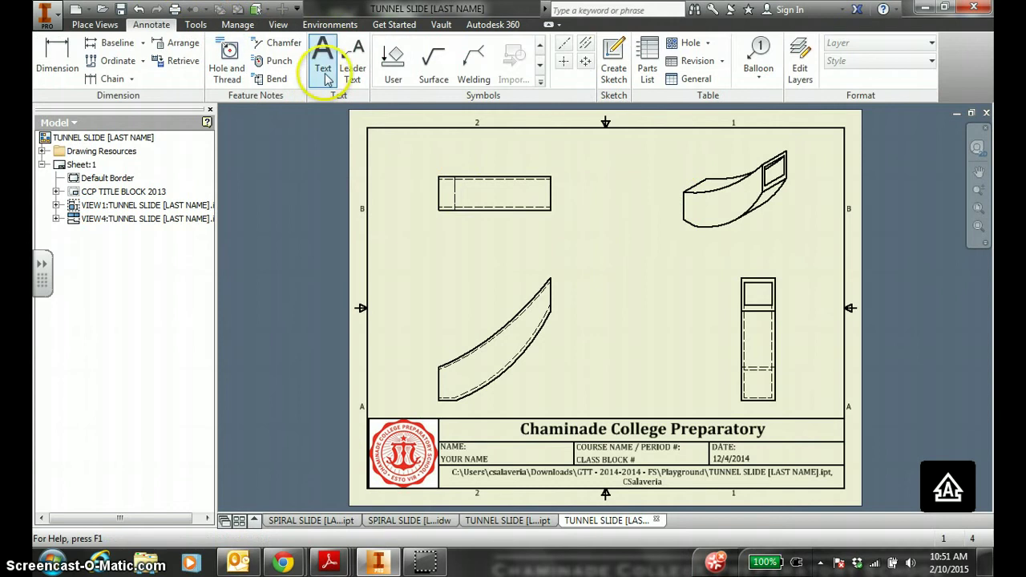
pyautogui.click(329, 74)
pyautogui.click(390, 158)
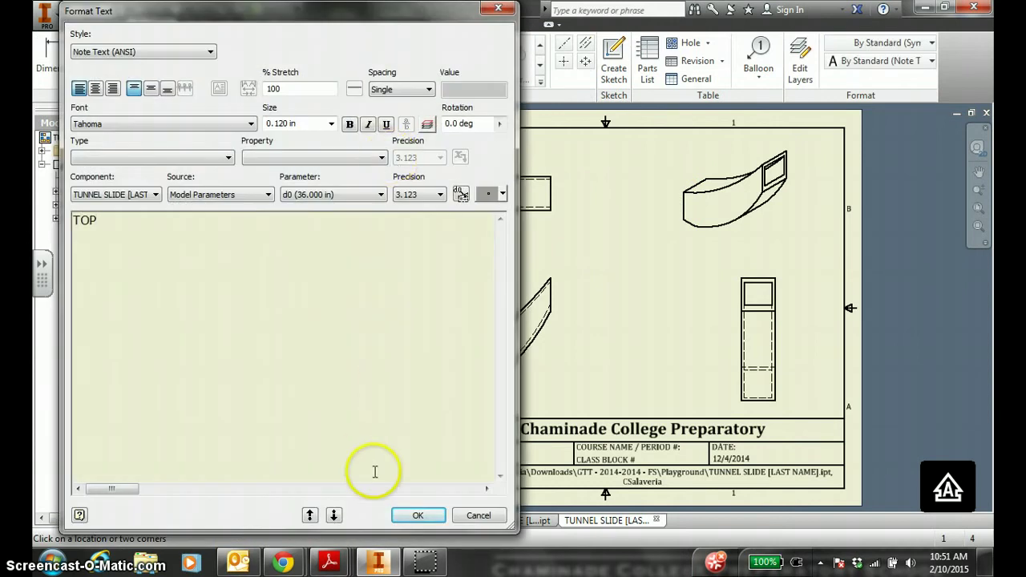
pyautogui.click(412, 514)
pyautogui.click(400, 297)
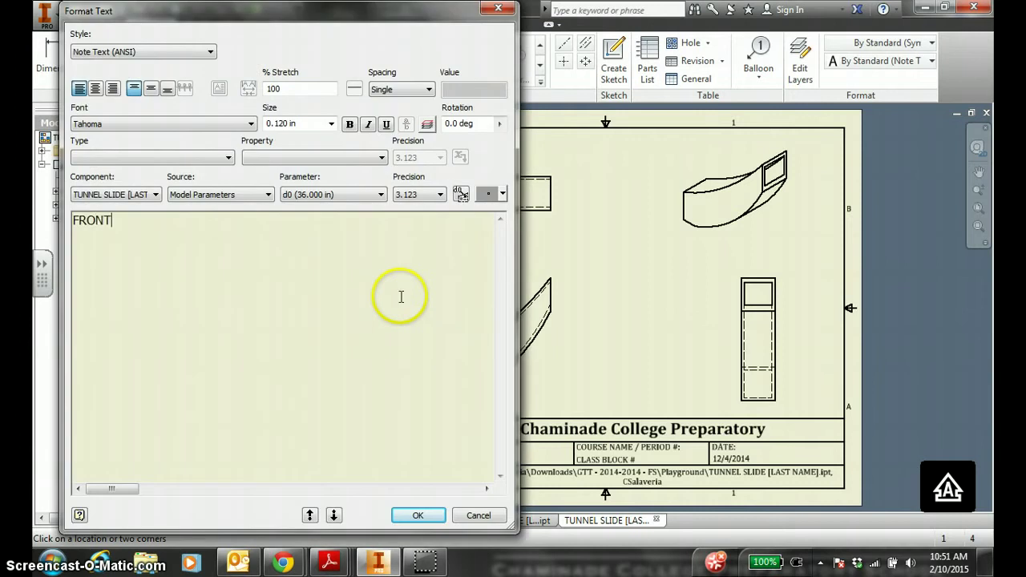
pyautogui.click(417, 515)
# - Add a RIGHT label and an ISO 1:50 SCALE CYAN note above the isometric view
pyautogui.click(803, 269)
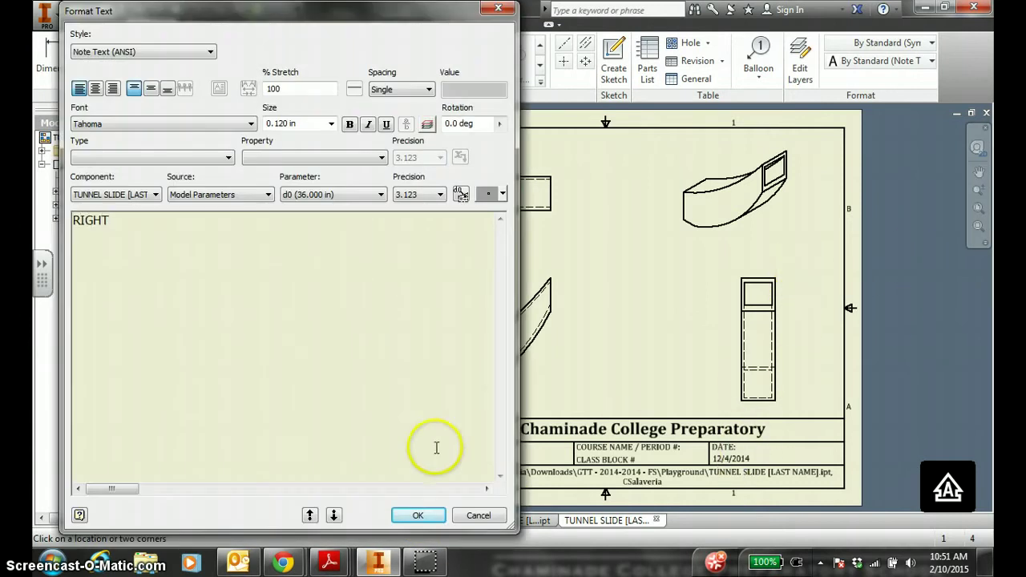
pyautogui.click(418, 515)
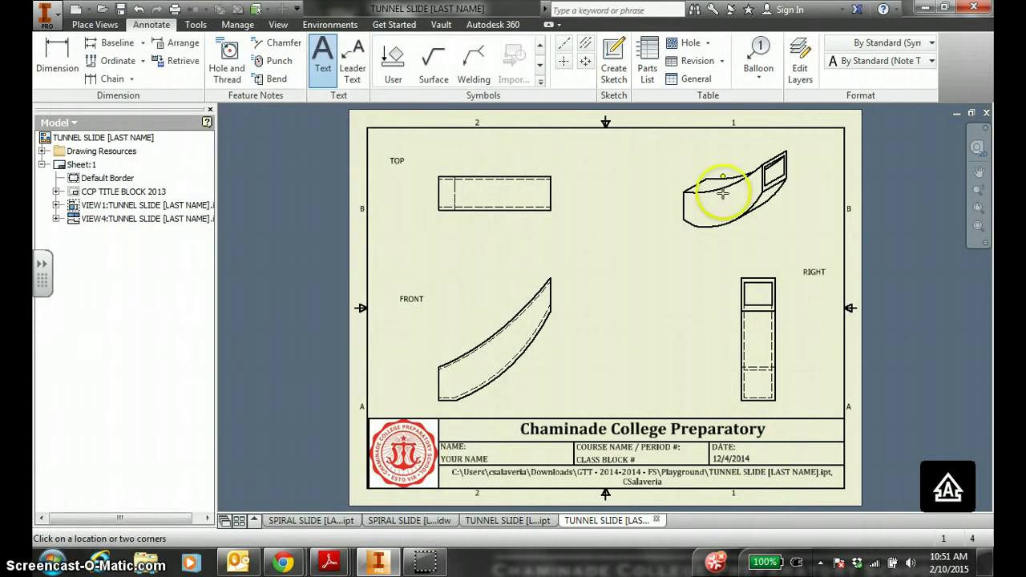
pyautogui.click(627, 153)
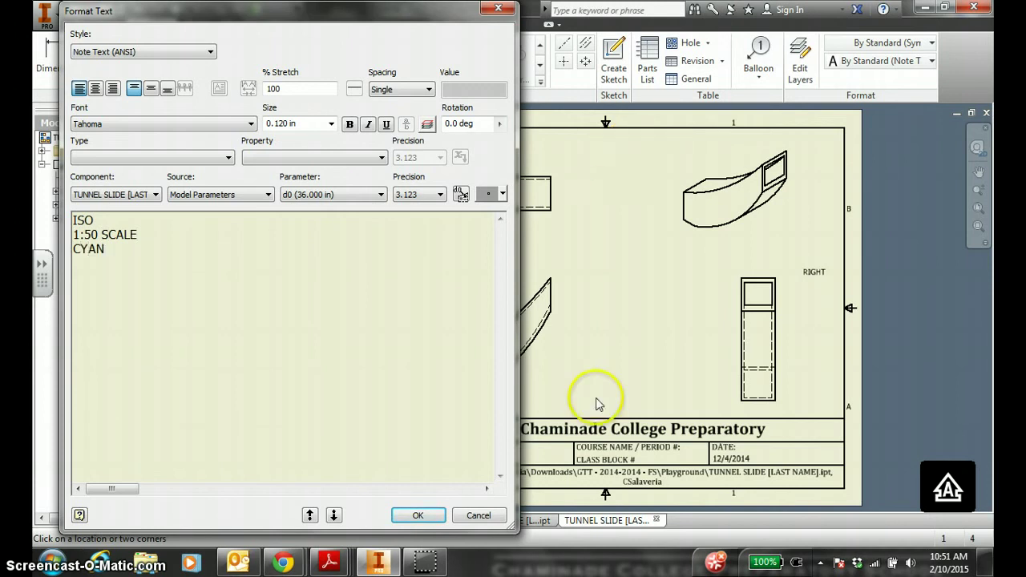
pyautogui.click(418, 514)
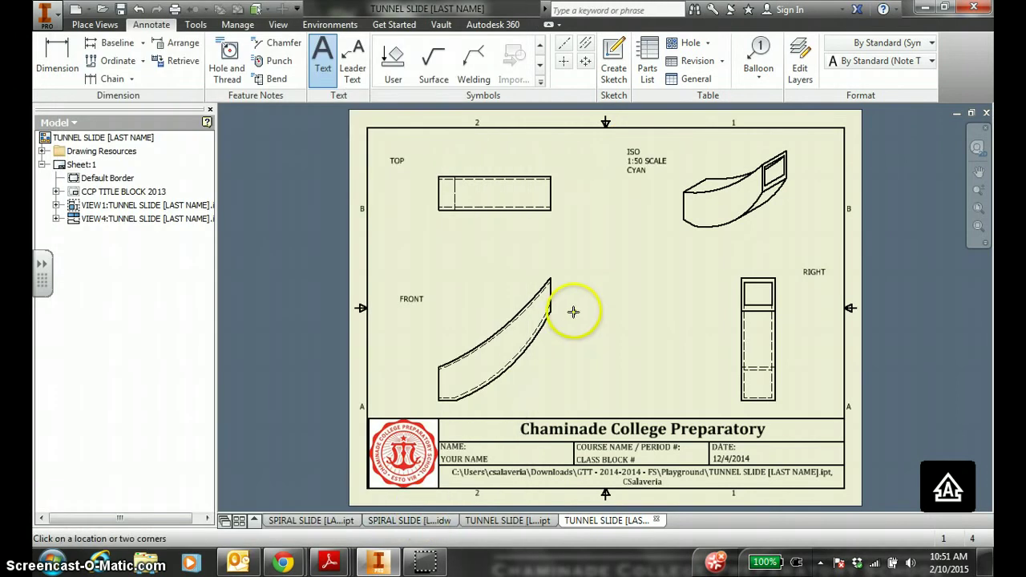
pyautogui.press('Escape')
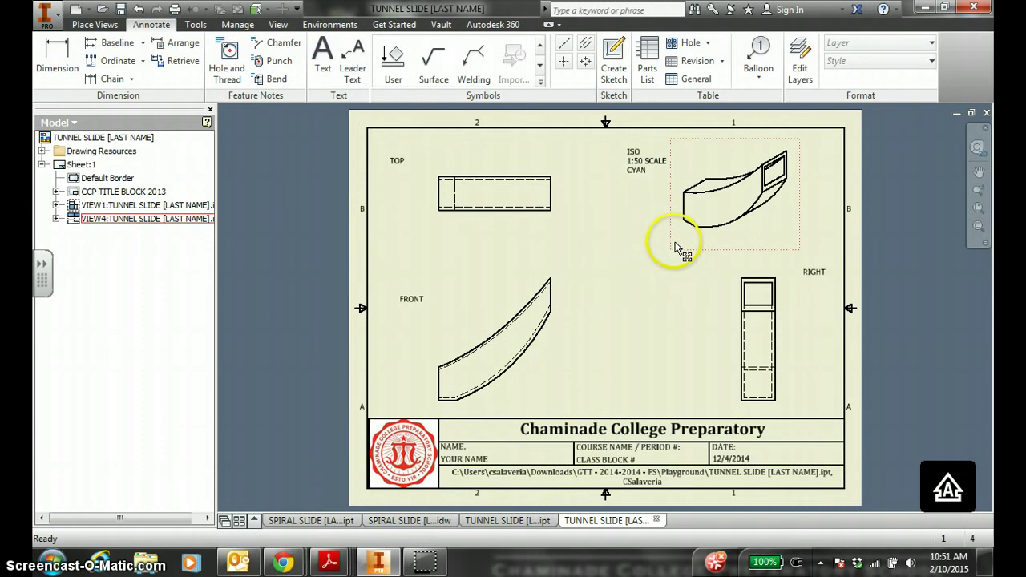
# - Switch the isometric view's style to Shaded through Edit View
pyautogui.rightClick(683, 238)
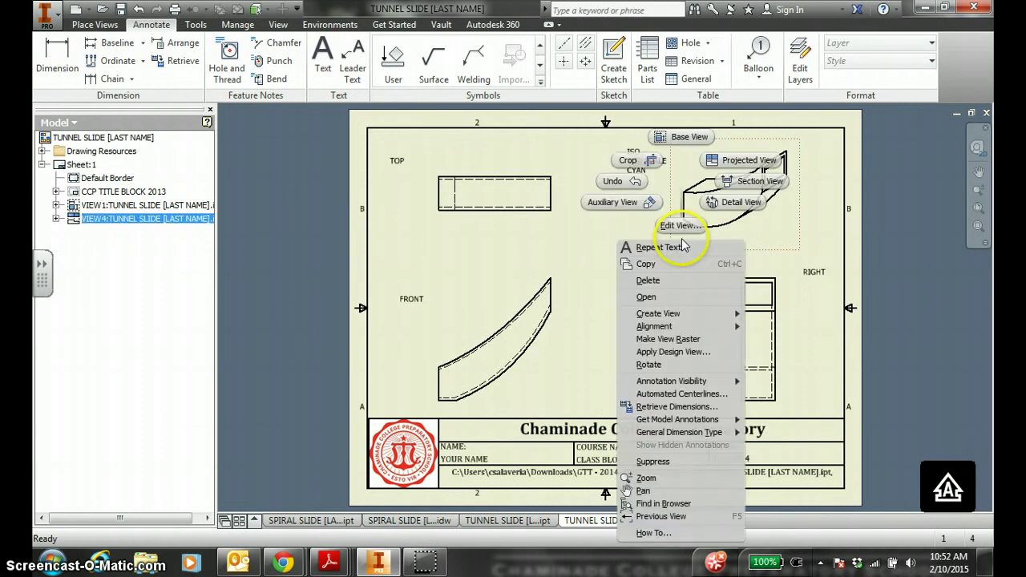
pyautogui.click(684, 226)
pyautogui.click(254, 415)
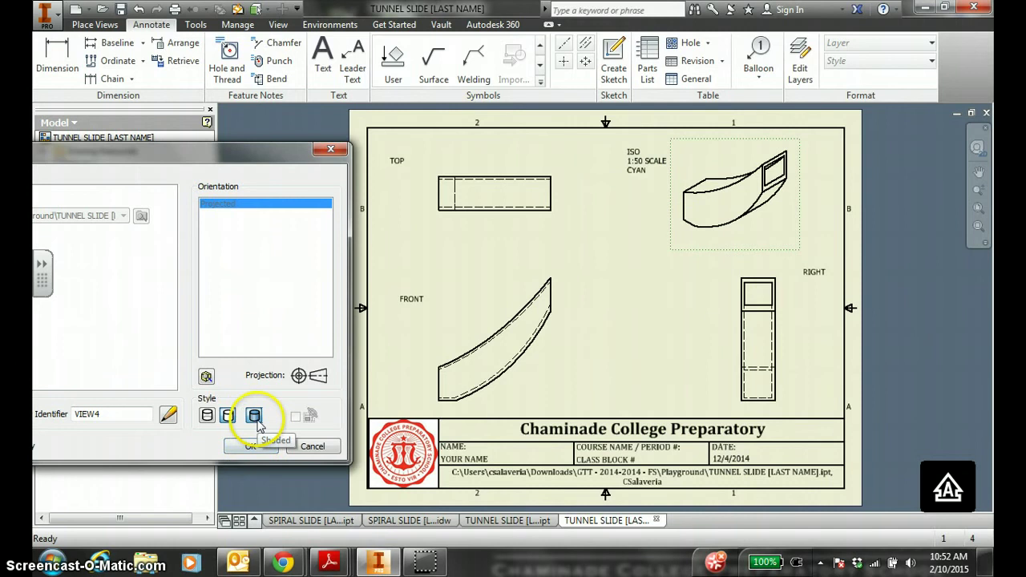
pyautogui.click(249, 446)
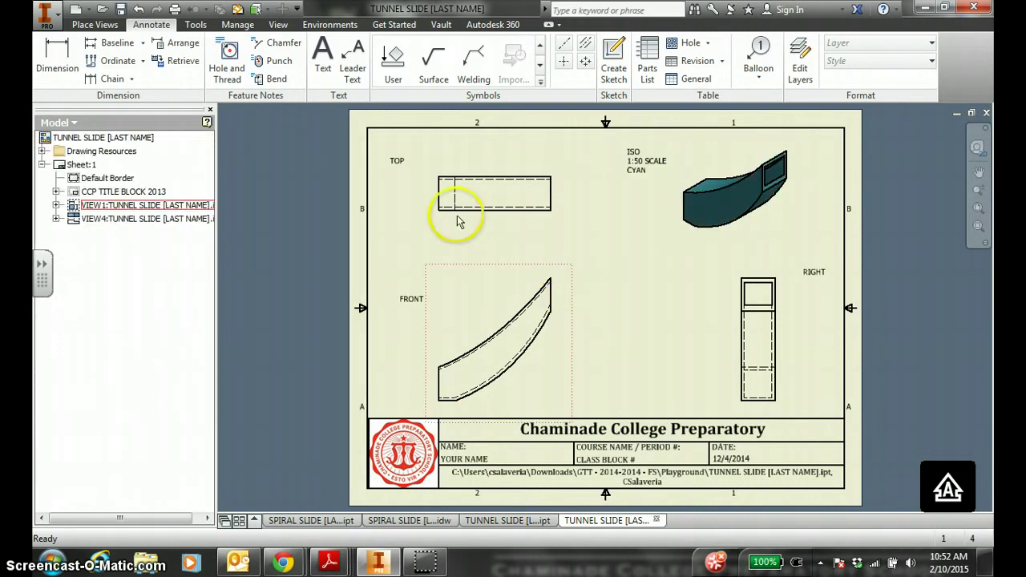
# - Dimension the top view with 120.00 and 36.00 and the right view's height with 132.00
pyautogui.click(60, 64)
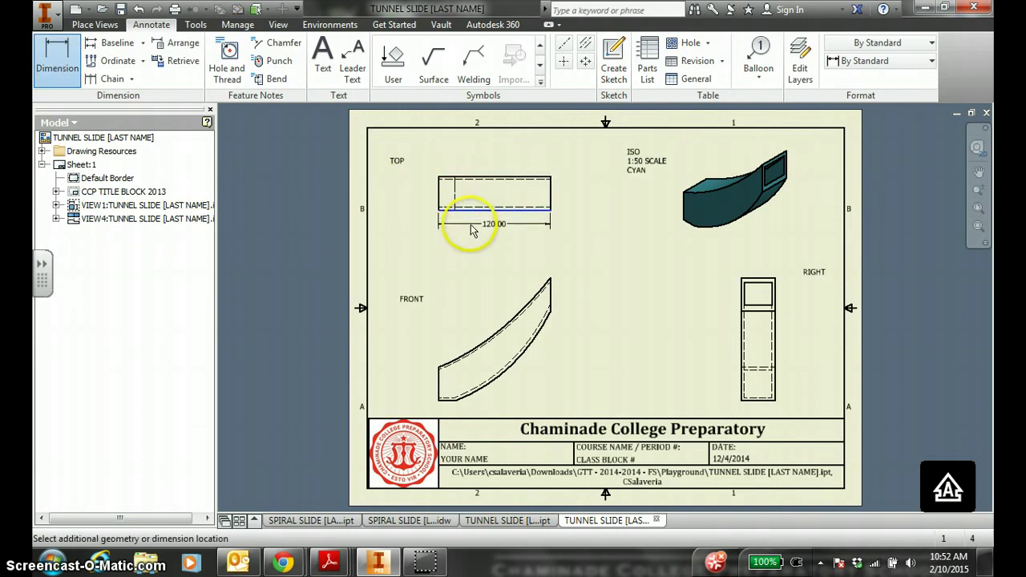
pyautogui.click(473, 243)
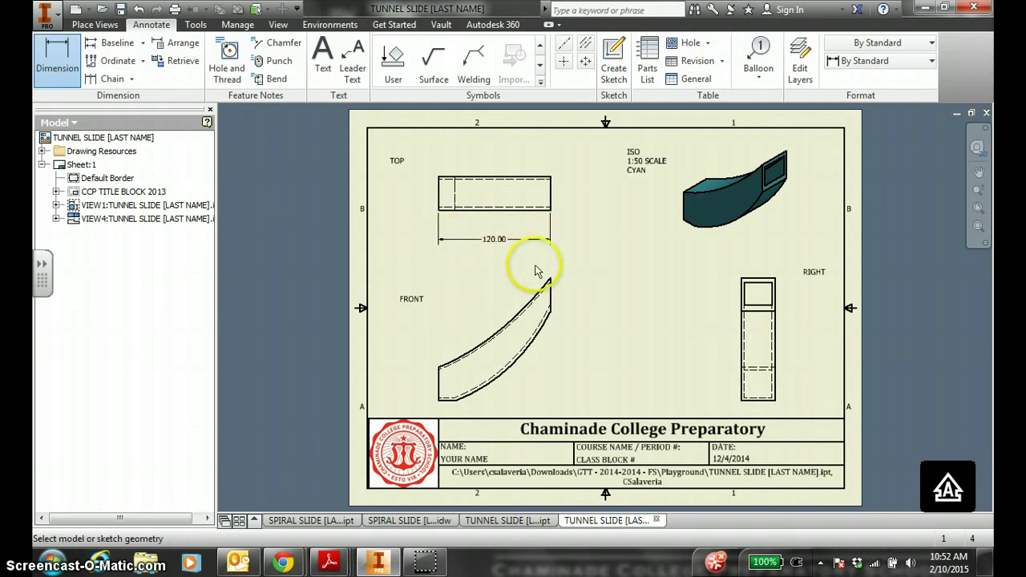
pyautogui.click(743, 278)
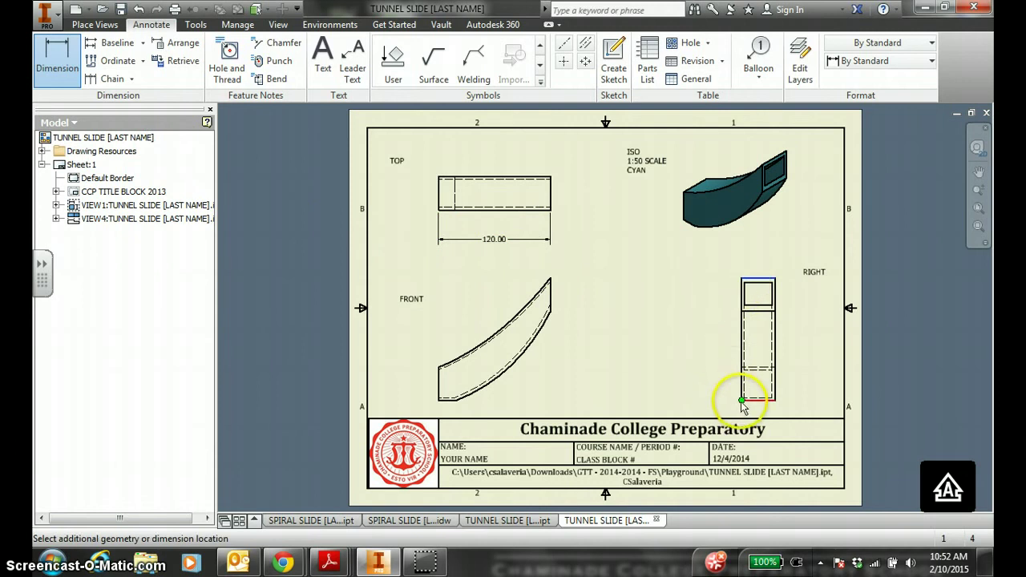
pyautogui.click(731, 398)
pyautogui.click(695, 370)
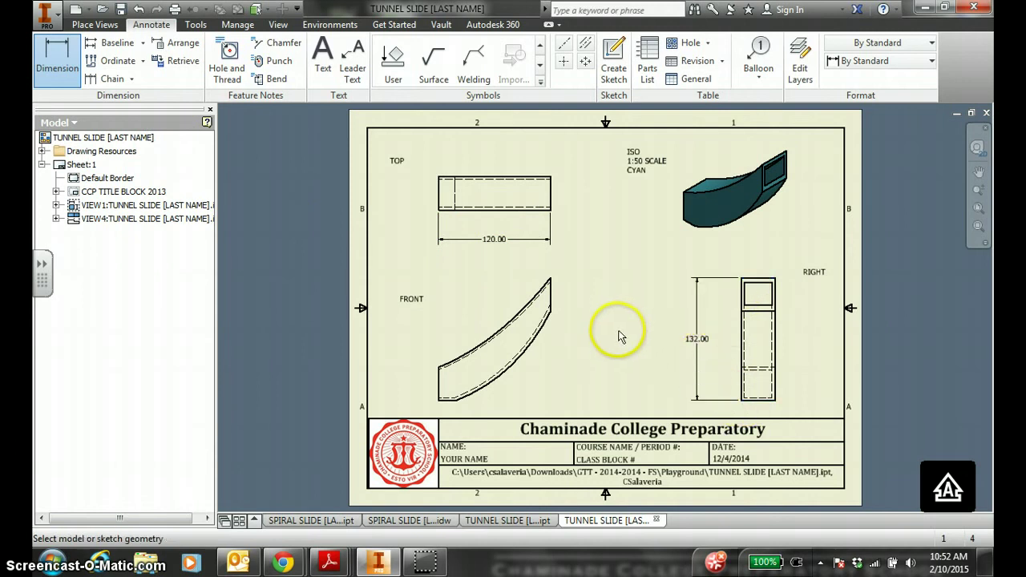
pyautogui.click(578, 186)
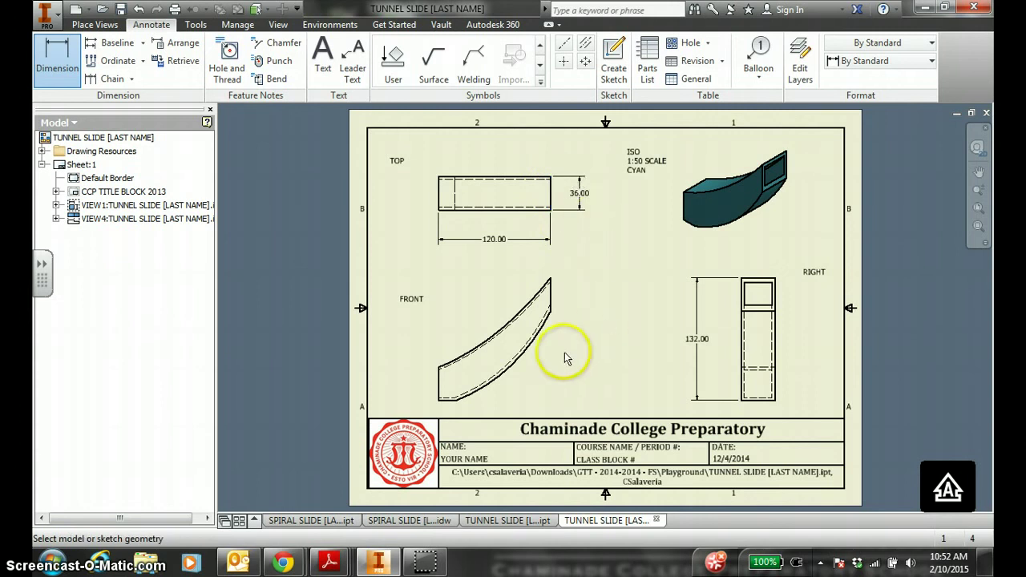
# - Add the R191.10 radius to the front view's lower arc, discarding the upper arc radius
pyautogui.click(522, 362)
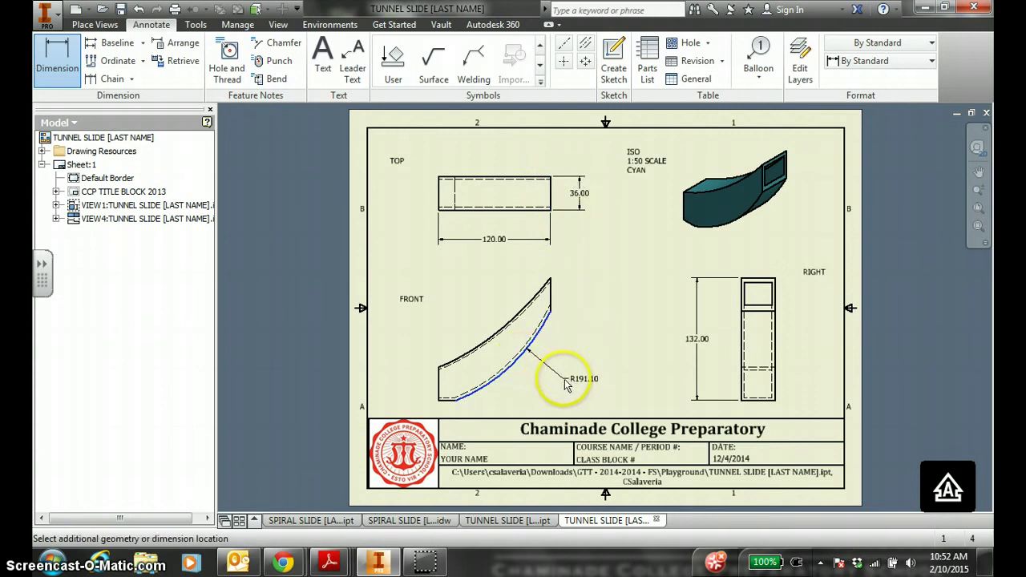
pyautogui.click(564, 372)
pyautogui.click(515, 313)
pyautogui.press('Escape')
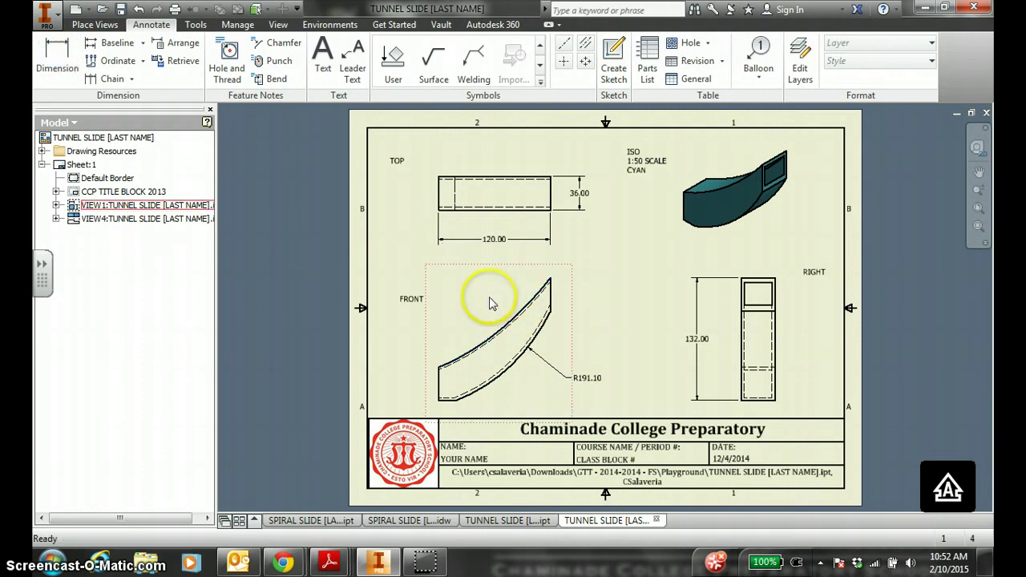
# - Dimension the front view's 18.00 bottom edge and both short 36.00 edges
pyautogui.click(52, 55)
pyautogui.click(449, 400)
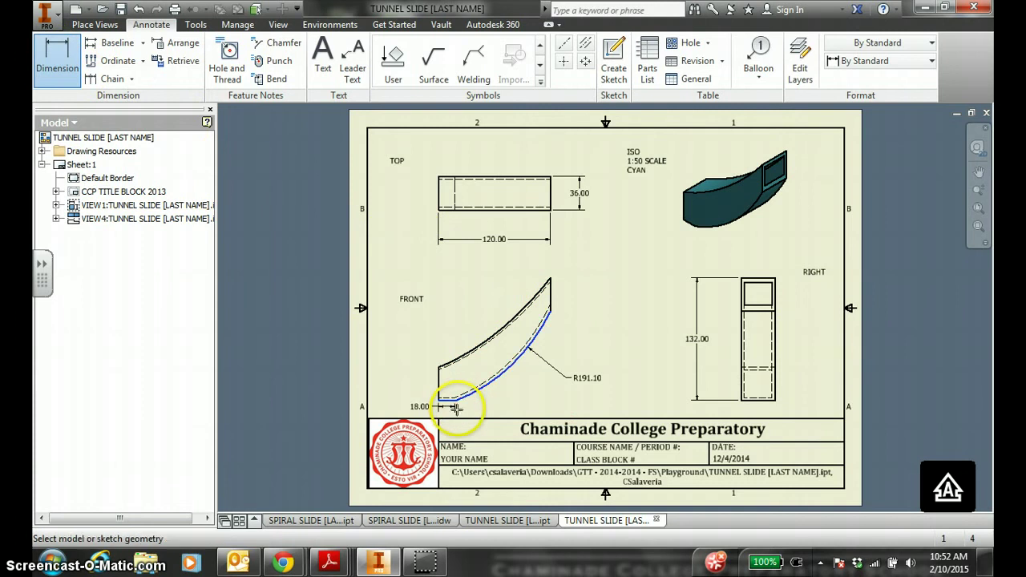
pyautogui.press('Escape')
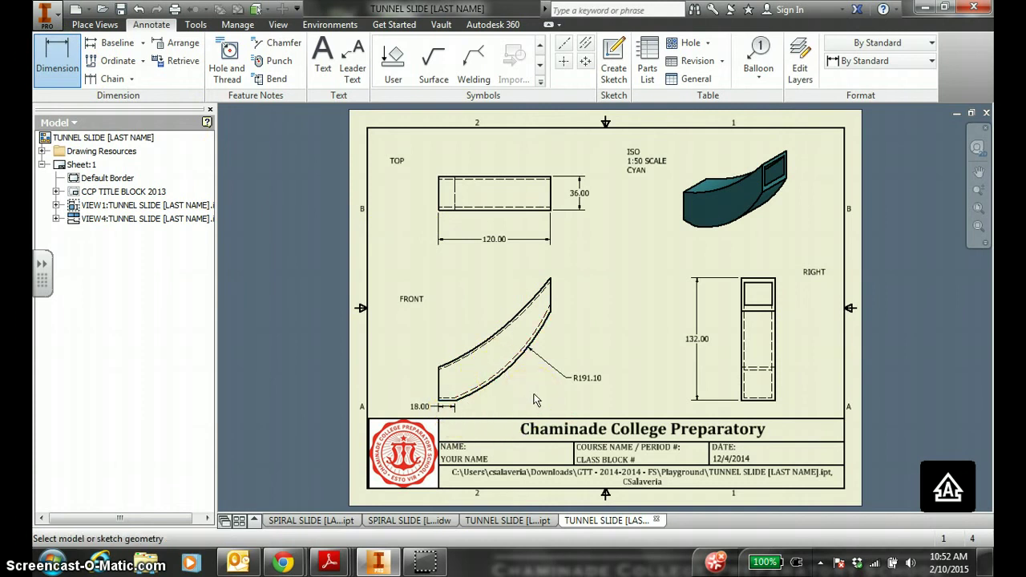
pyautogui.click(551, 280)
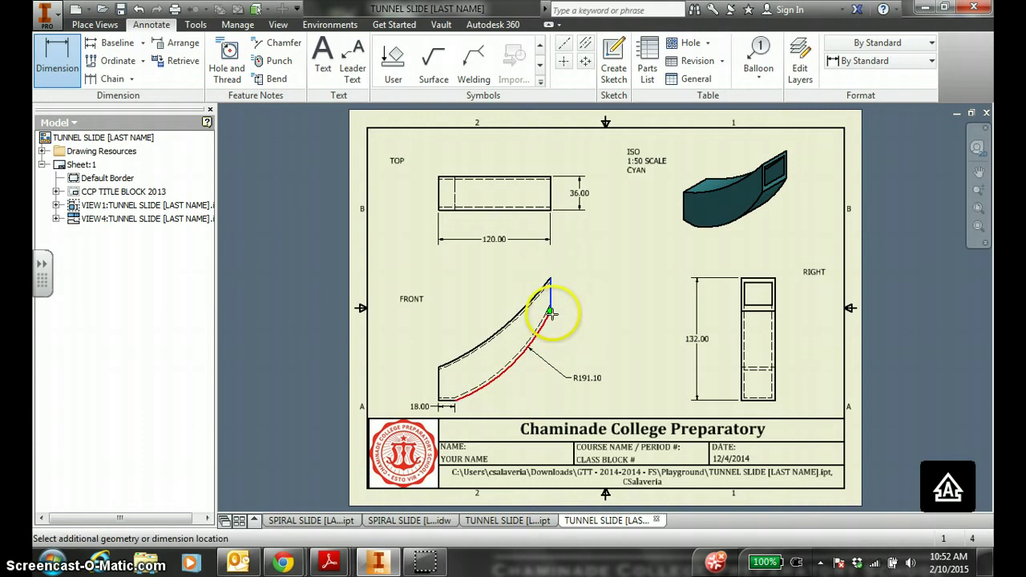
pyautogui.click(587, 298)
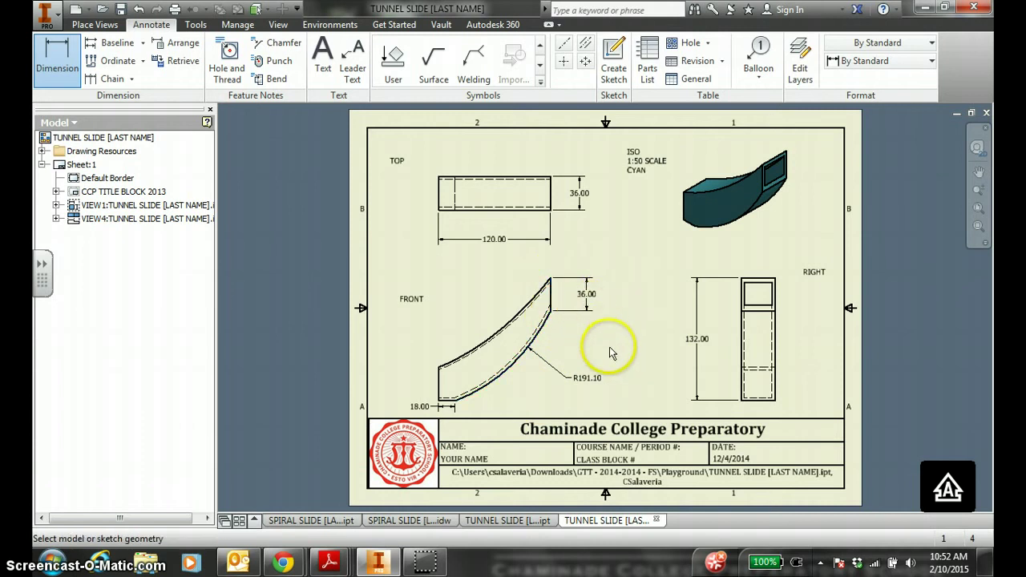
pyautogui.click(438, 392)
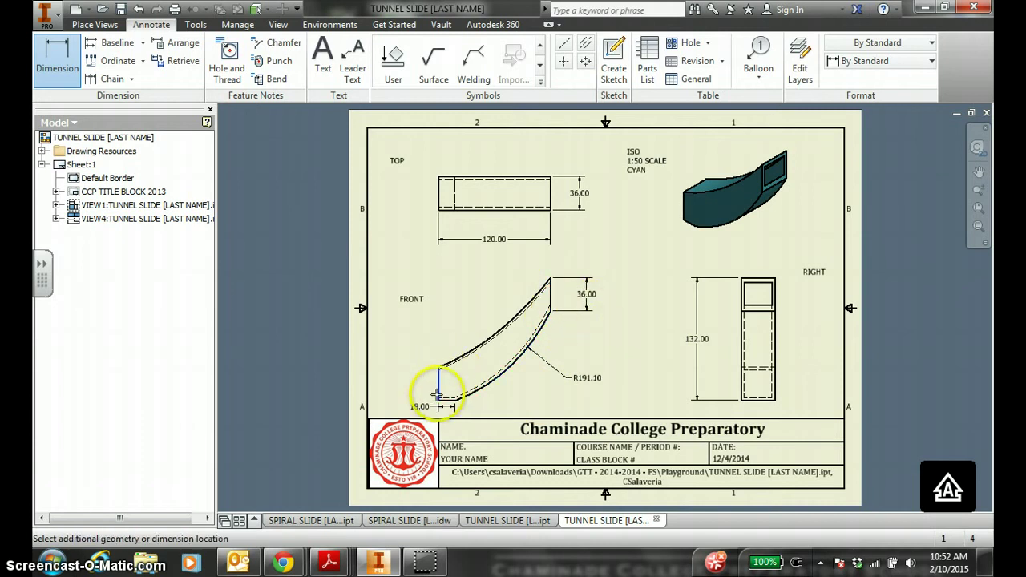
pyautogui.click(399, 384)
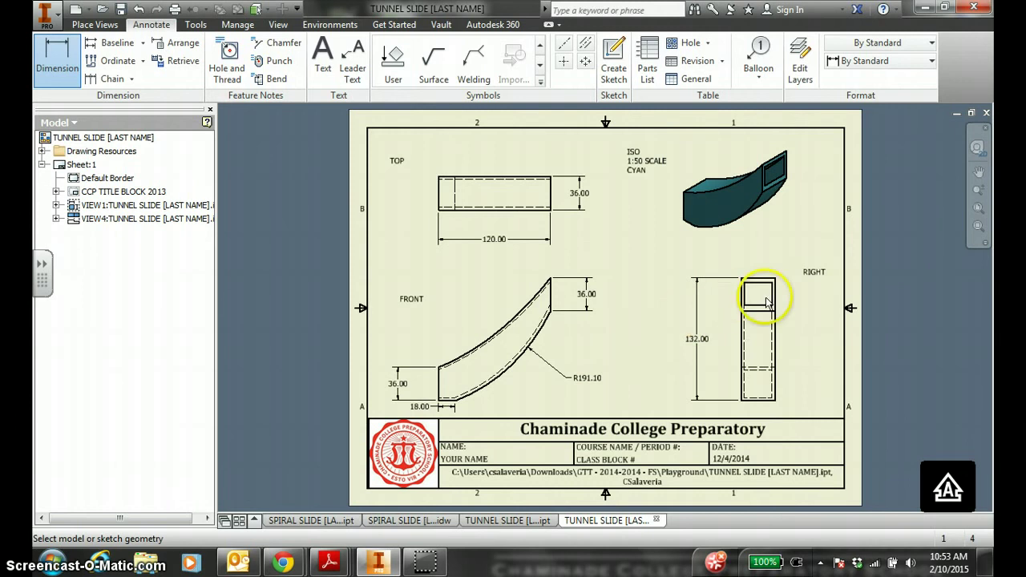
# - Dimension the right view's opening with a 24.49 height beside it and 30.00 width above
pyautogui.scroll(3, 763, 294)
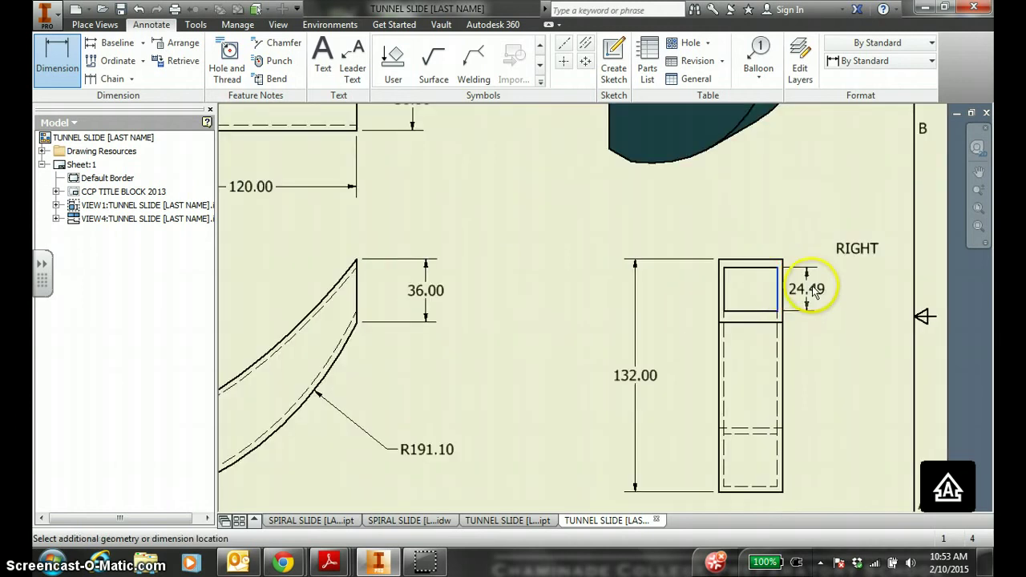
pyautogui.click(819, 288)
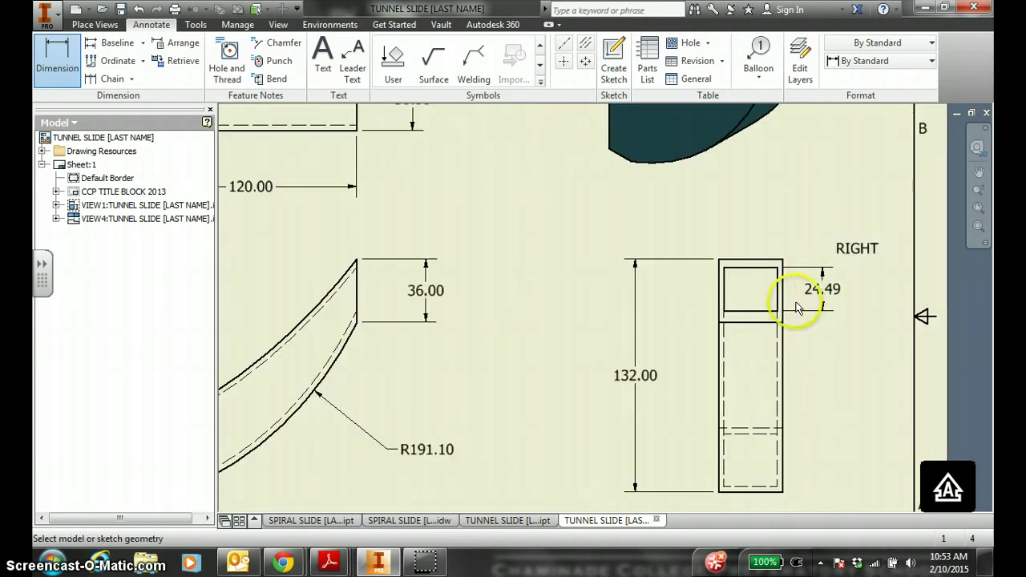
pyautogui.click(733, 269)
pyautogui.click(735, 229)
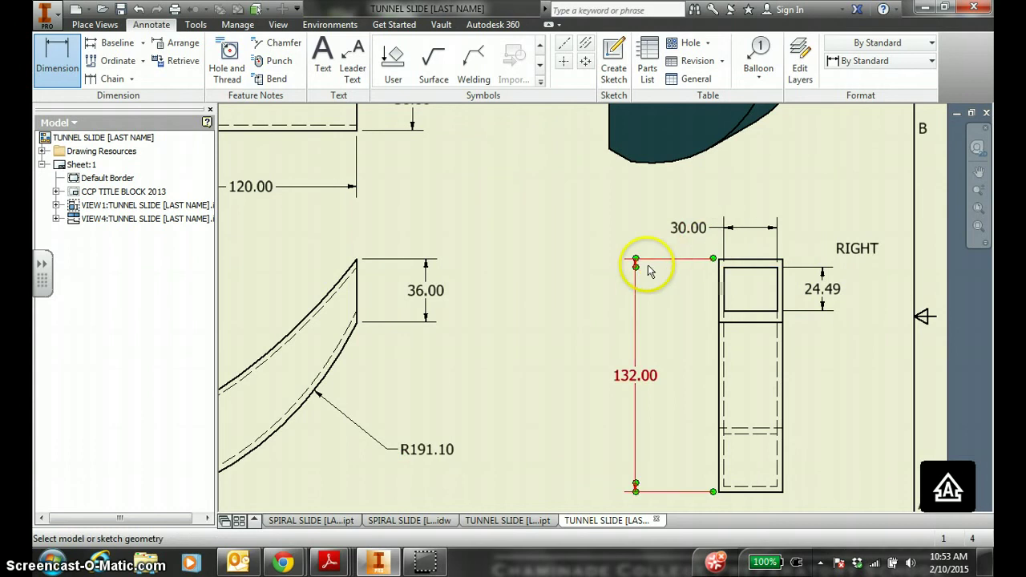
# - Zoom out to the whole sheet, reselect the 24.49 dimension and pick the front view's left edge
pyautogui.click(979, 207)
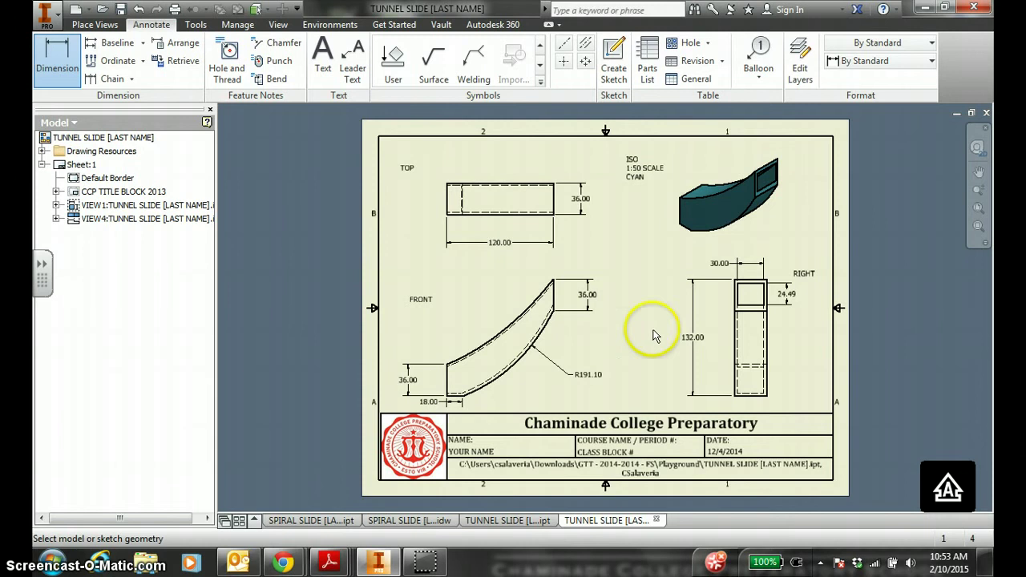
pyautogui.scroll(2, 630, 319)
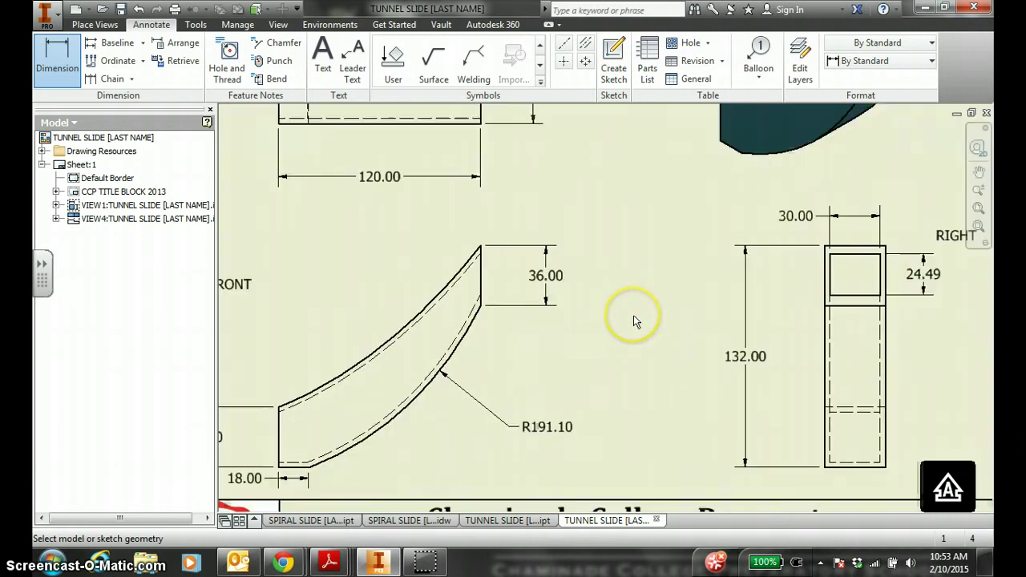
pyautogui.scroll(-2, 633, 315)
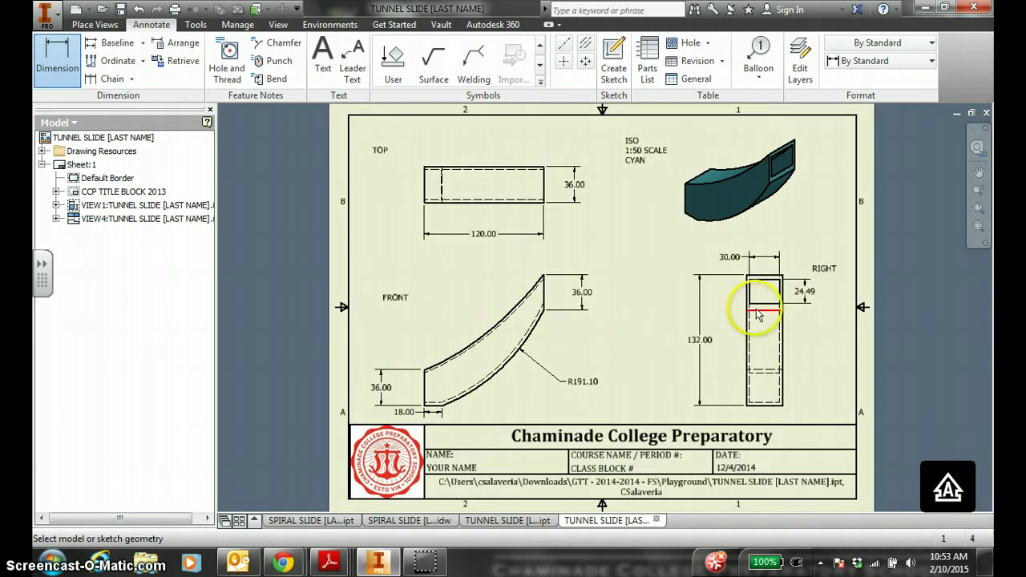
pyautogui.scroll(3, 757, 314)
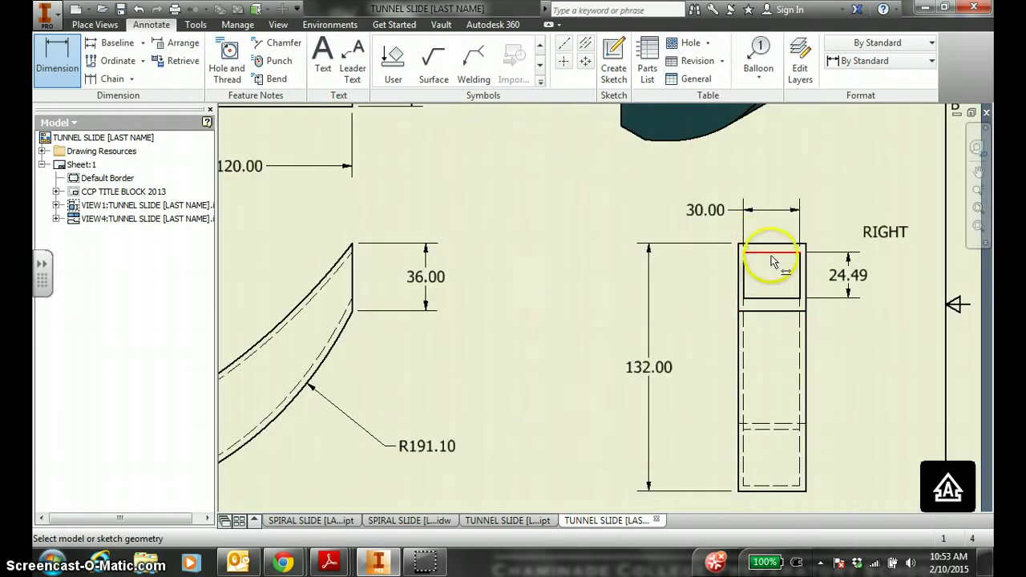
pyautogui.click(848, 293)
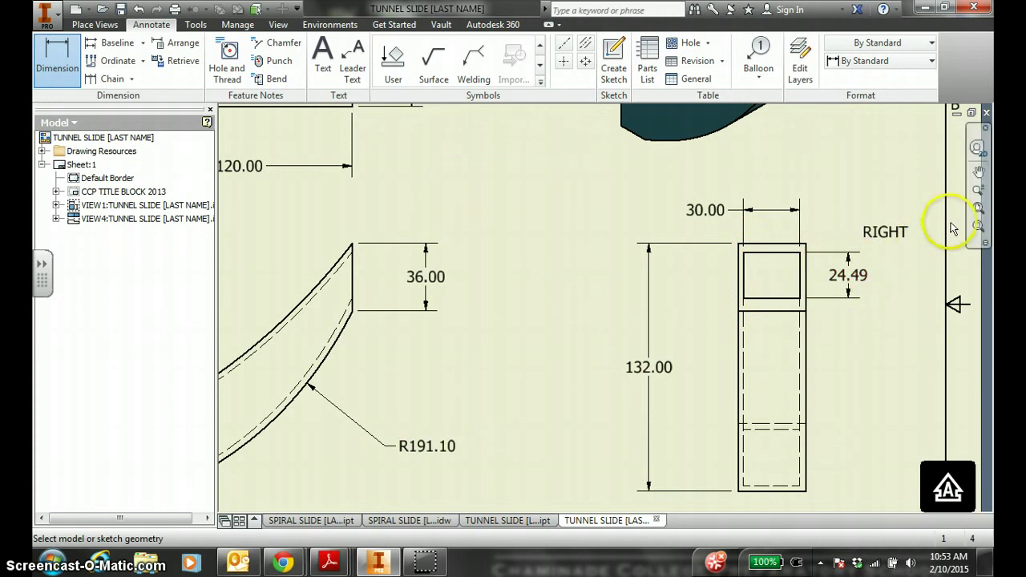
pyautogui.click(978, 210)
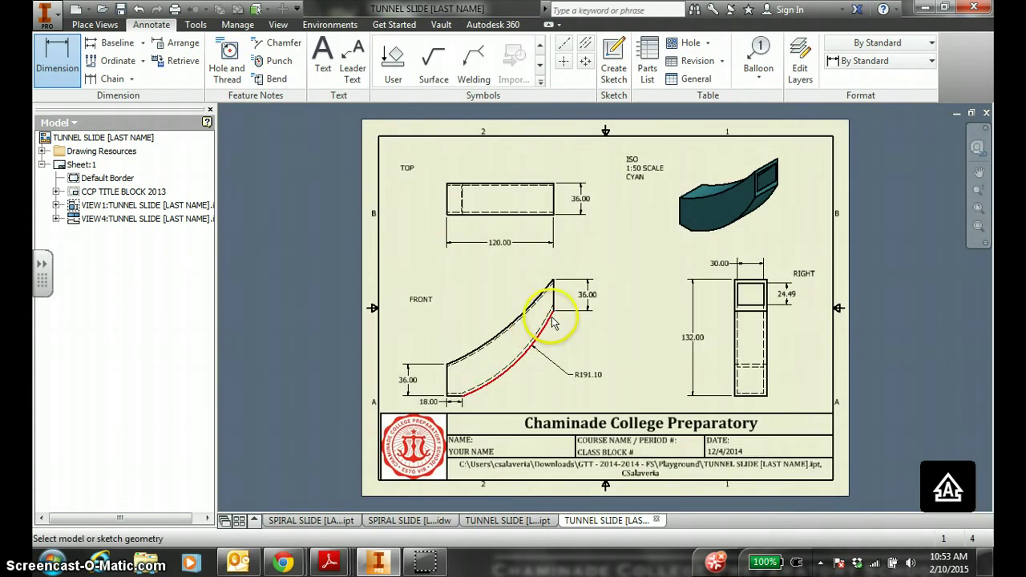
pyautogui.click(445, 381)
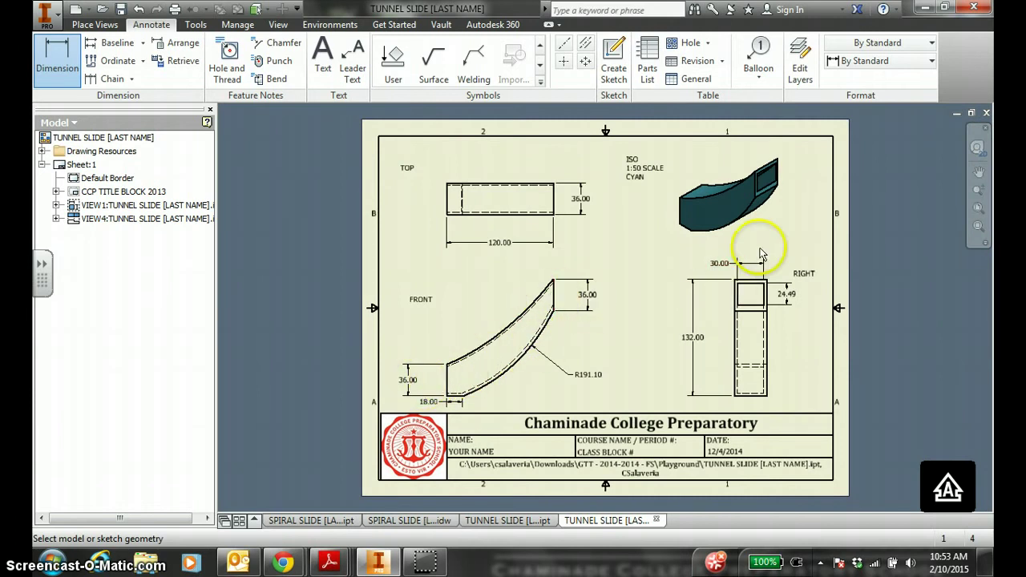
# - Save the tunnel slide drawing, then export it as a PDF into the Playground folder
pyautogui.click(121, 9)
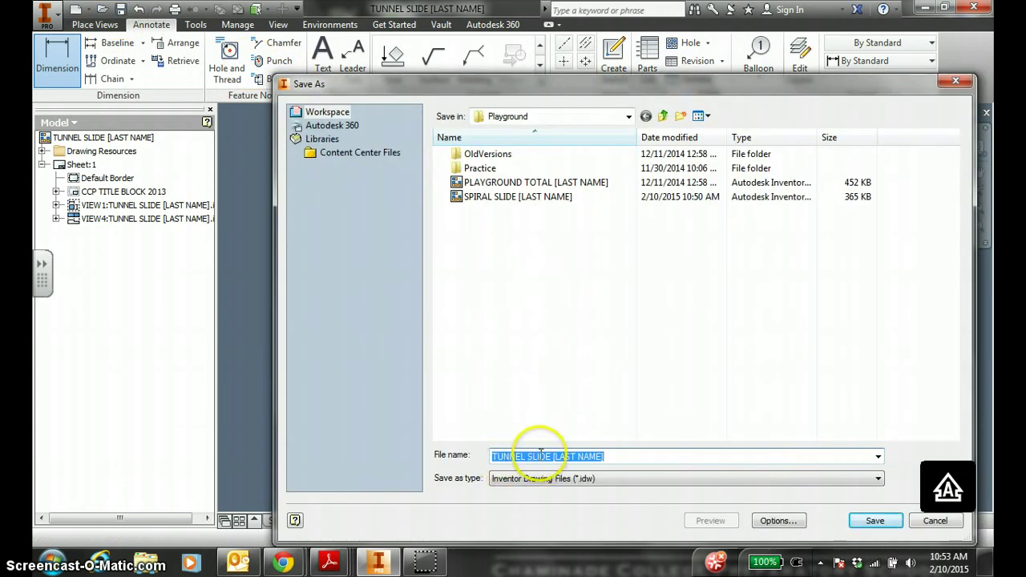
pyautogui.click(874, 521)
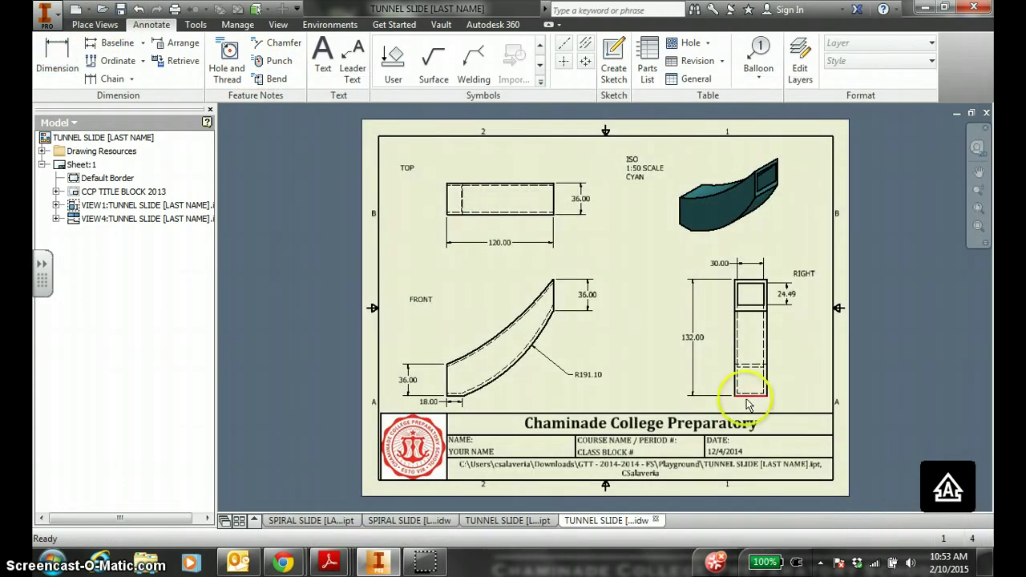
pyautogui.click(46, 16)
pyautogui.moveTo(86, 223)
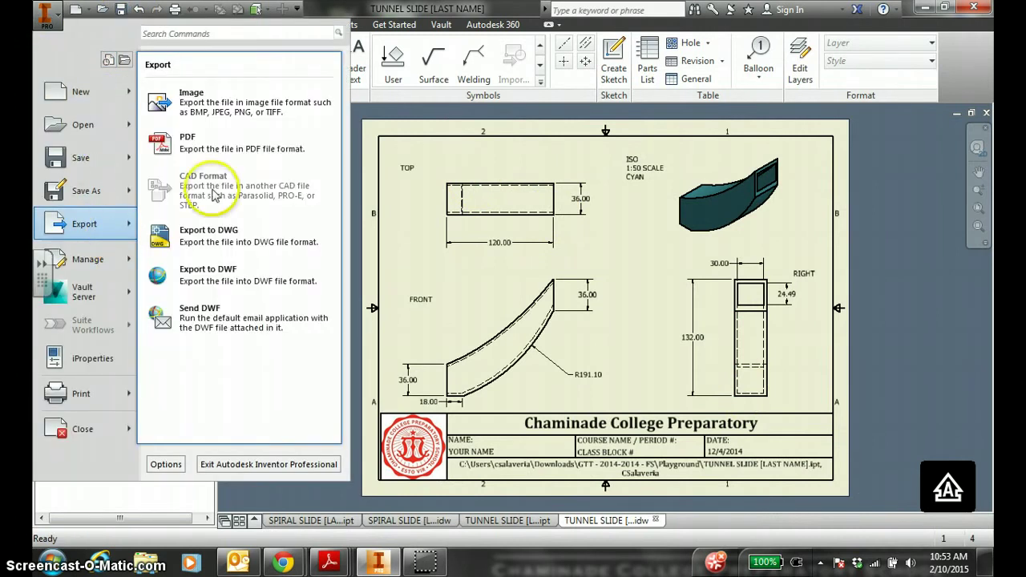
pyautogui.click(216, 157)
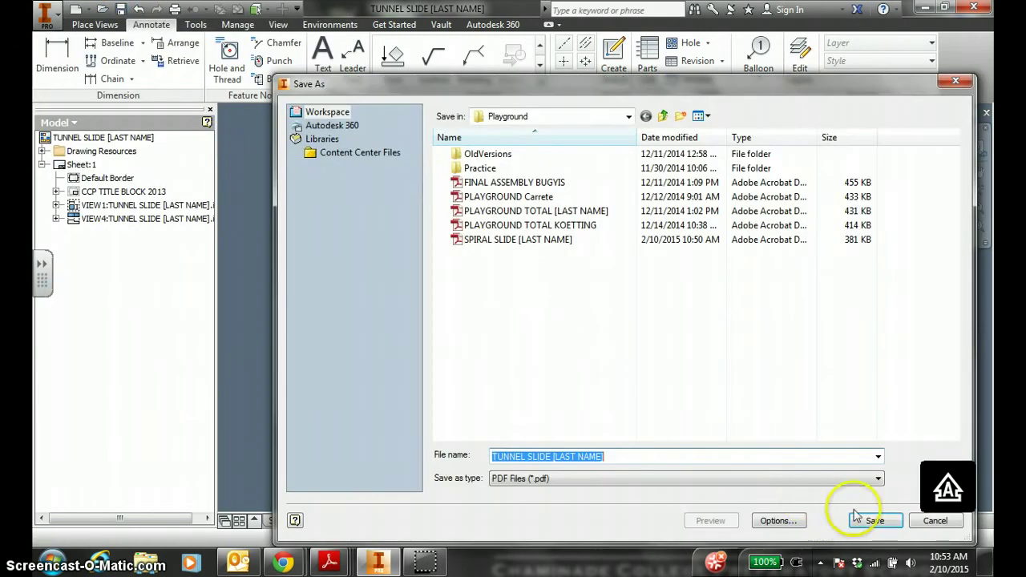
pyautogui.click(875, 520)
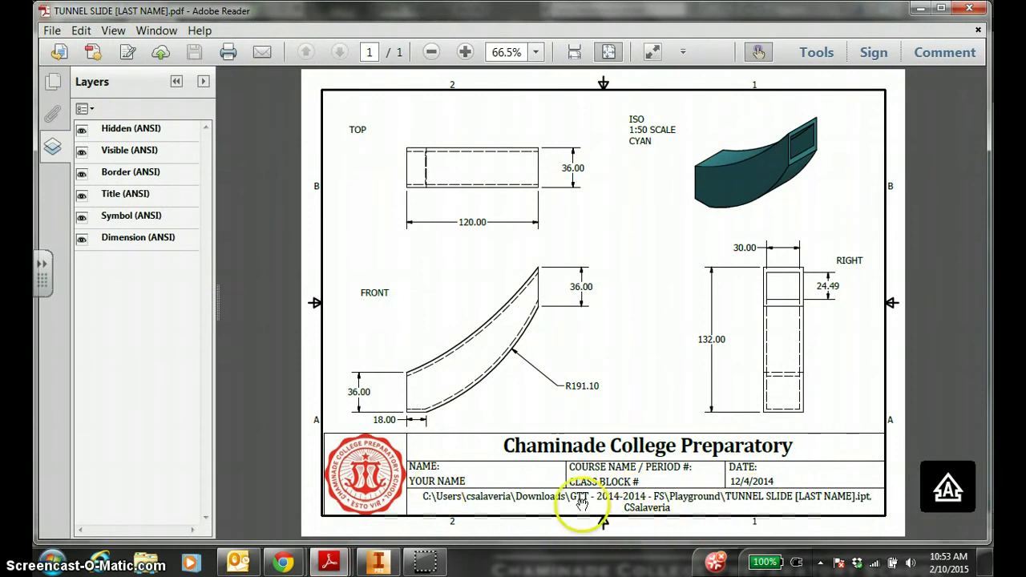
# - Bring up the SPIRAL SLIDE PDF in Adobe Reader, then switch back to Inventor
pyautogui.moveTo(340, 566)
pyautogui.click(470, 505)
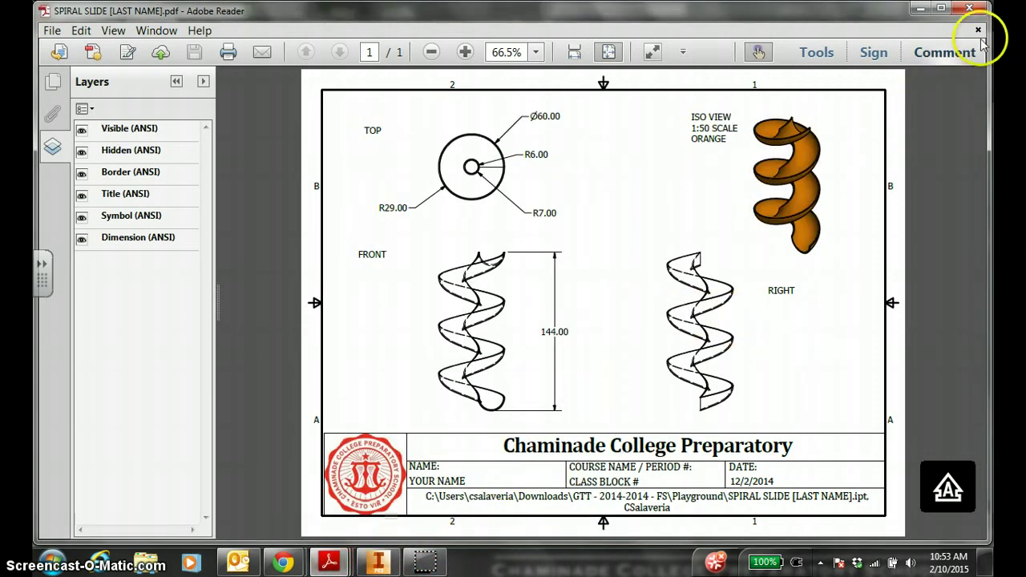
pyautogui.click(377, 563)
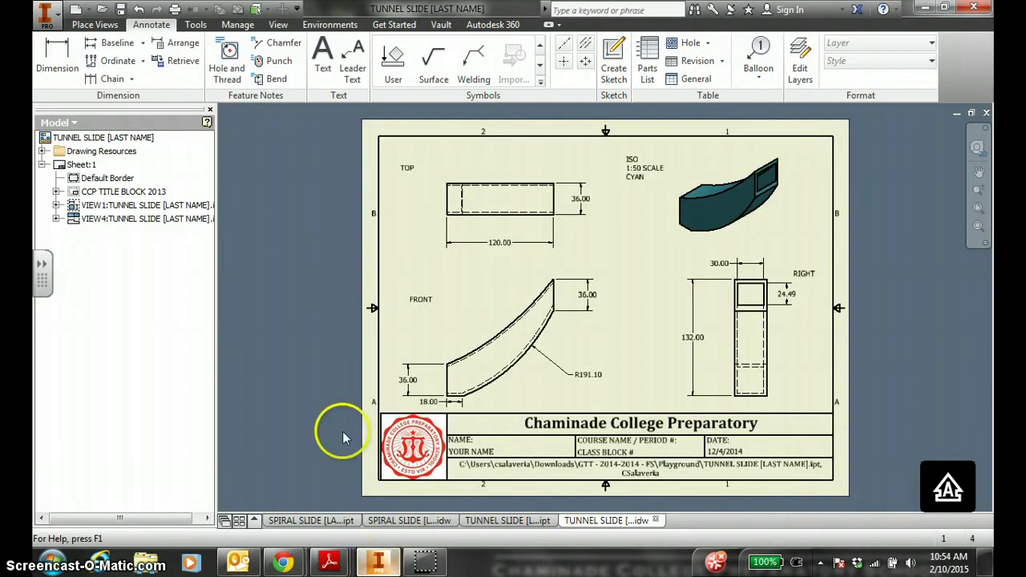
# - Browse the Playground folder, compare the CRAYON FENCE and CRAYON SPIKE previews, and select CRAYON FENCE
pyautogui.click(104, 10)
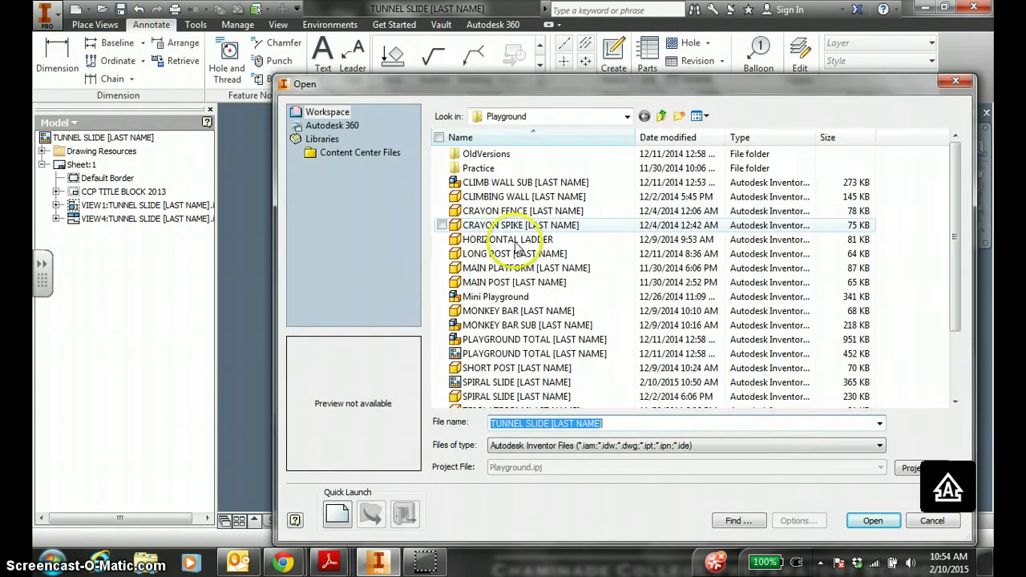
pyautogui.click(530, 215)
pyautogui.click(532, 227)
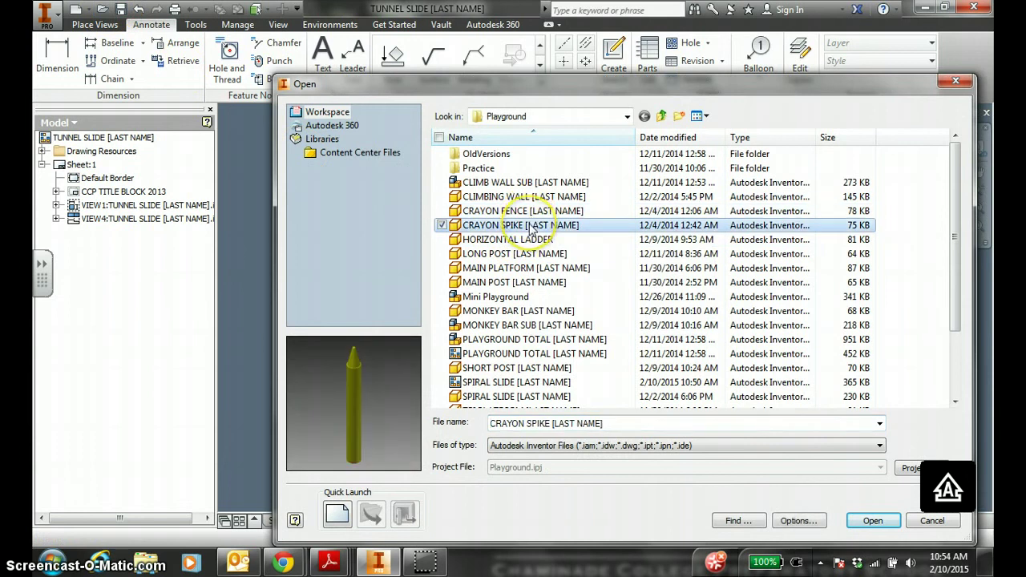
pyautogui.click(528, 213)
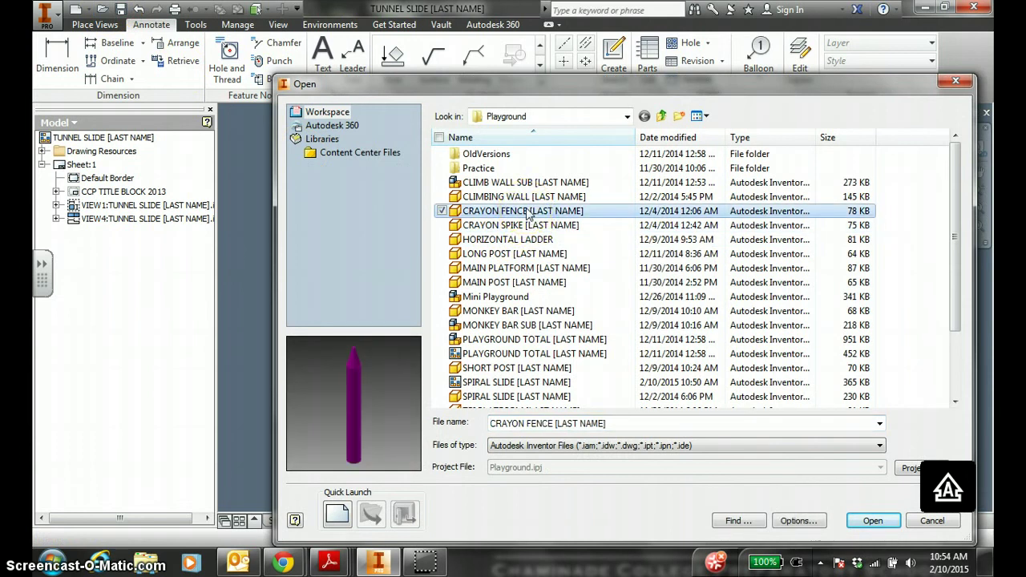
pyautogui.click(489, 226)
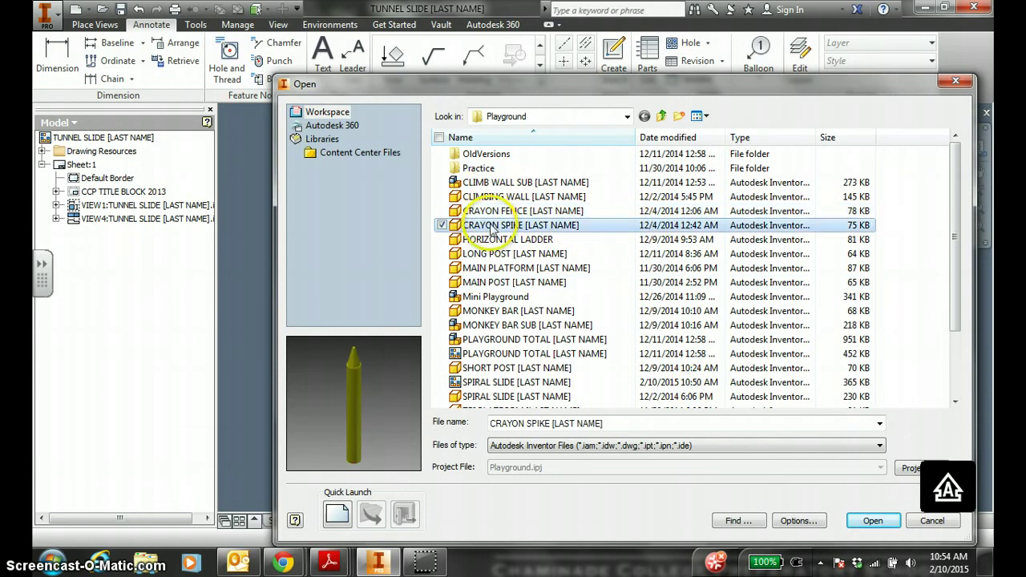
pyautogui.click(574, 212)
# - Open CRAYON FENCE, then start a drawing from CCP TITLE BLOCK 2013 with name and class fields filled
pyautogui.click(873, 522)
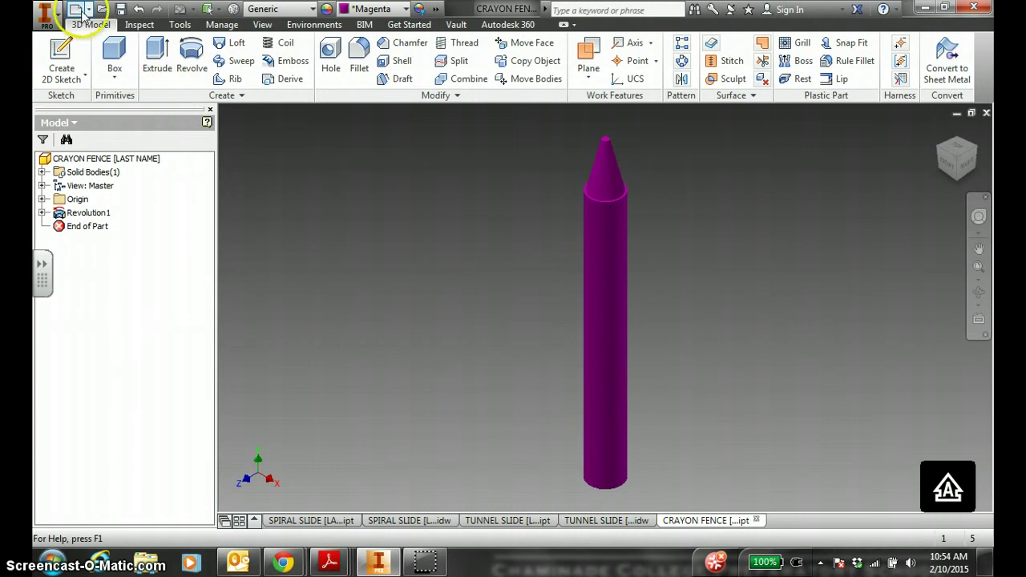
pyautogui.click(75, 10)
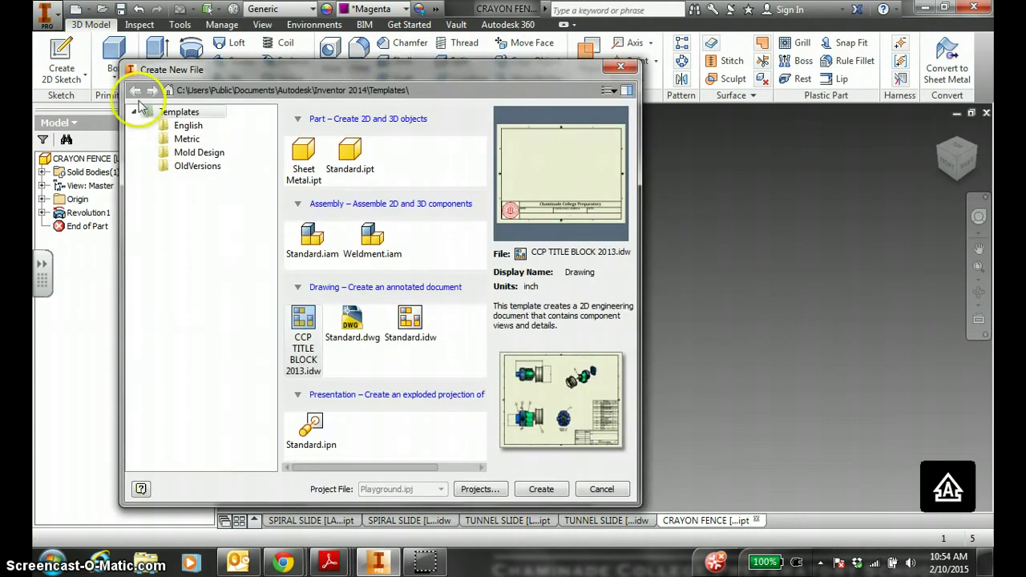
pyautogui.doubleClick(302, 344)
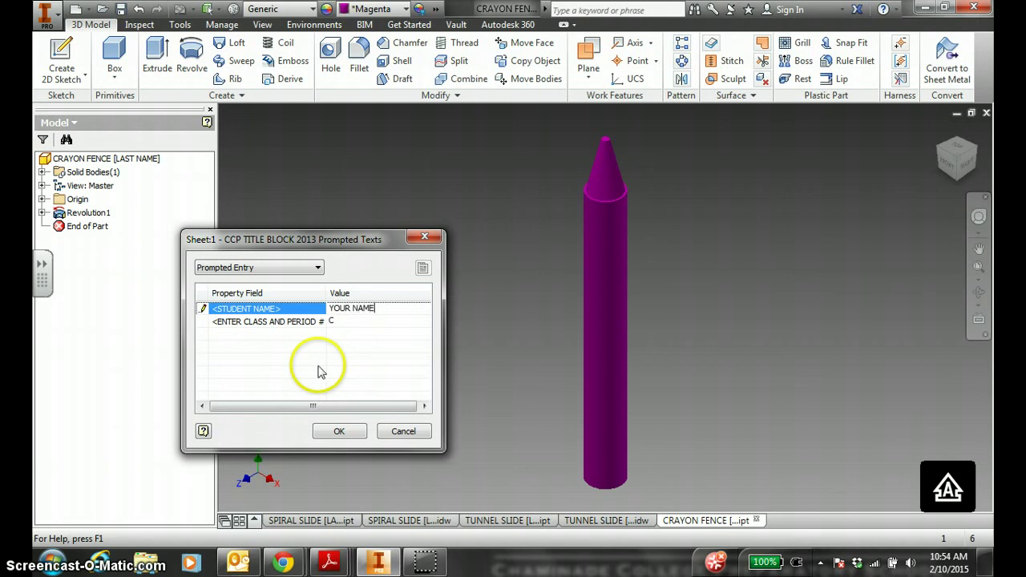
pyautogui.press('Return')
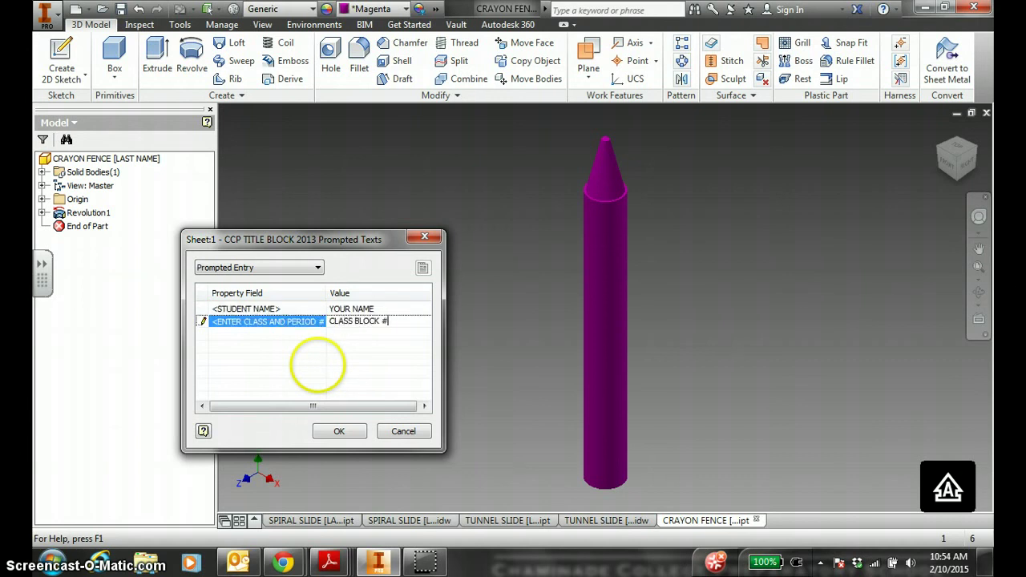
pyautogui.click(343, 431)
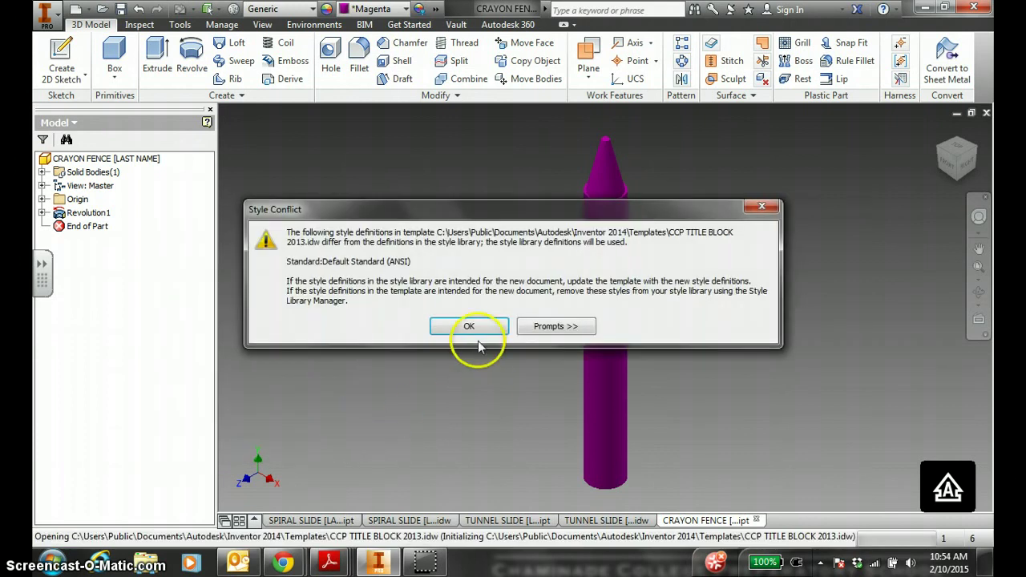
pyautogui.click(473, 330)
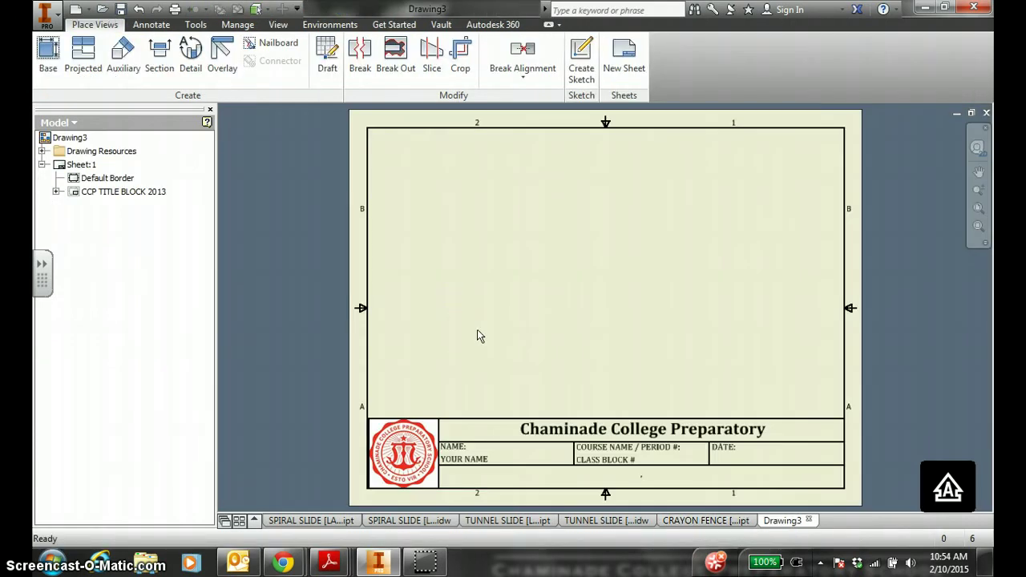
# - Place the crayon's front base view at 1/10 scale left of centre
pyautogui.click(46, 55)
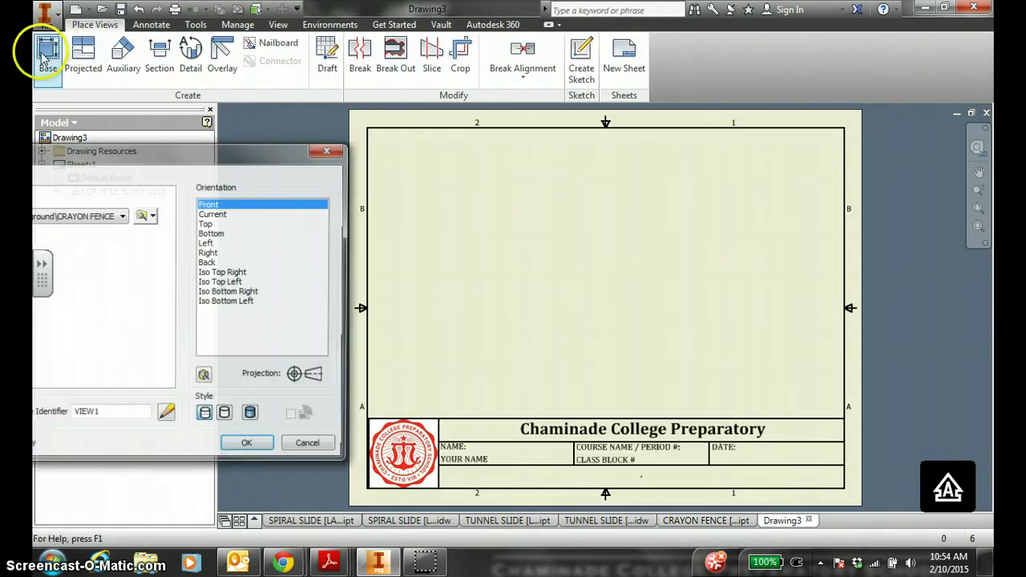
pyautogui.moveTo(226, 154); pyautogui.dragTo(408, 105)
pyautogui.moveTo(94, 364); pyautogui.dragTo(67, 368)
pyautogui.write('1/10')
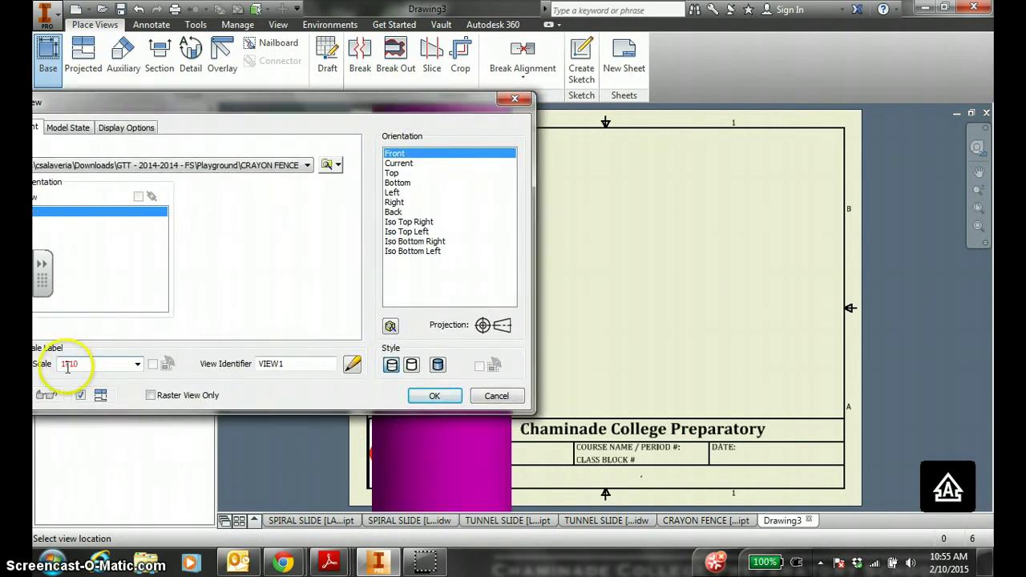
pyautogui.write('/16')
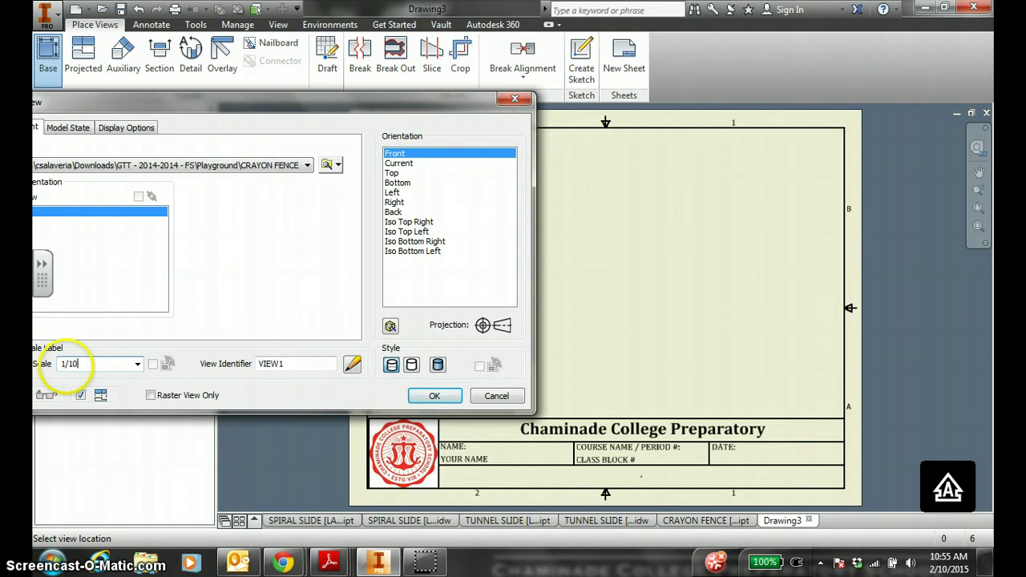
pyautogui.moveTo(437, 110)
pyautogui.mouseDown()
pyautogui.moveTo(361, 133)
pyautogui.moveTo(327, 158)
pyautogui.mouseUp()
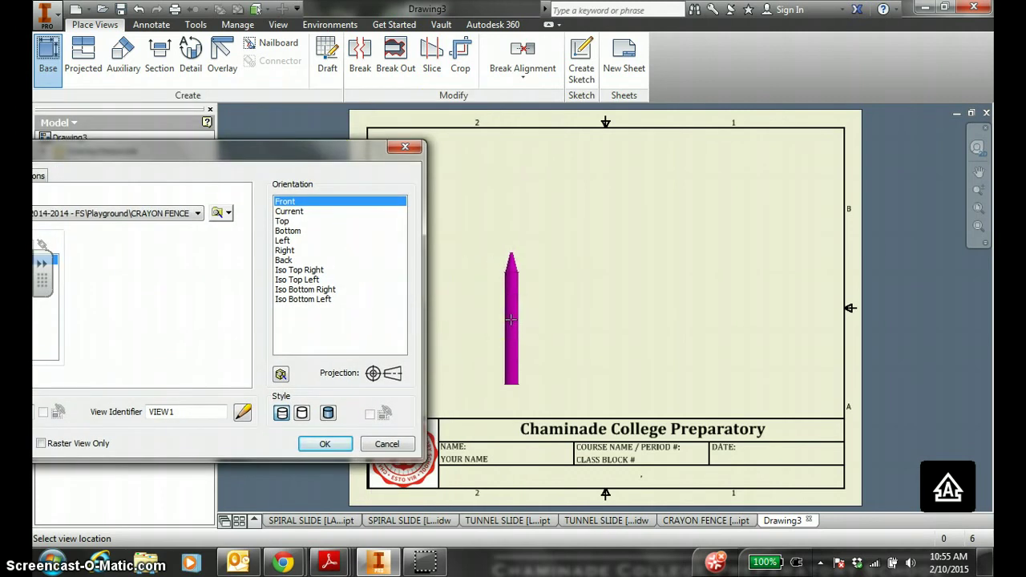
pyautogui.moveTo(507, 319); pyautogui.dragTo(494, 320)
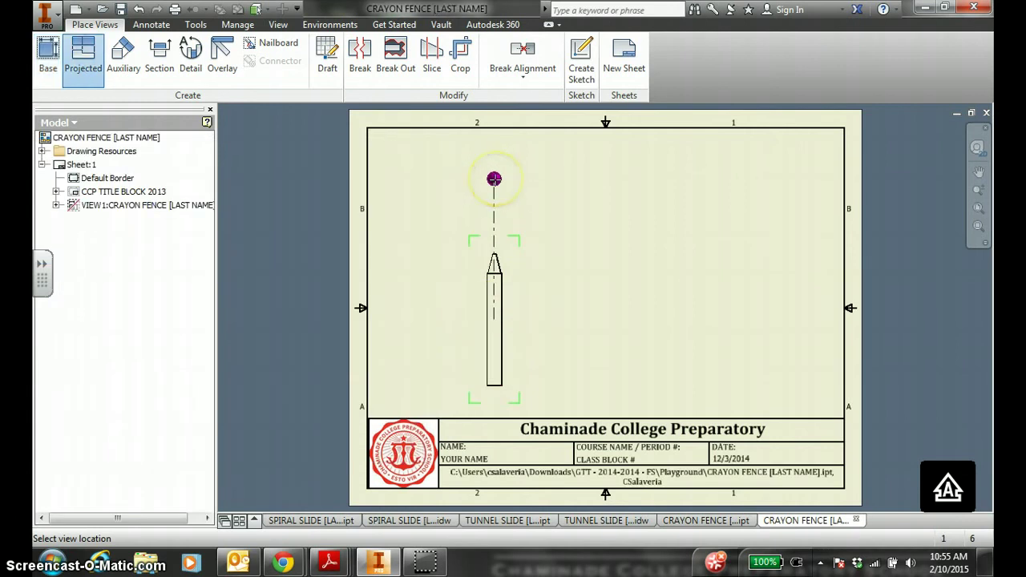
# - Project top, right-side and upper-right iso views from the front view
pyautogui.click(494, 178)
pyautogui.click(731, 319)
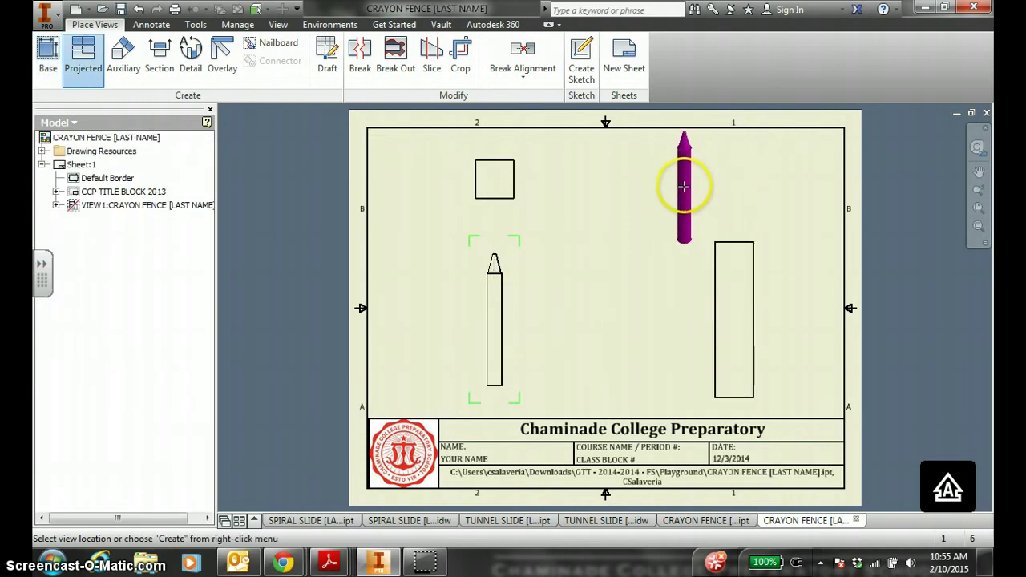
pyautogui.click(683, 186)
pyautogui.rightClick(672, 186)
pyautogui.click(718, 187)
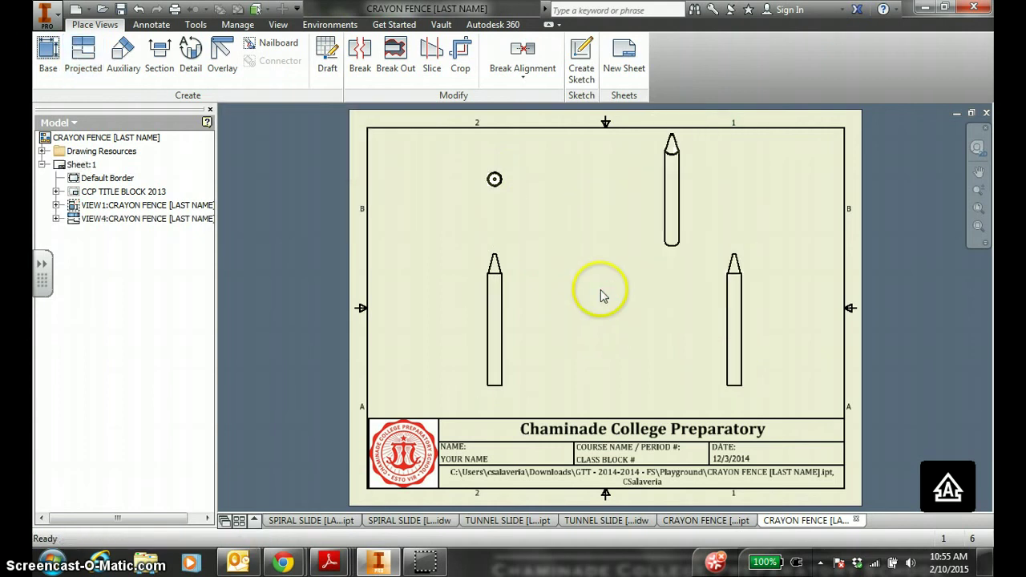
pyautogui.scroll(2, 529, 327)
pyautogui.scroll(-2, 492, 367)
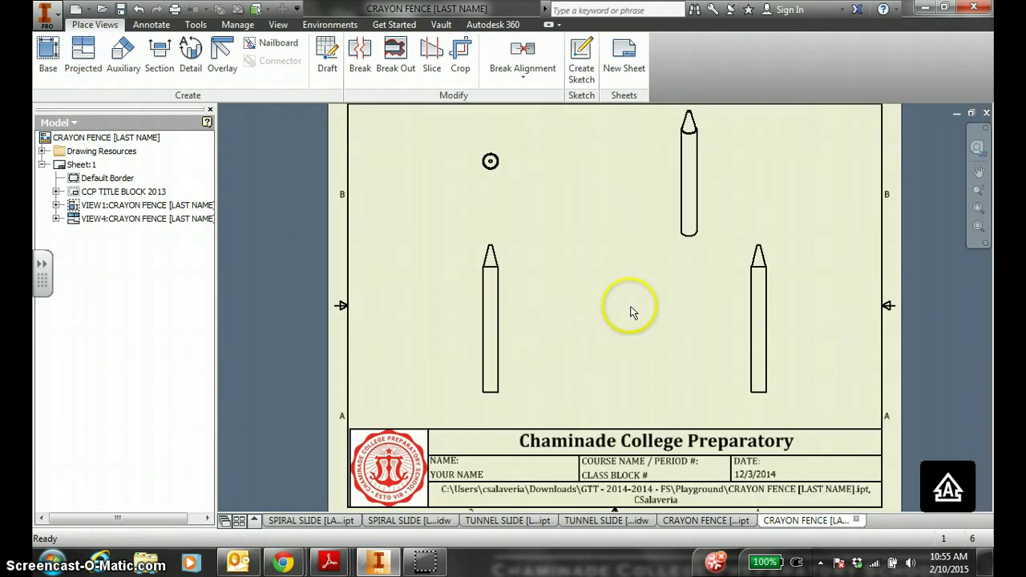
pyautogui.scroll(-2, 631, 312)
# - Open the front view's Edit View settings, check its scale, and close without changes
pyautogui.scroll(2, 610, 329)
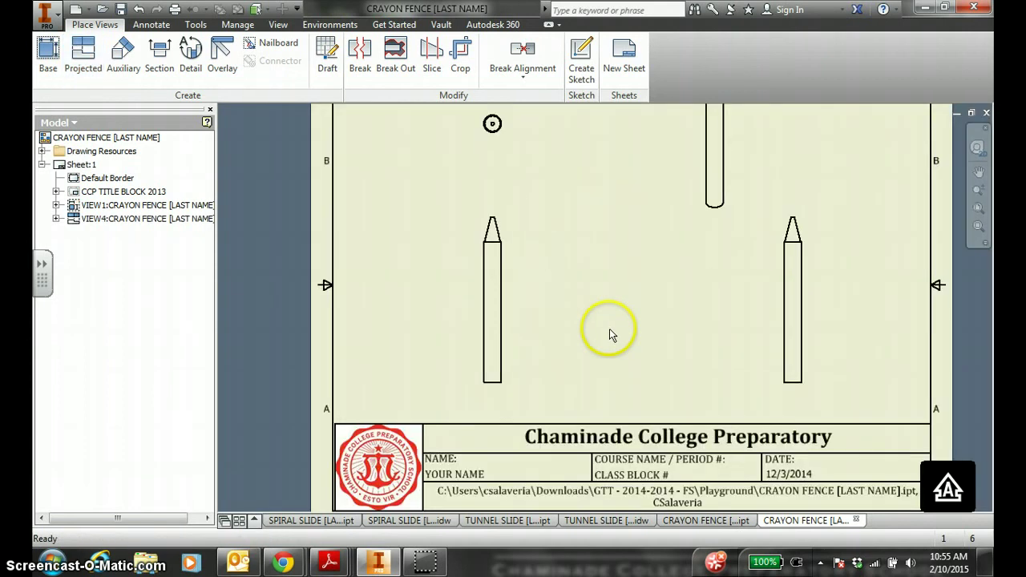
pyautogui.rightClick(472, 365)
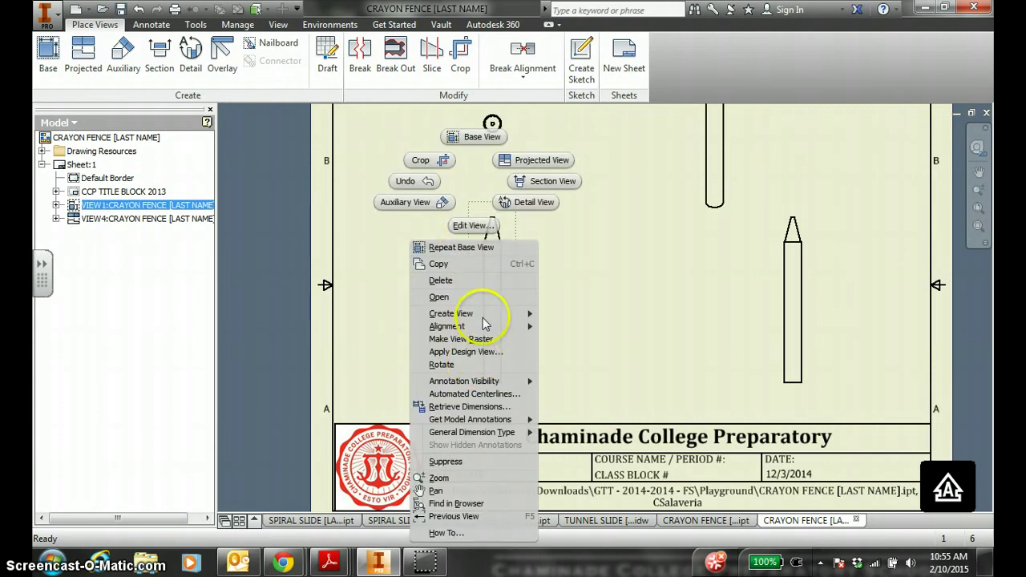
pyautogui.click(474, 225)
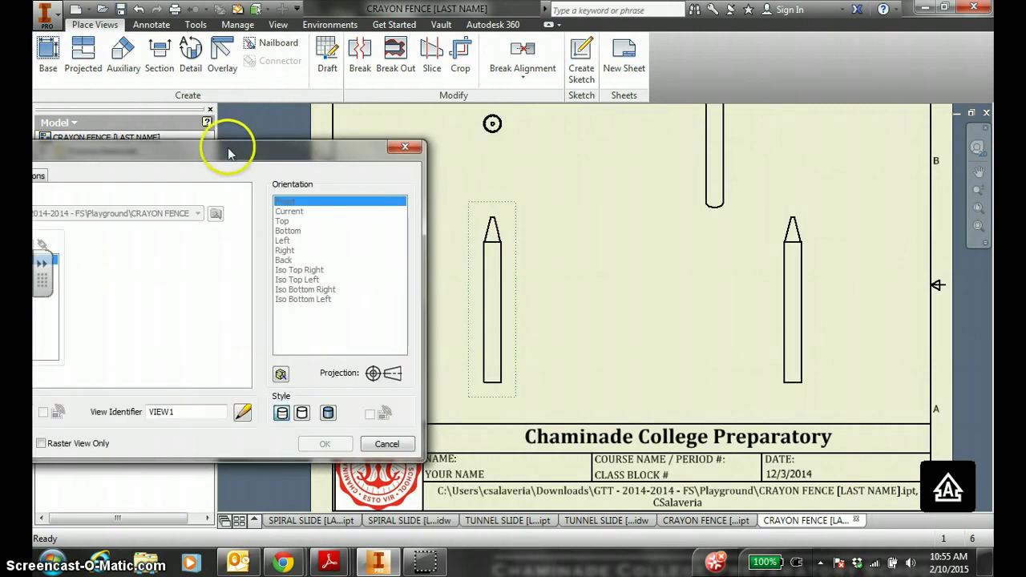
pyautogui.moveTo(230, 147); pyautogui.dragTo(524, 110)
pyautogui.doubleClick(290, 373)
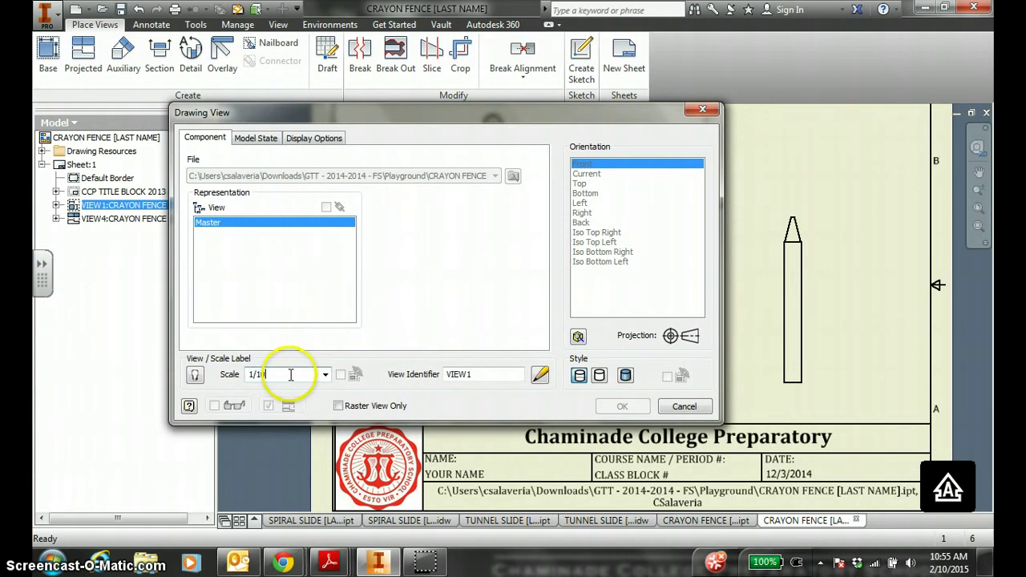
pyautogui.press('Return')
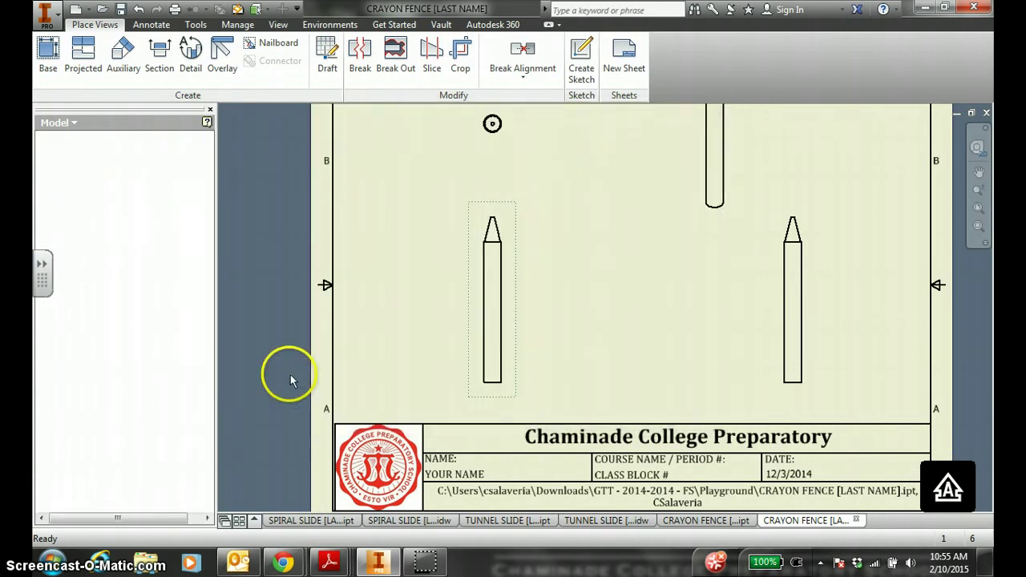
# - Switch the upper-right iso view's display style to Shaded
pyautogui.press('Home')
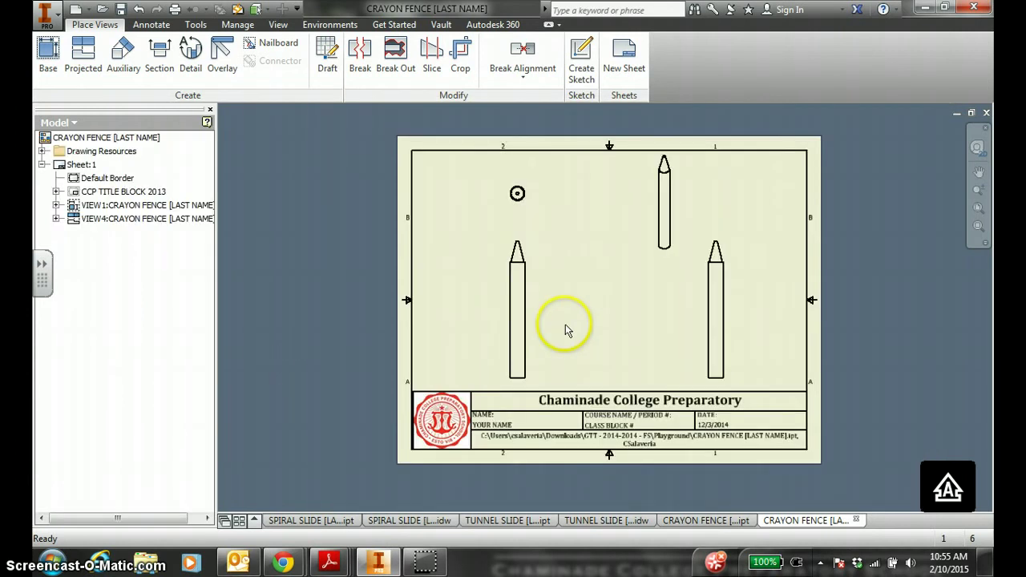
pyautogui.scroll(5, 565, 325)
pyautogui.scroll(-3, 601, 277)
pyautogui.click(664, 243)
pyautogui.rightClick(663, 243)
pyautogui.click(665, 226)
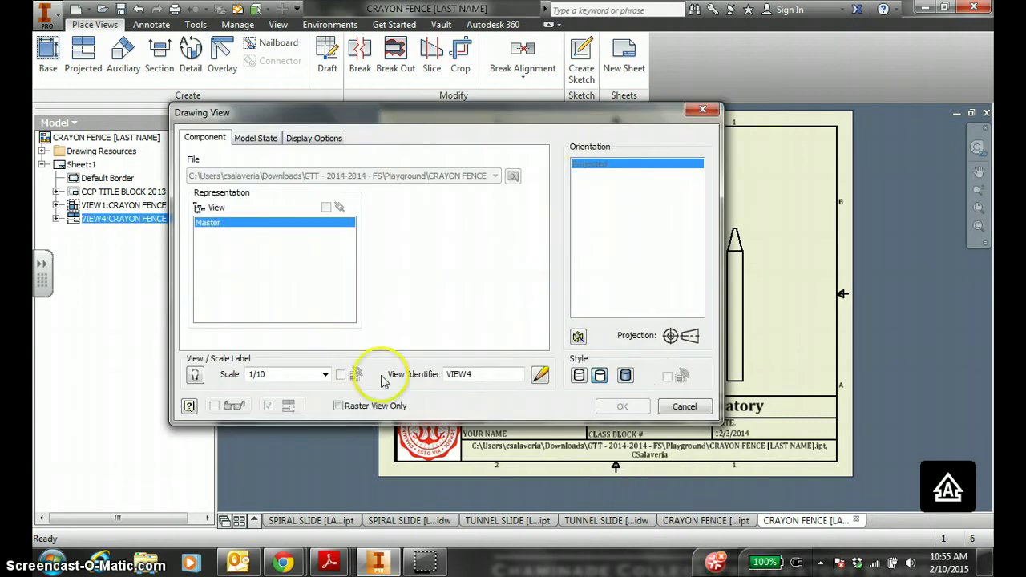
pyautogui.click(625, 376)
pyautogui.click(620, 406)
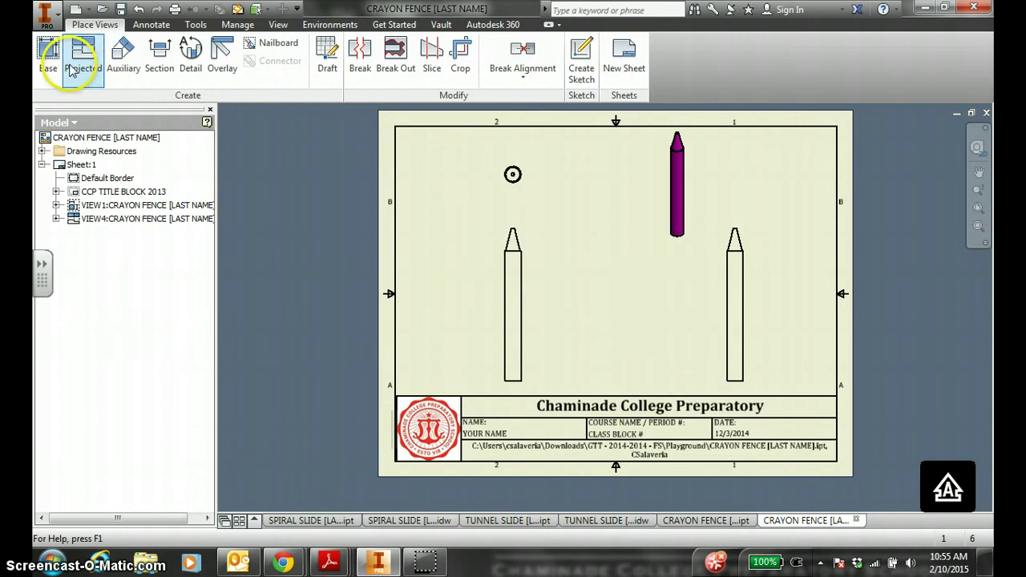
# - Place TOP, FRONT and RIGHT text labels beside the three orthographic views
pyautogui.click(150, 24)
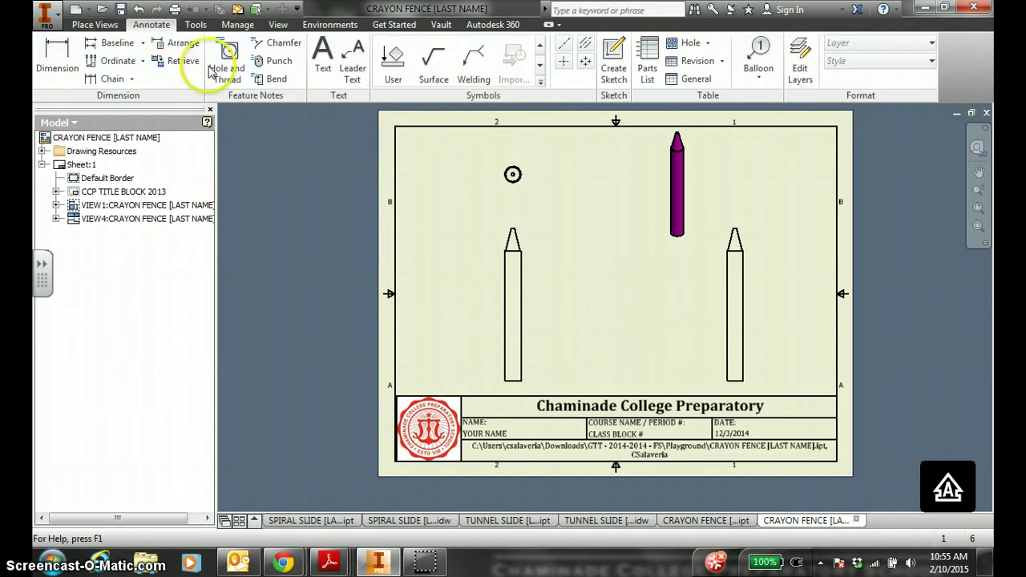
pyautogui.click(323, 57)
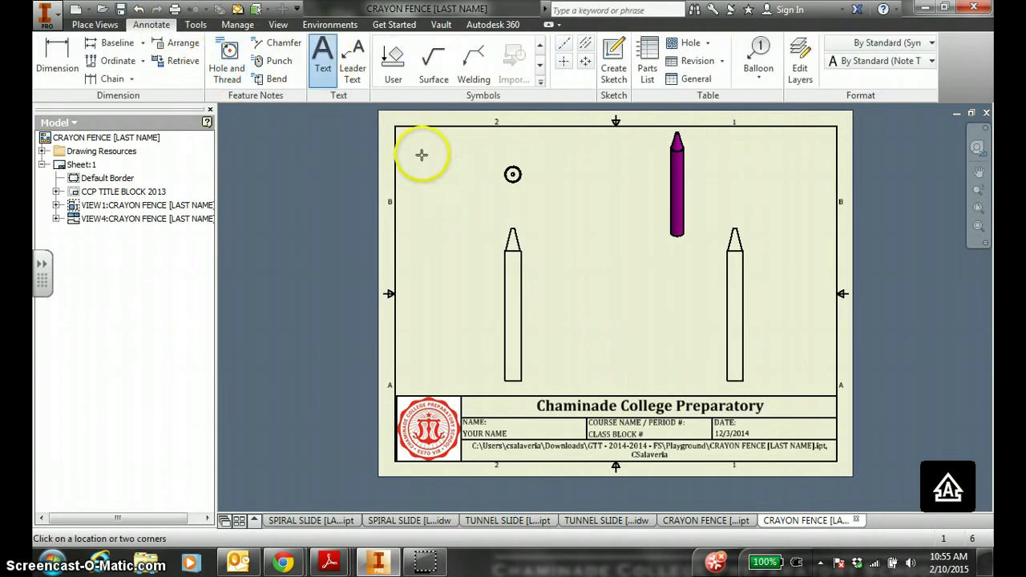
pyautogui.click(421, 156)
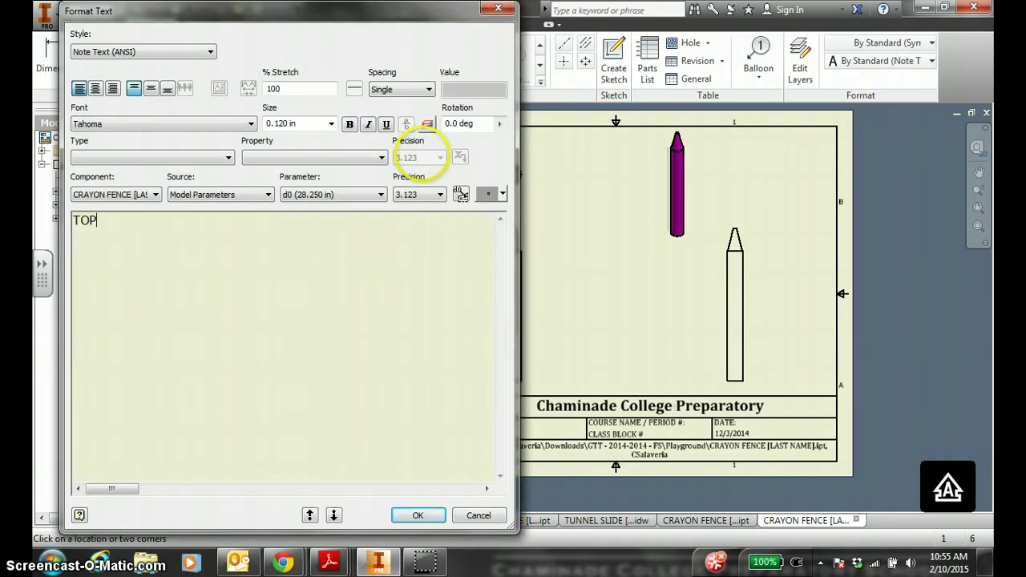
pyautogui.click(418, 515)
pyautogui.click(419, 253)
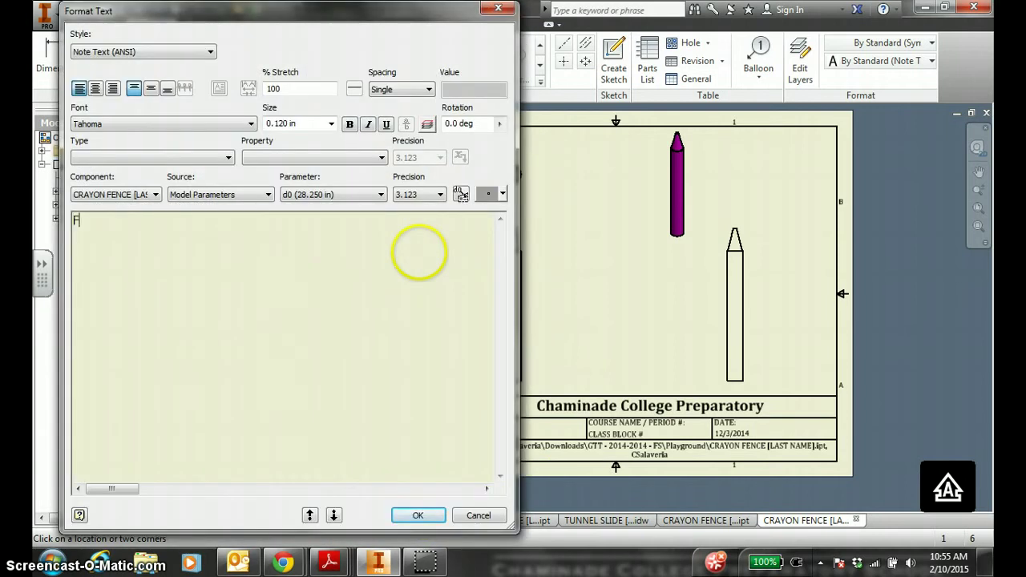
pyautogui.write('FRONT')
pyautogui.click(417, 516)
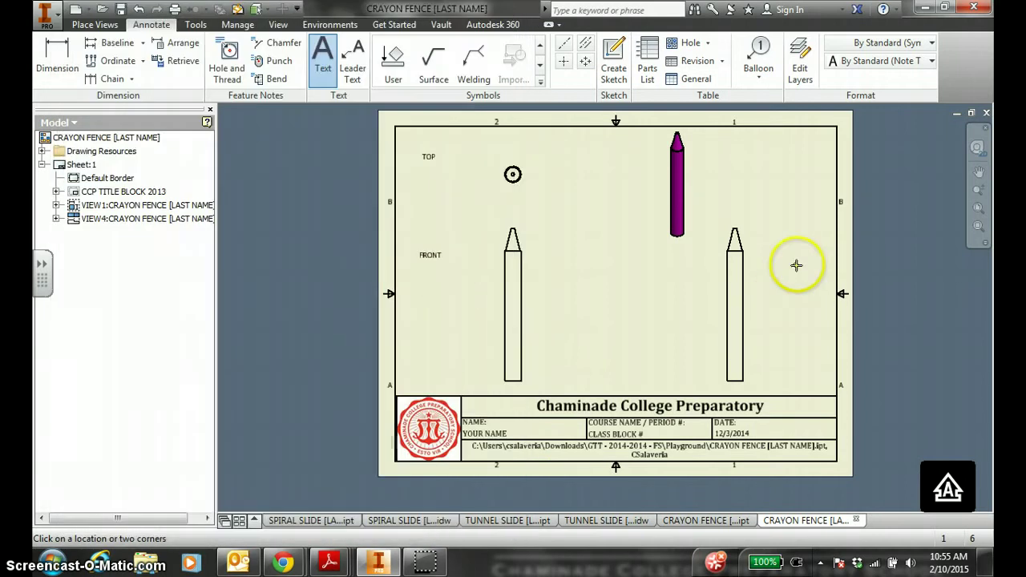
pyautogui.click(799, 267)
pyautogui.write('RIGHT')
pyautogui.click(413, 516)
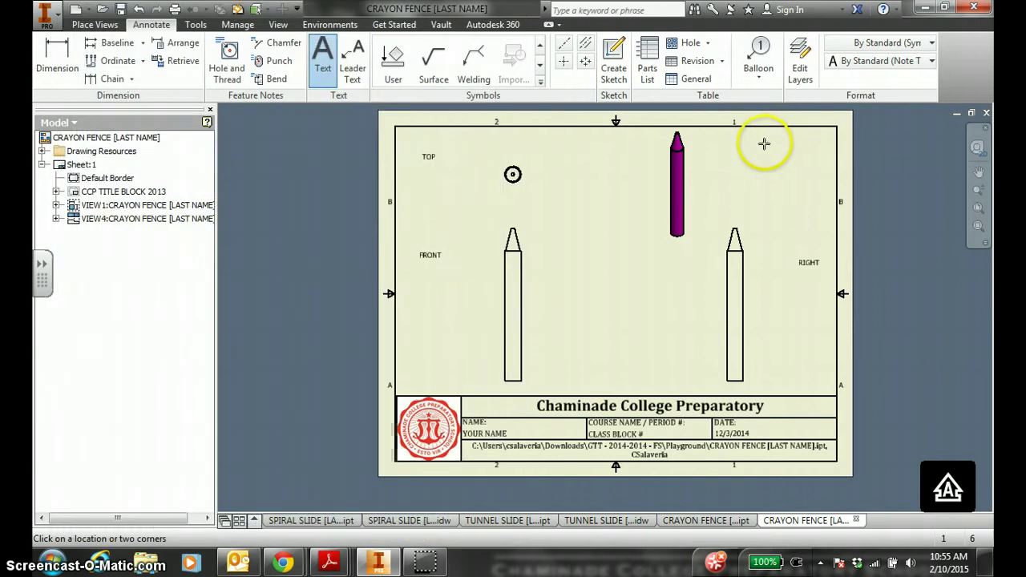
# - Add a multi-line note by the iso view reading ISO / 1:8 SCALE / MAGENTA
pyautogui.click(764, 144)
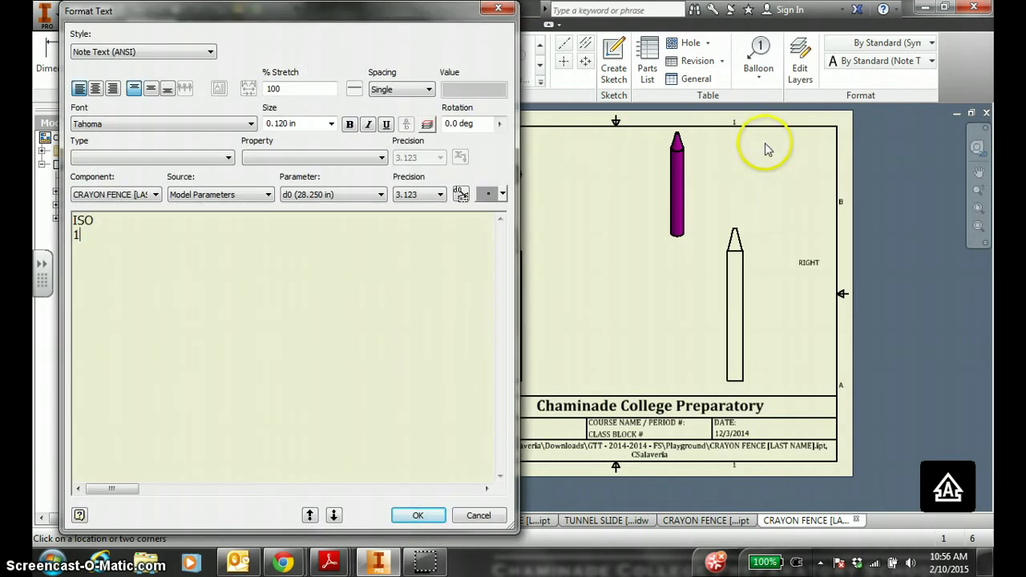
pyautogui.write('ISO')
pyautogui.press('Return')
pyautogui.write('1/8')
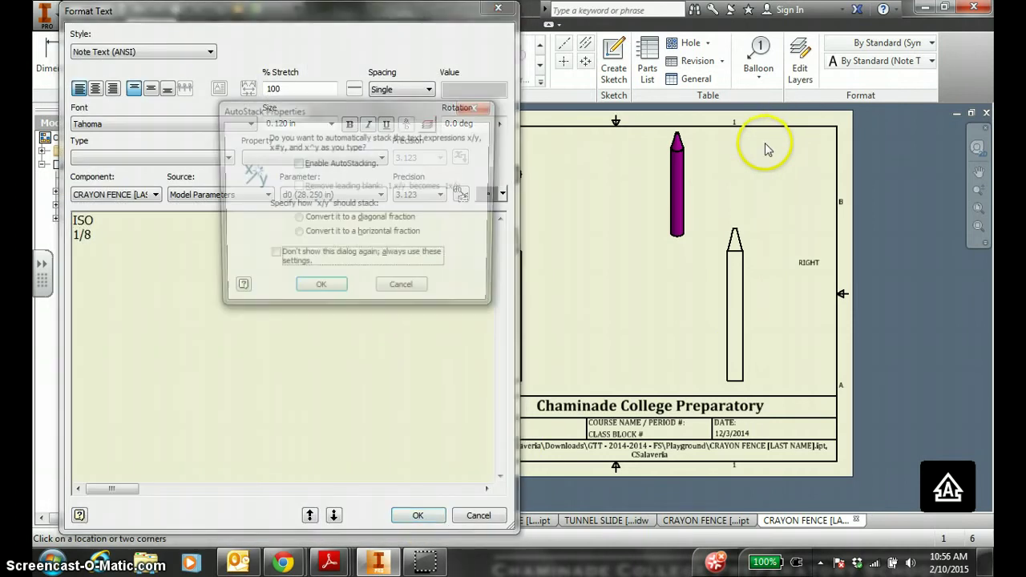
pyautogui.press('Escape')
pyautogui.press('BackSpace')
pyautogui.press('BackSpace')
pyautogui.write(':8 SCALE')
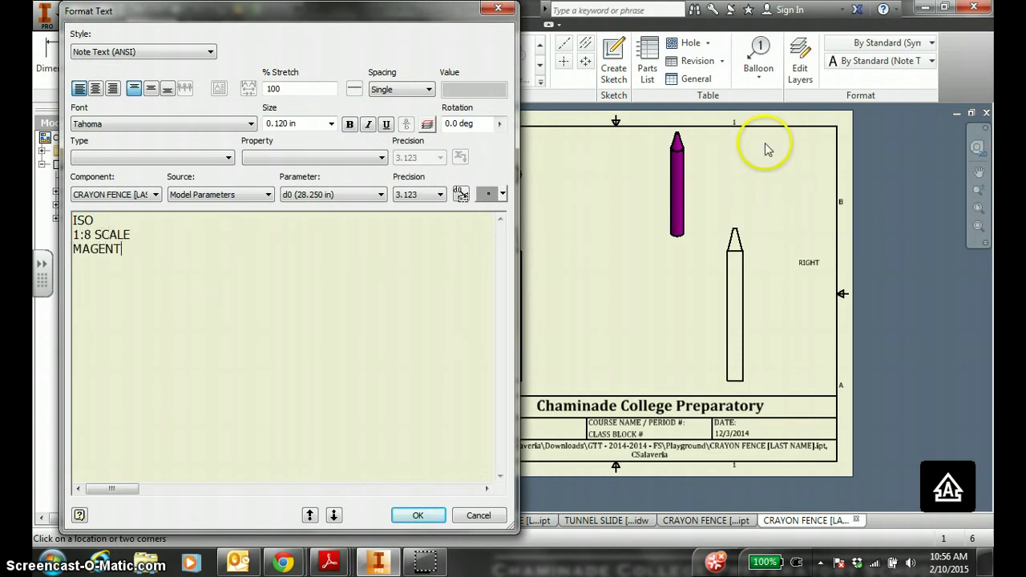
pyautogui.click(418, 514)
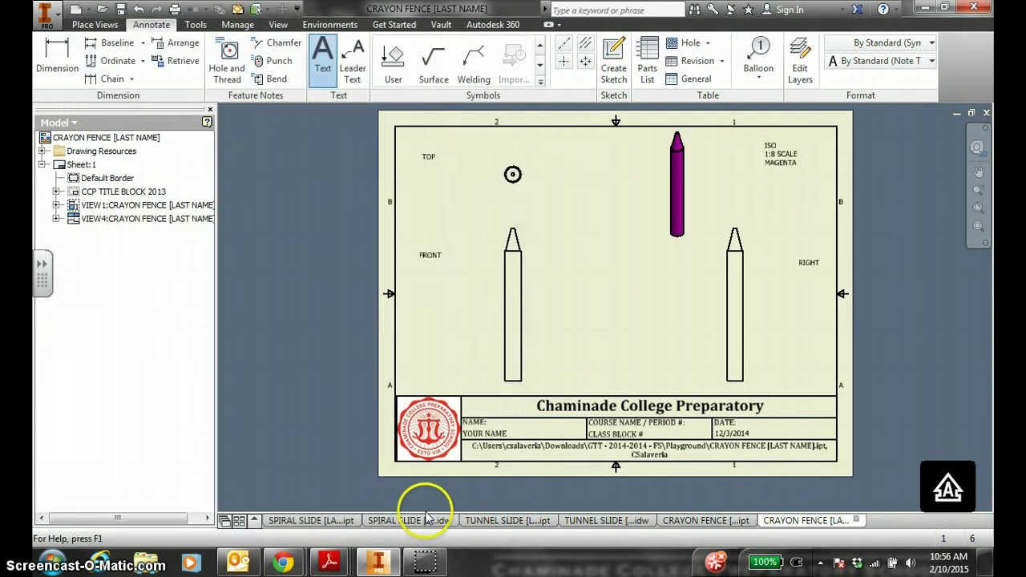
# - Dimension the top view's circles with Ø3.00, Ø2.70 and Ø.60 diameters
pyautogui.press('Escape')
pyautogui.scroll(-4, 513, 190)
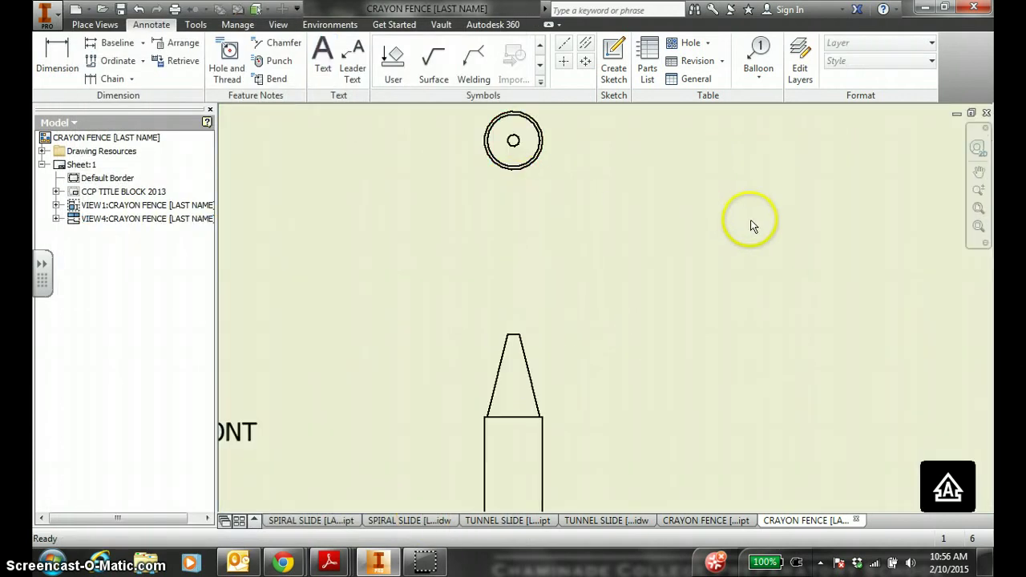
pyautogui.scroll(-3, 681, 222)
pyautogui.moveTo(630, 195); pyautogui.dragTo(642, 310, button='middle')
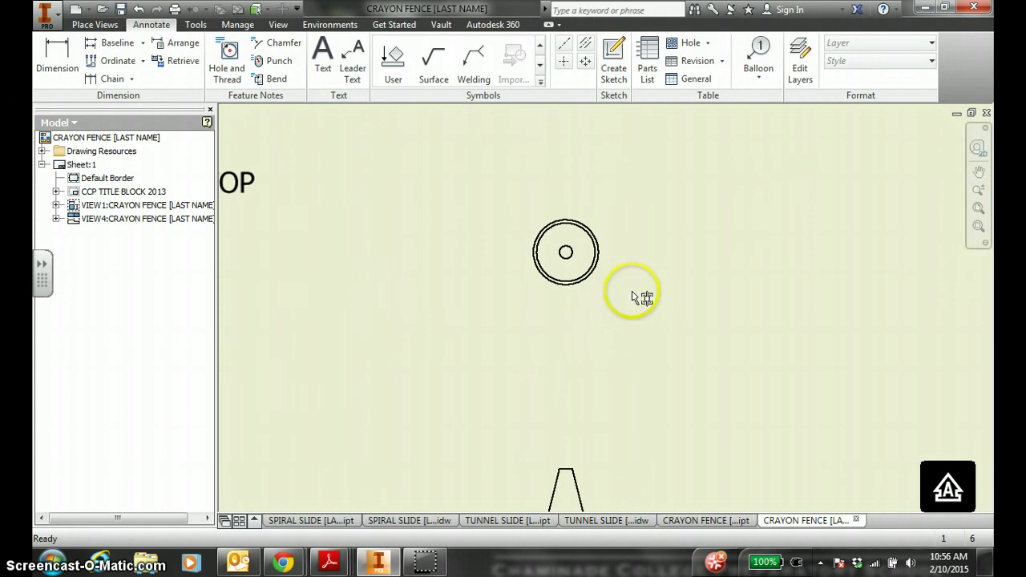
pyautogui.click(57, 57)
pyautogui.click(554, 175)
pyautogui.click(622, 153)
pyautogui.click(563, 236)
pyautogui.click(643, 352)
pyautogui.click(497, 227)
pyautogui.click(400, 305)
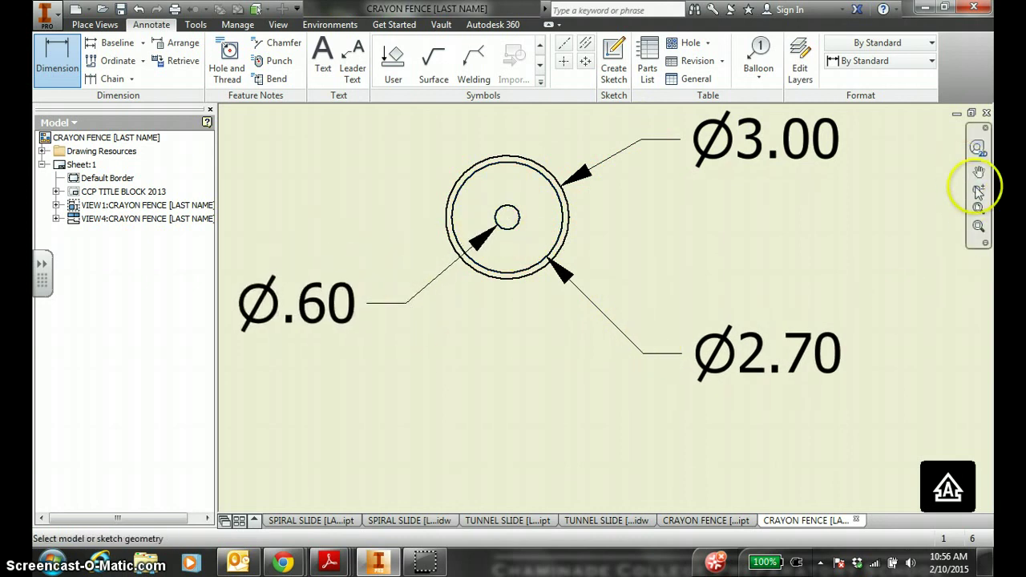
# - Add the 28.25 overall height and 24.00 body height dimensions on the front view
pyautogui.click(979, 208)
pyautogui.scroll(3, 521, 323)
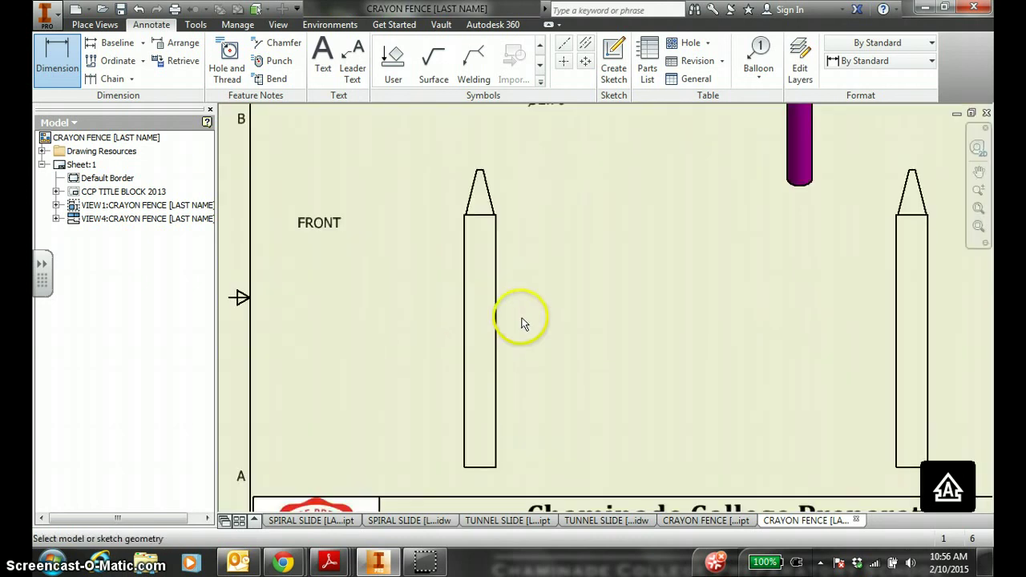
pyautogui.click(482, 171)
pyautogui.click(497, 467)
pyautogui.click(618, 400)
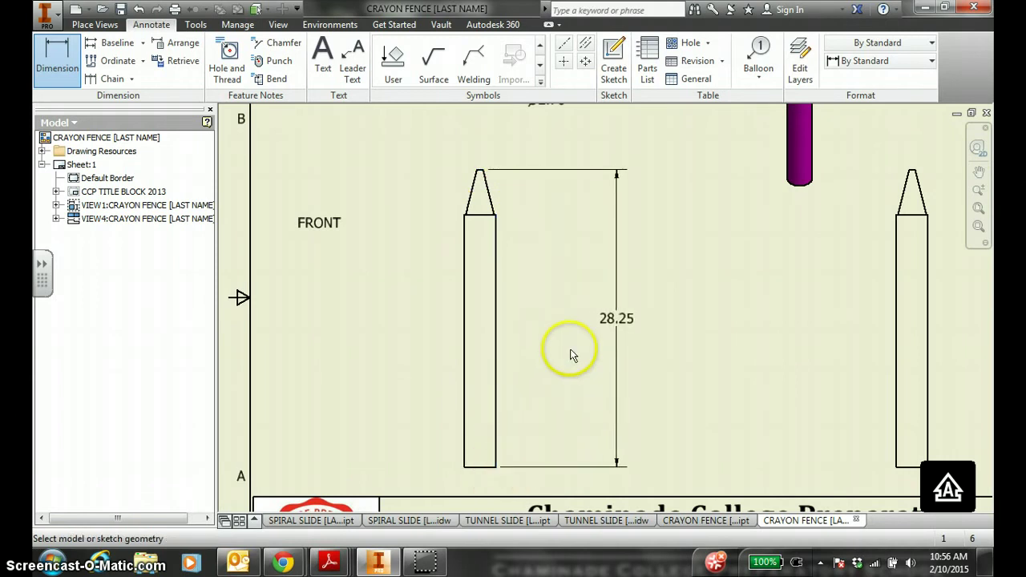
pyautogui.click(494, 249)
pyautogui.click(579, 287)
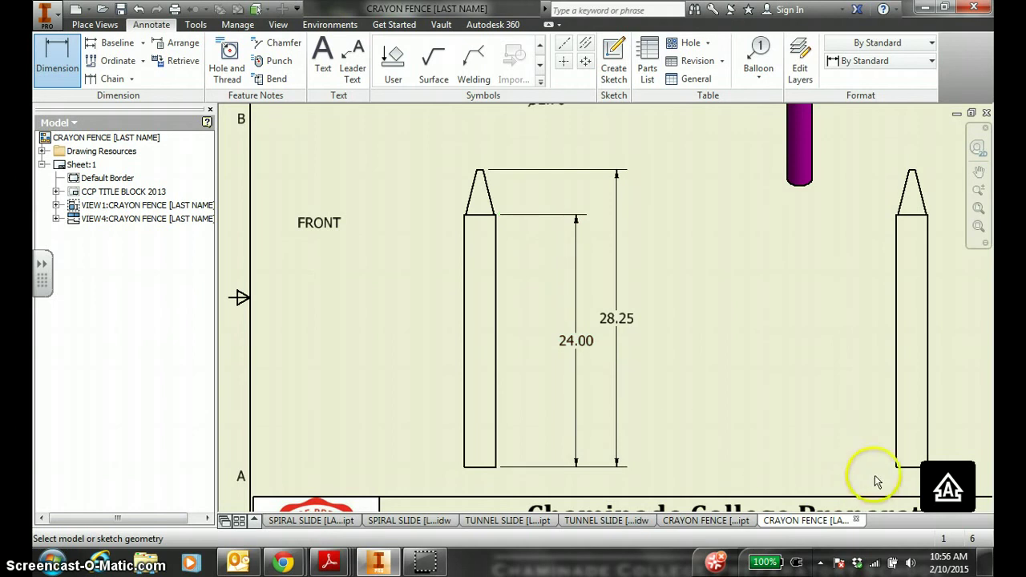
pyautogui.scroll(-5, 578, 406)
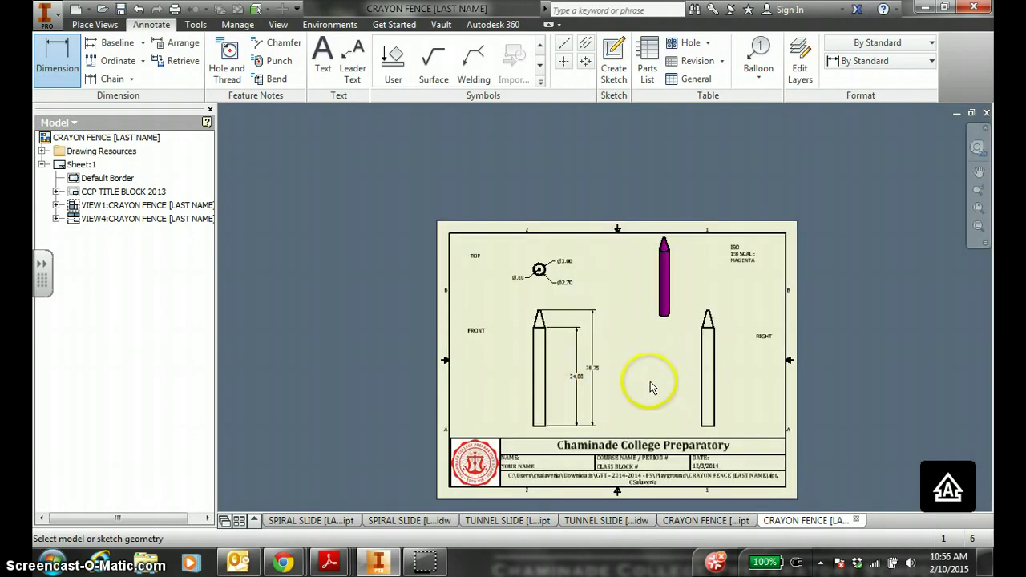
# - Save the crayon fence drawing to the Playground folder as an .idw file
pyautogui.click(121, 10)
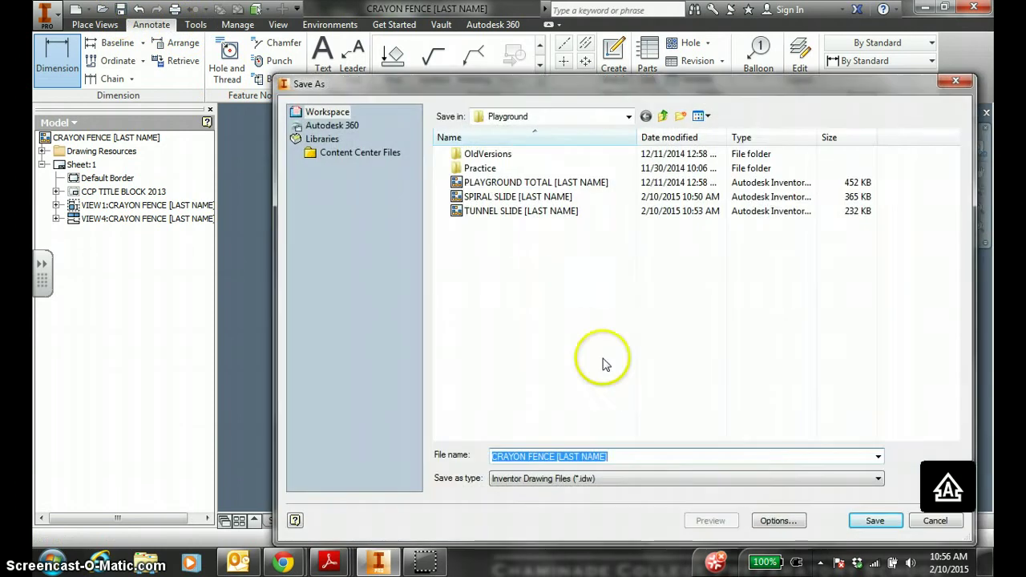
pyautogui.click(873, 521)
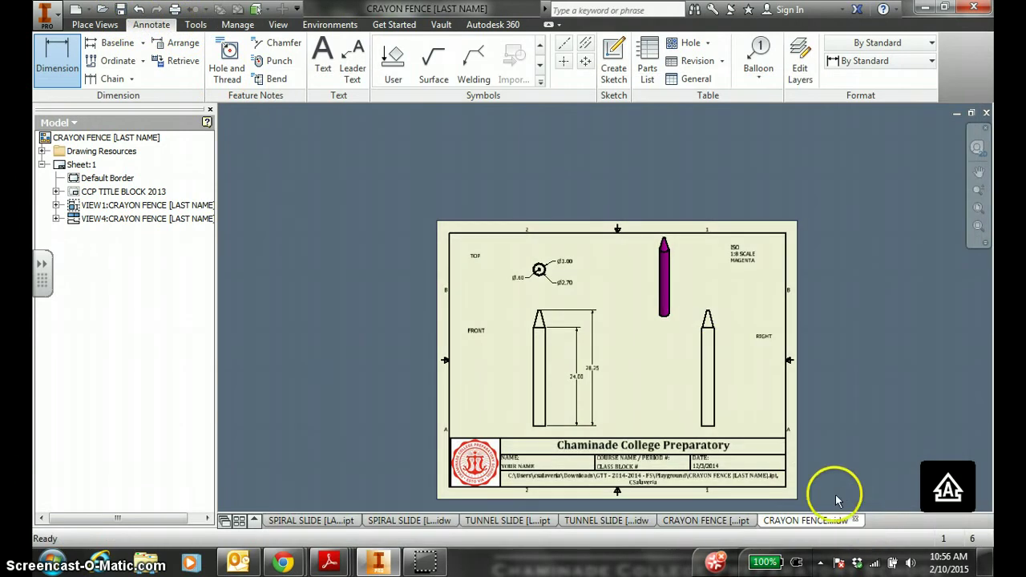
pyautogui.click(979, 208)
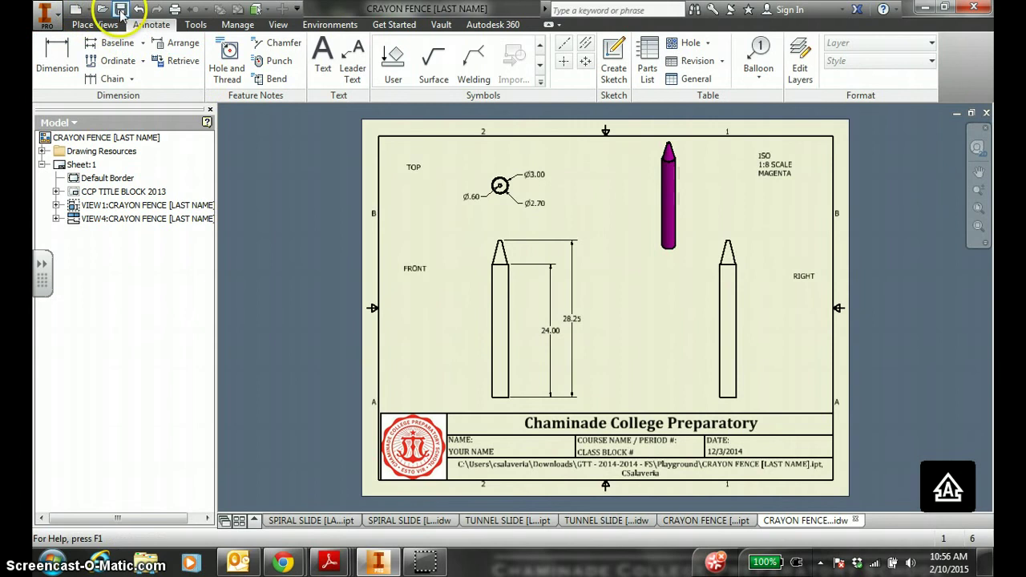
# - Export the crayon drawing to PDF, saving it in the Playground folder
pyautogui.click(45, 22)
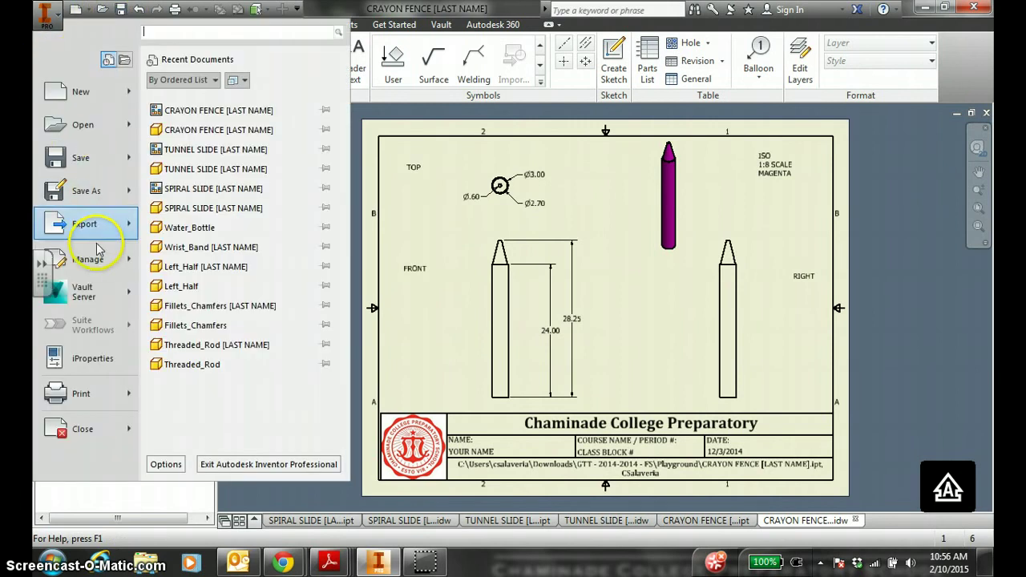
pyautogui.moveTo(83, 227)
pyautogui.click(184, 143)
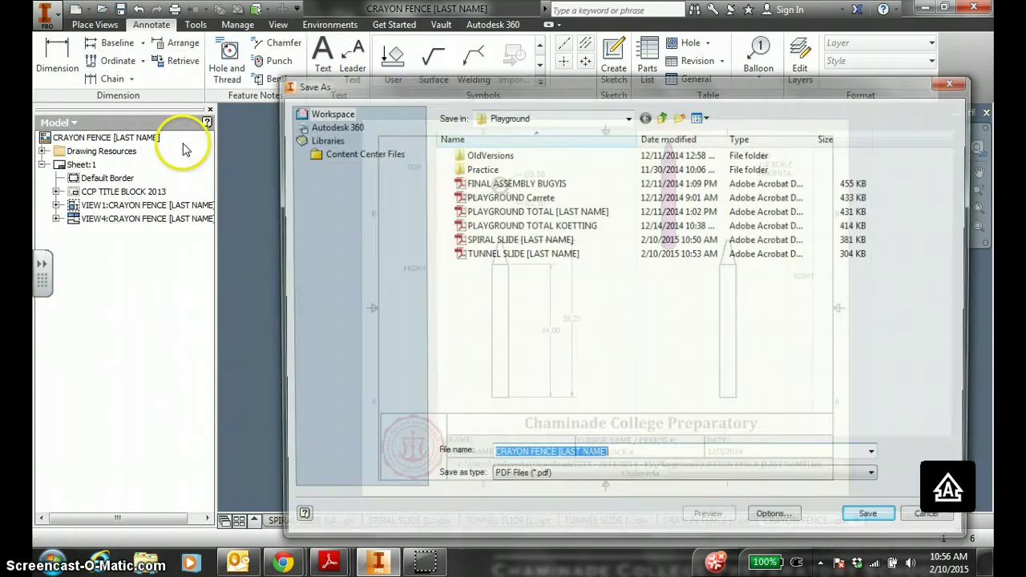
pyautogui.click(874, 521)
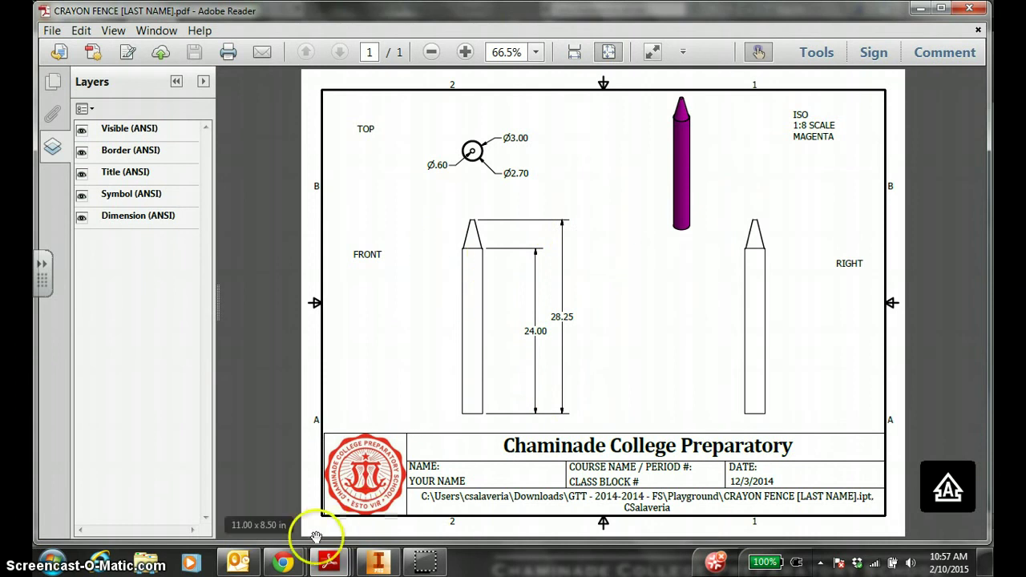
# - Open the VERT LADDER 1 part file
pyautogui.click(375, 561)
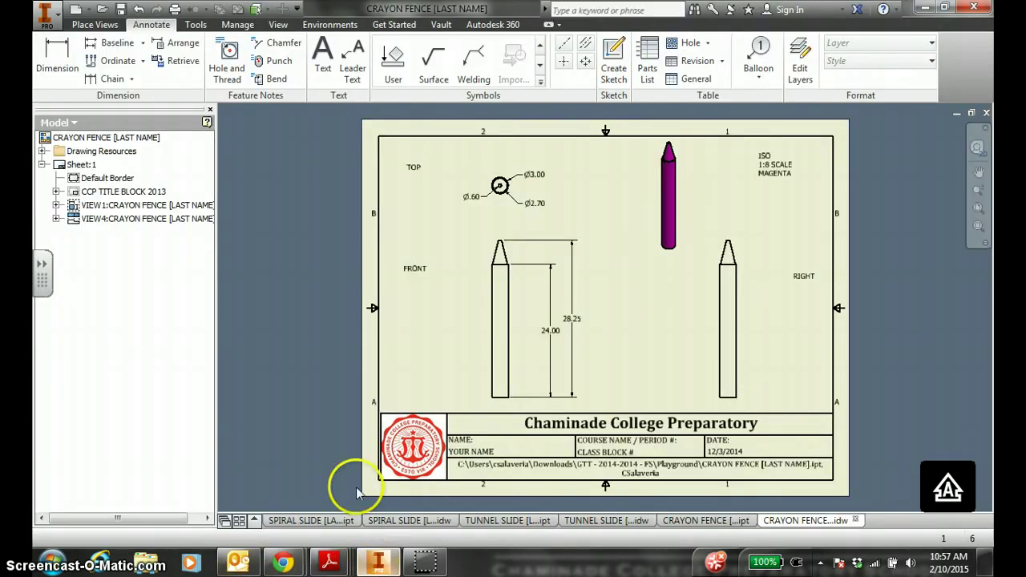
pyautogui.click(102, 9)
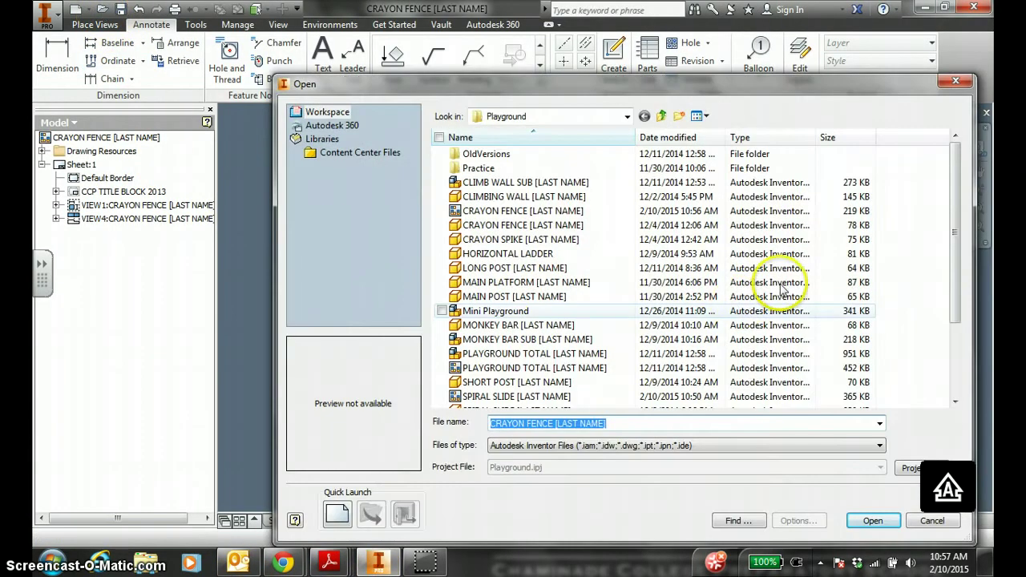
pyautogui.moveTo(953, 218); pyautogui.dragTo(1019, 286)
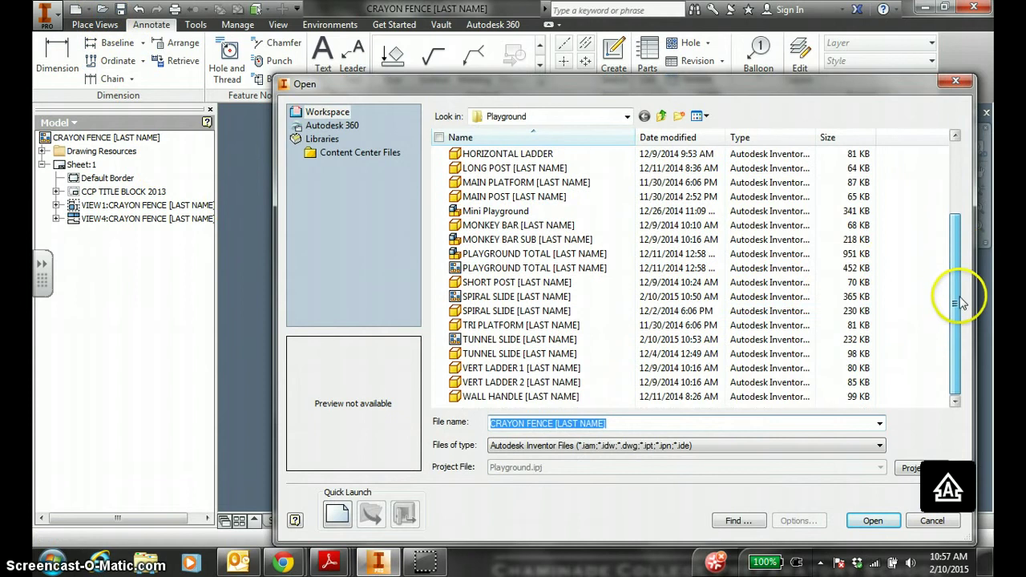
pyautogui.click(616, 375)
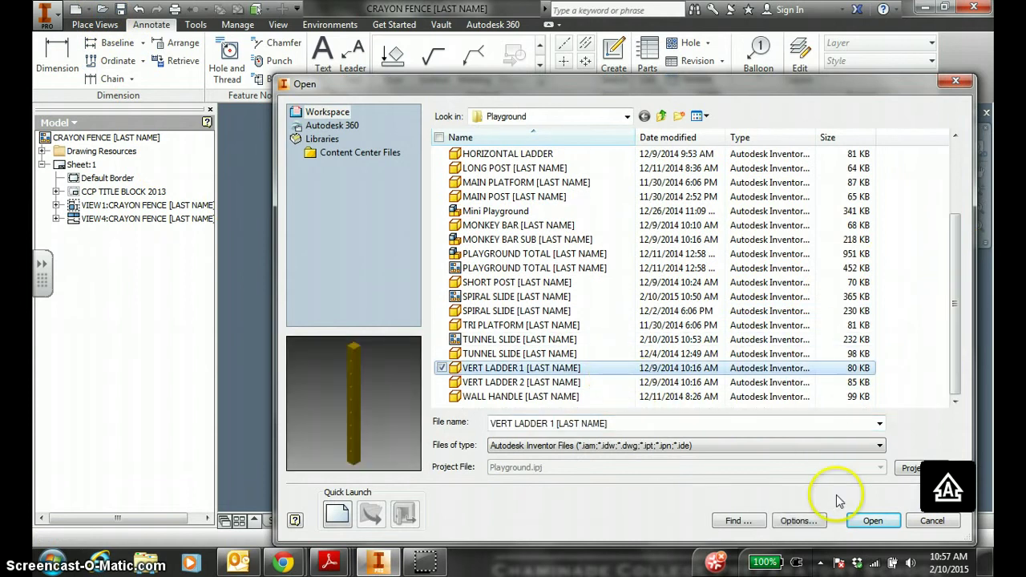
pyautogui.click(872, 522)
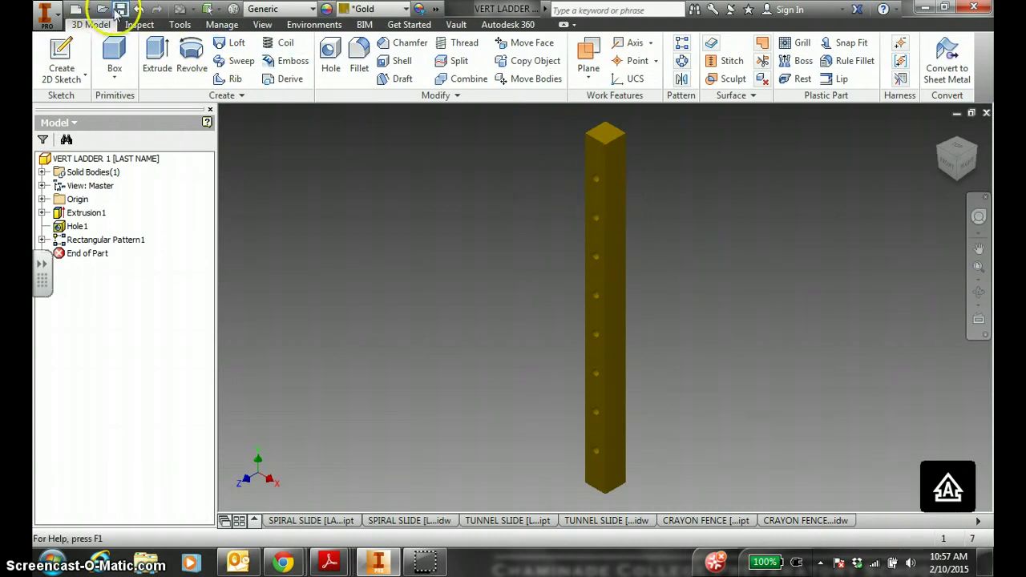
# - Start a new drawing from the CCP TITLE BLOCK template, entering YOUR NAME and CLASS BLOCK #
pyautogui.click(83, 10)
pyautogui.doubleClick(305, 377)
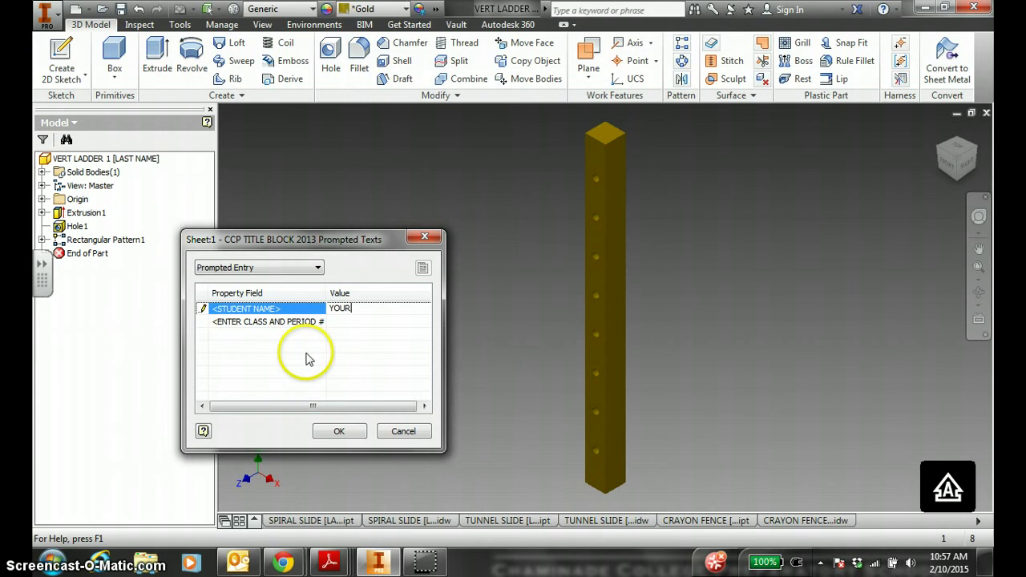
pyautogui.write('YOUR NAME')
pyautogui.press('Return')
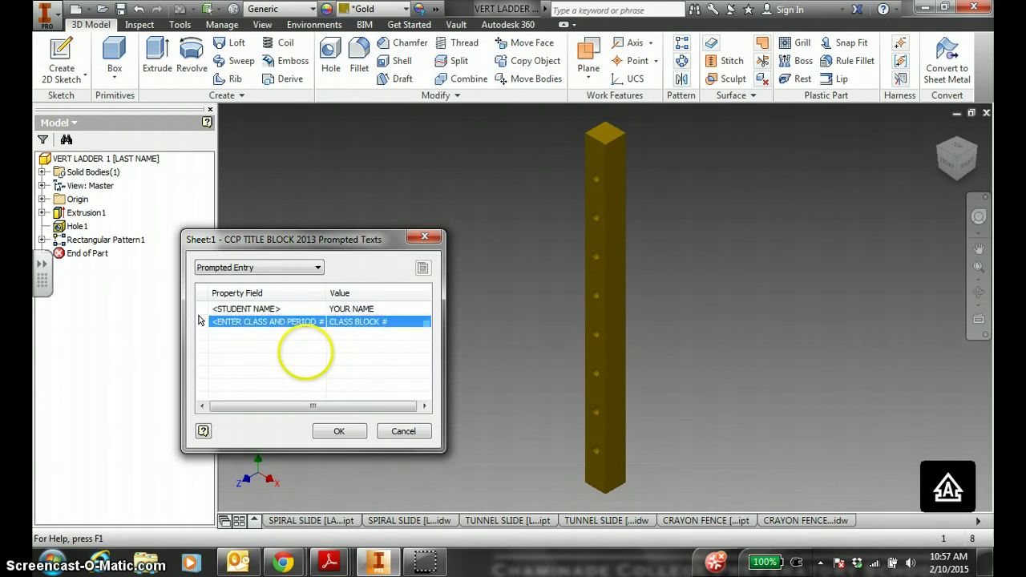
pyautogui.click(340, 432)
pyautogui.click(495, 326)
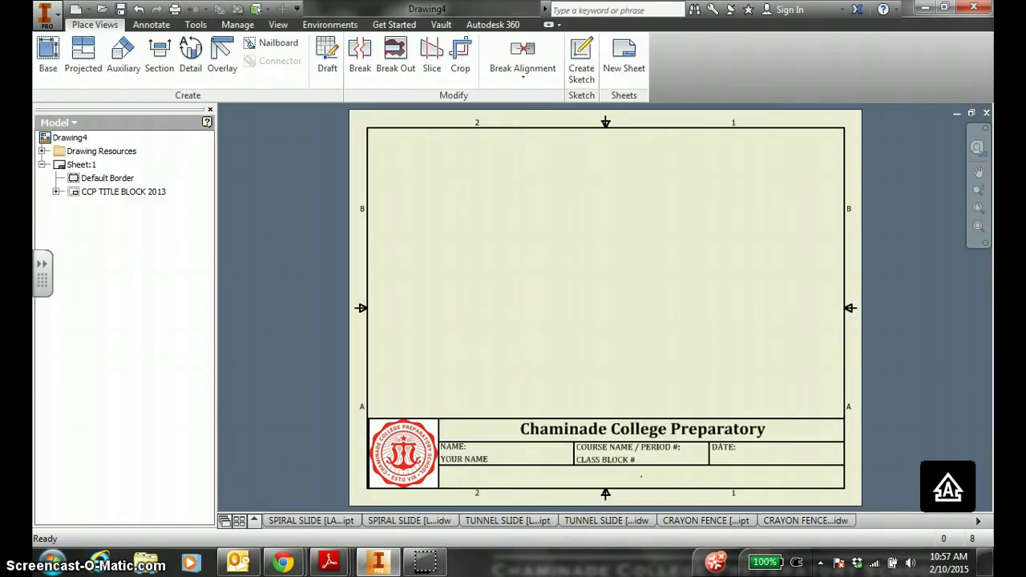
# - Place the ladder's front base view plus projected top, right and isometric views
pyautogui.click(48, 54)
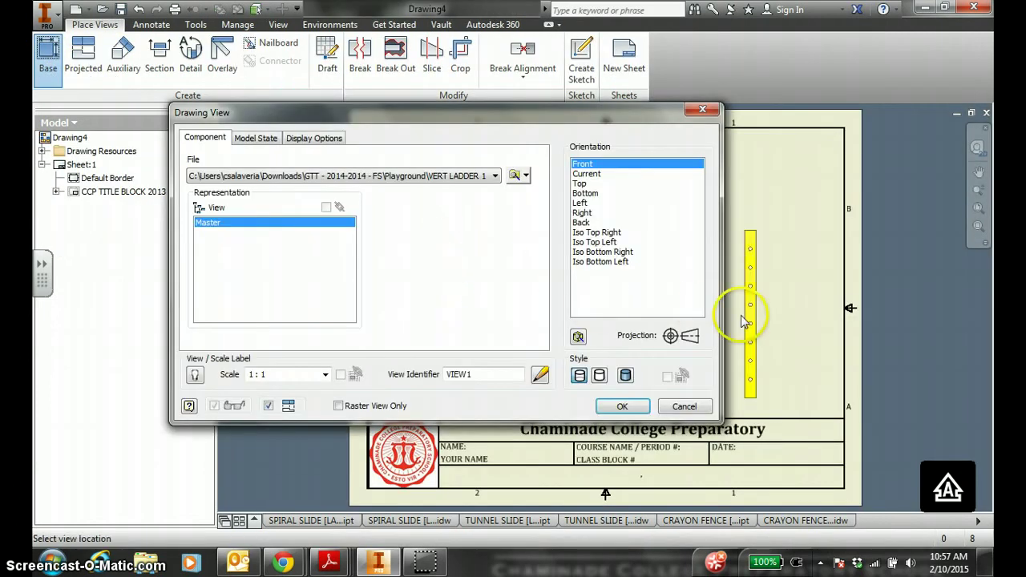
pyautogui.moveTo(593, 118); pyautogui.dragTo(319, 124)
pyautogui.click(493, 313)
pyautogui.click(741, 330)
pyautogui.rightClick(665, 212)
pyautogui.click(717, 211)
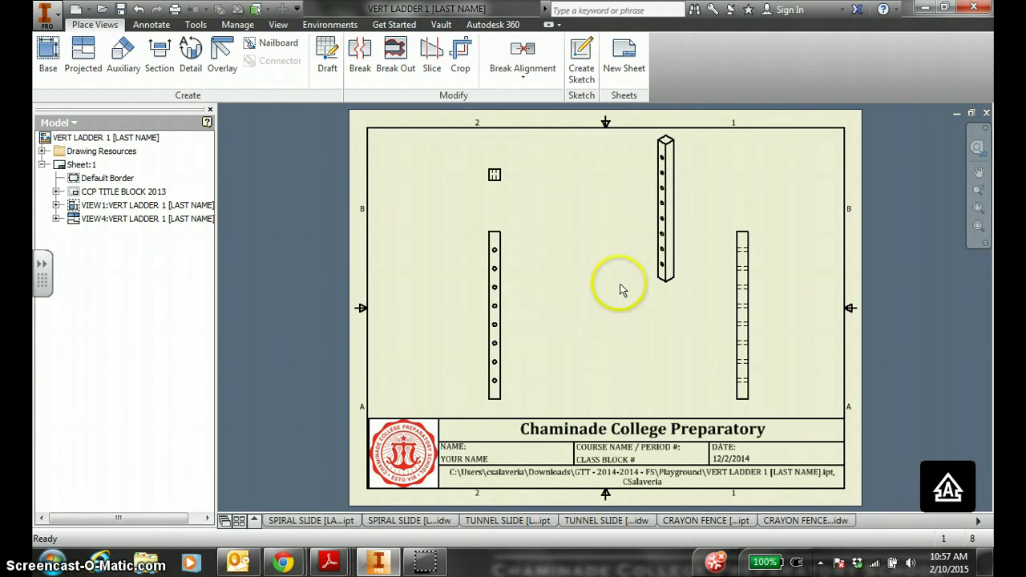
pyautogui.scroll(2, 618, 289)
pyautogui.scroll(-1, 607, 287)
# - Add TOP, FRONT and RIGHT labels and an ISO / 1:25 SCALE / GOLD note to the ladder views
pyautogui.click(152, 24)
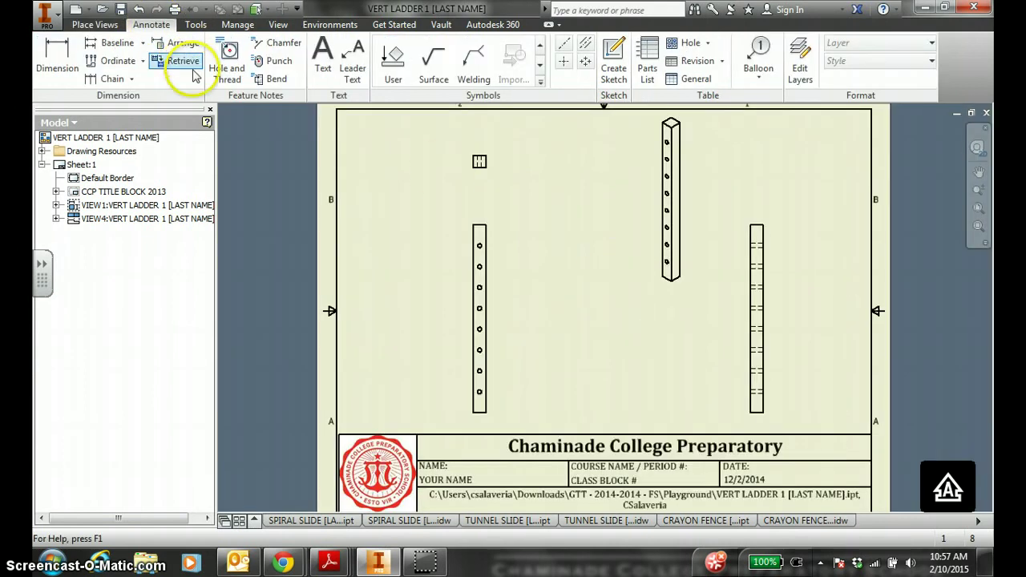
pyautogui.click(323, 54)
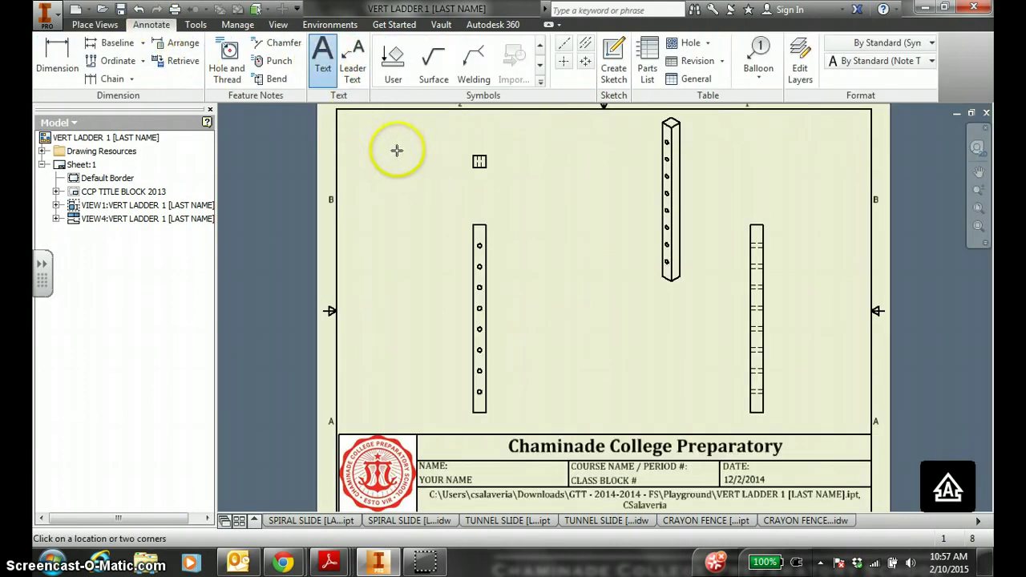
pyautogui.click(396, 149)
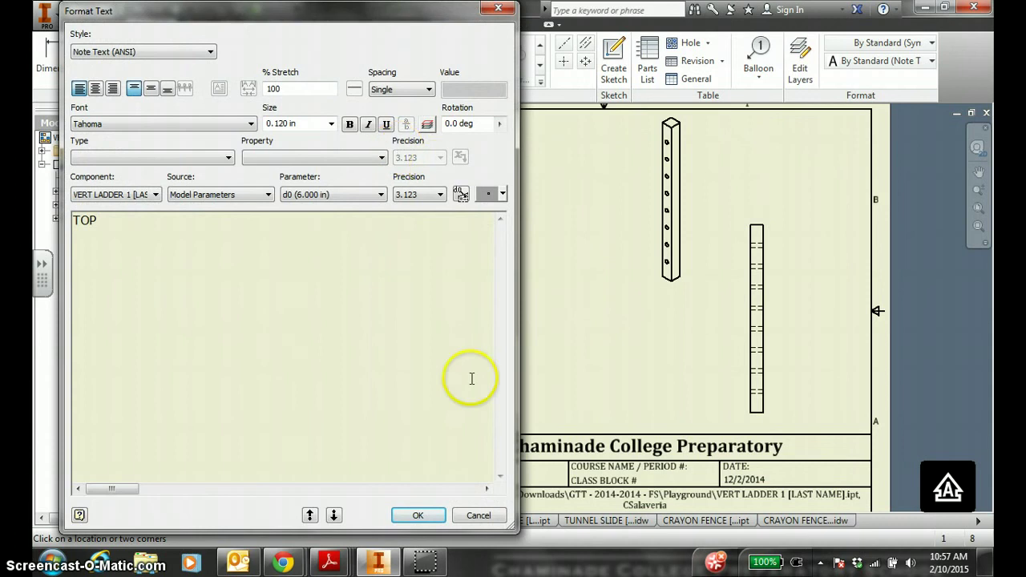
pyautogui.click(417, 515)
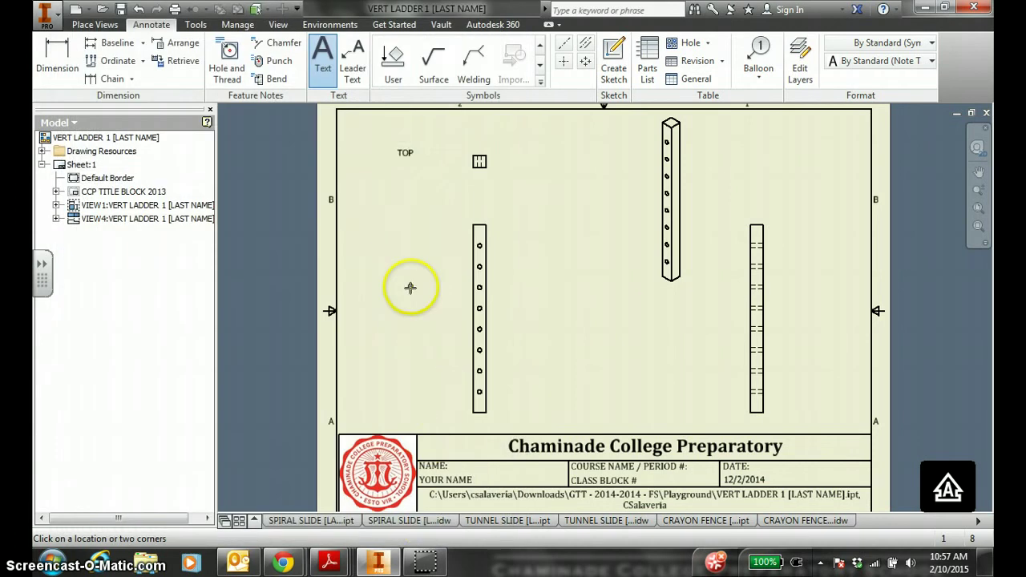
pyautogui.click(377, 228)
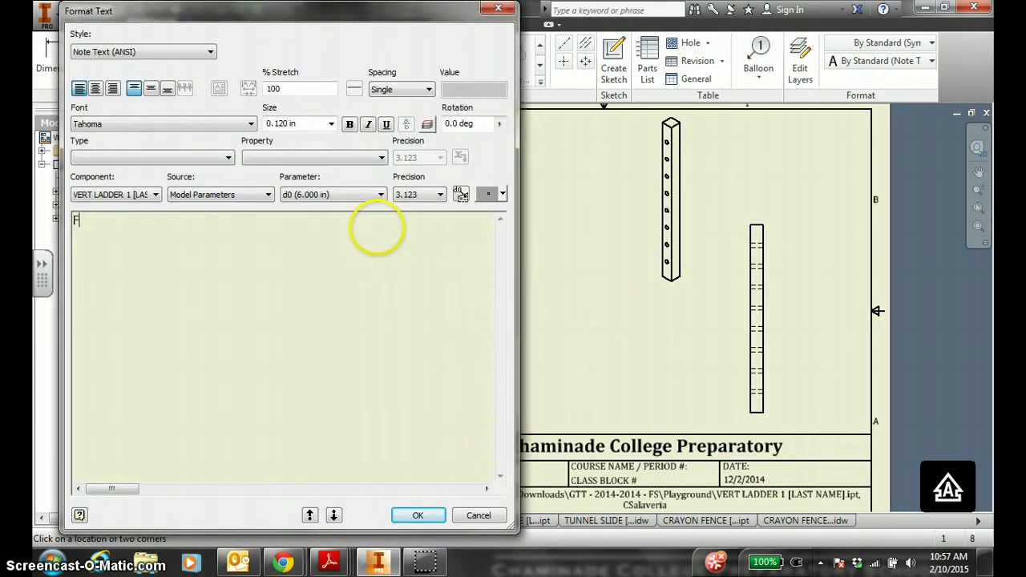
pyautogui.click(418, 517)
pyautogui.click(725, 129)
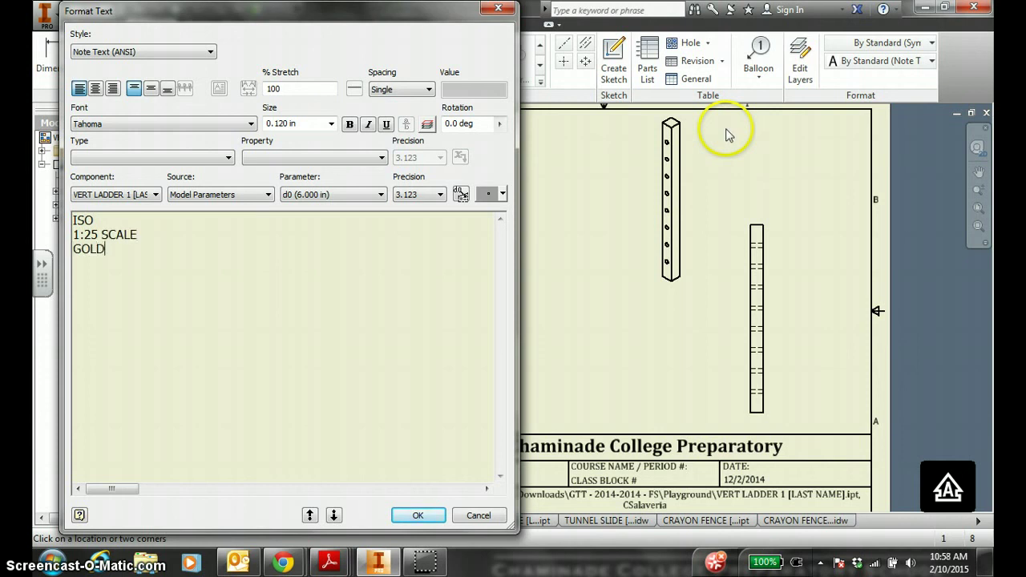
pyautogui.click(418, 515)
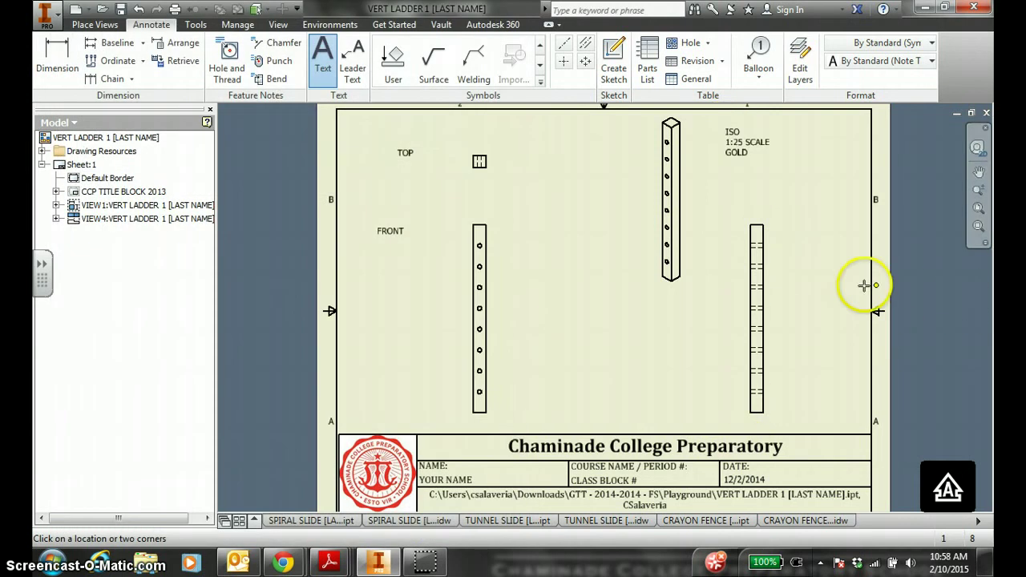
pyautogui.click(821, 270)
pyautogui.write('RIGHT')
pyautogui.click(418, 515)
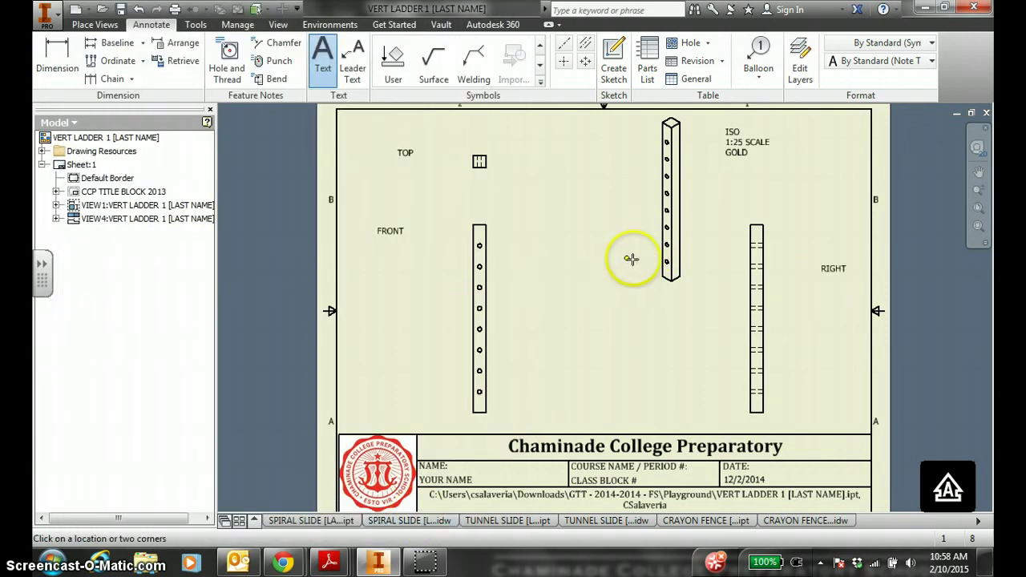
pyautogui.press('Escape')
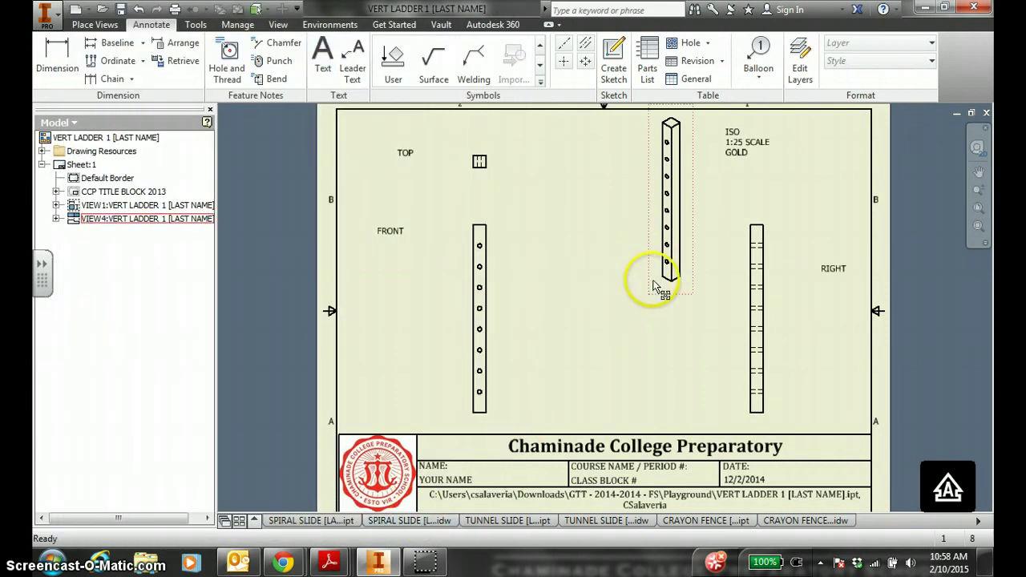
# - Switch the ladder's isometric view to Shaded display
pyautogui.rightClick(655, 287)
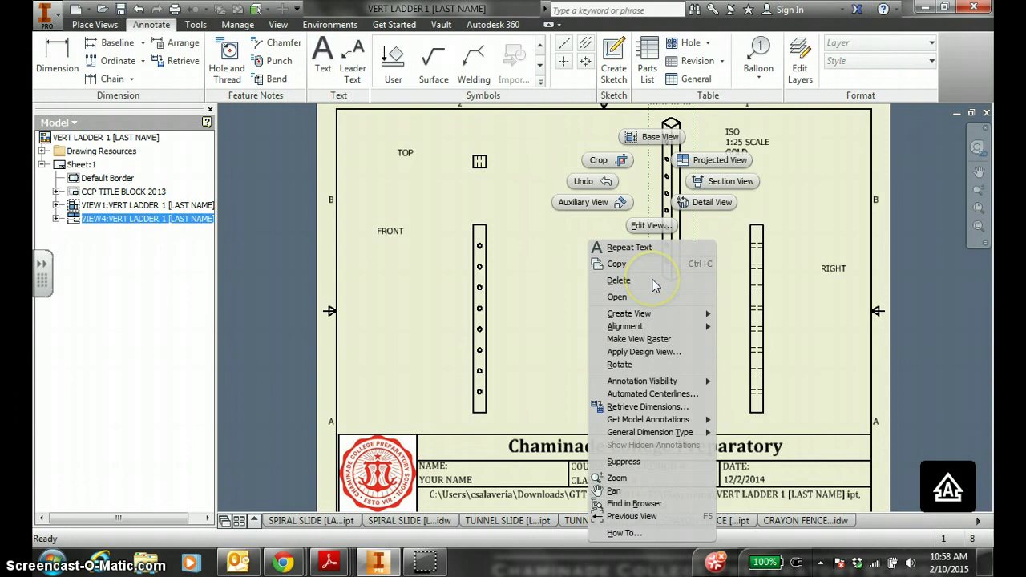
pyautogui.click(651, 225)
pyautogui.click(350, 380)
pyautogui.click(347, 411)
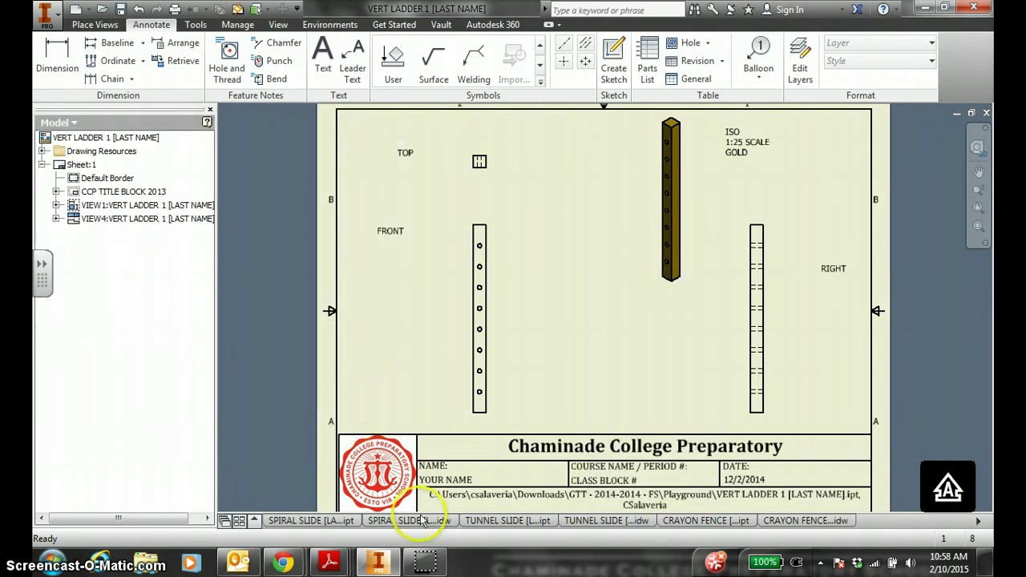
# - Put center marks on the top four holes of the ladder rail in the FRONT view
pyautogui.scroll(3, 525, 193)
pyautogui.moveTo(520, 300); pyautogui.dragTo(522, 172, button='middle')
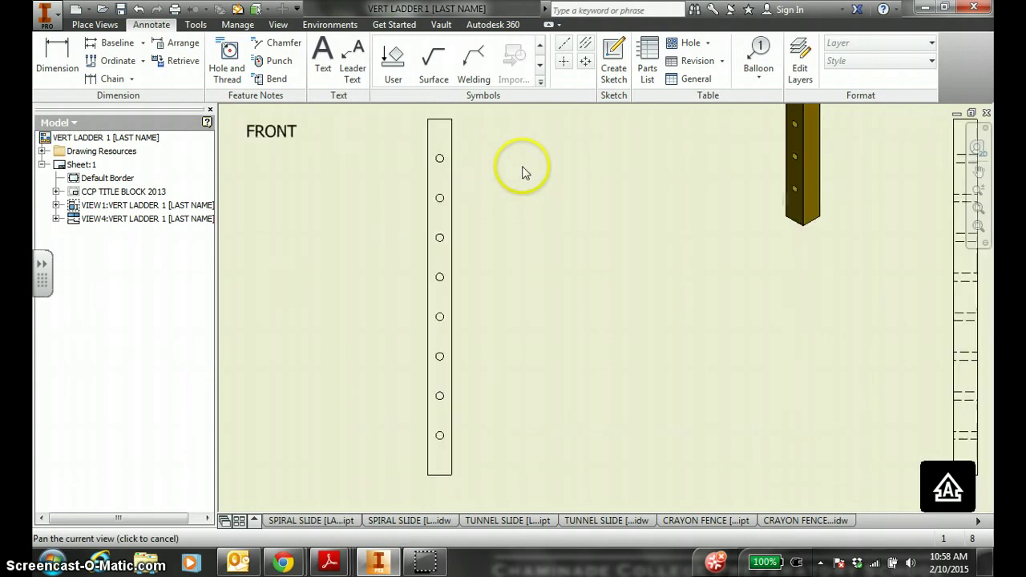
pyautogui.click(564, 63)
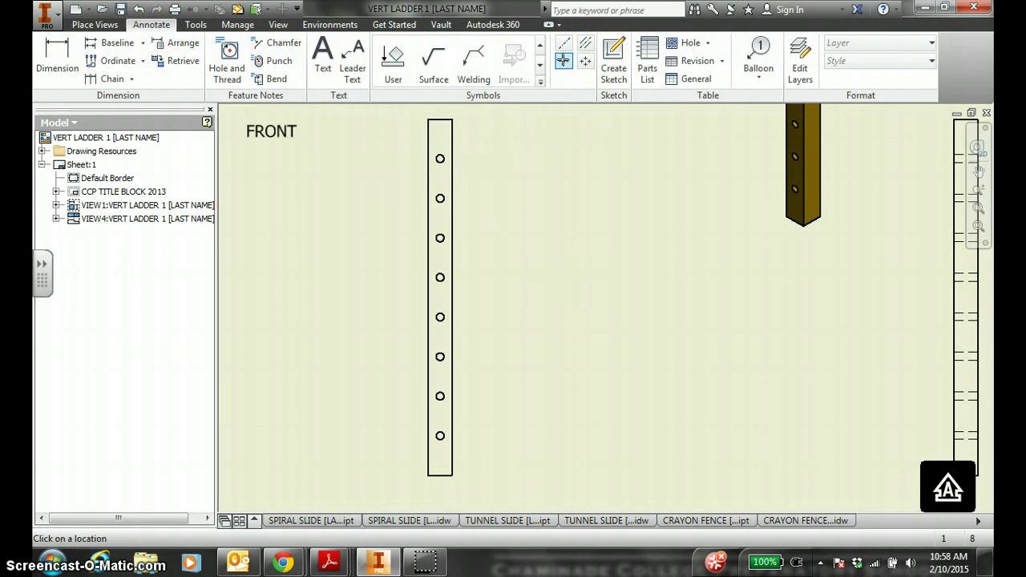
pyautogui.scroll(-3, 442, 157)
pyautogui.click(437, 160)
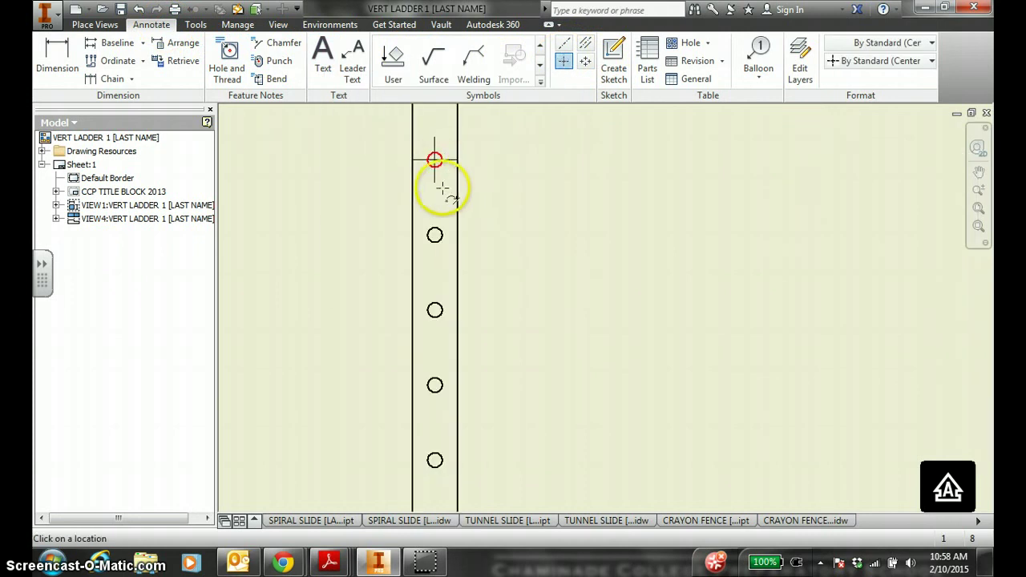
pyautogui.click(437, 234)
pyautogui.click(435, 311)
pyautogui.click(444, 382)
# - Center-mark the remaining lower holes of the FRONT view rail
pyautogui.scroll(4, 451, 385)
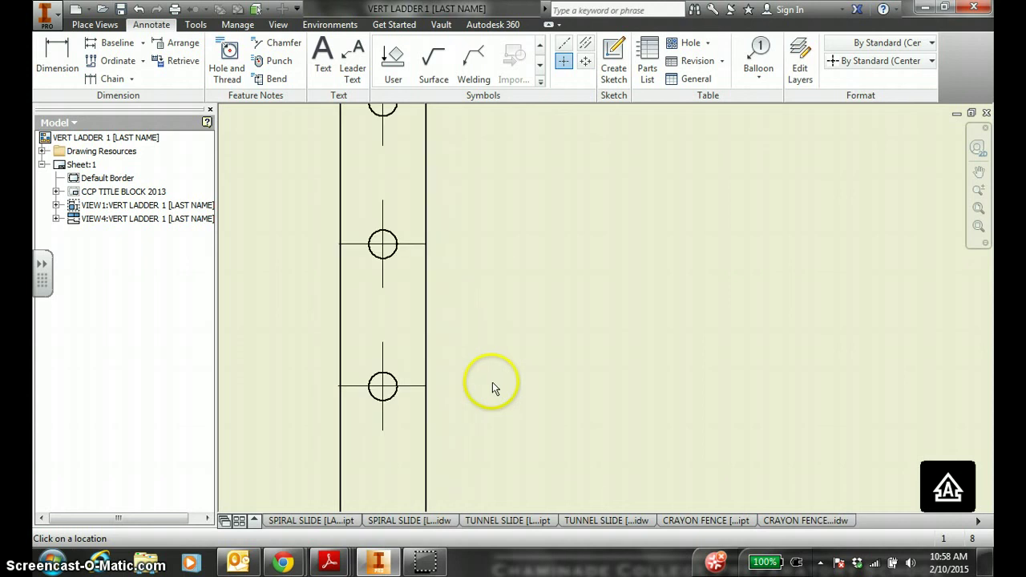
pyautogui.scroll(-4, 461, 445)
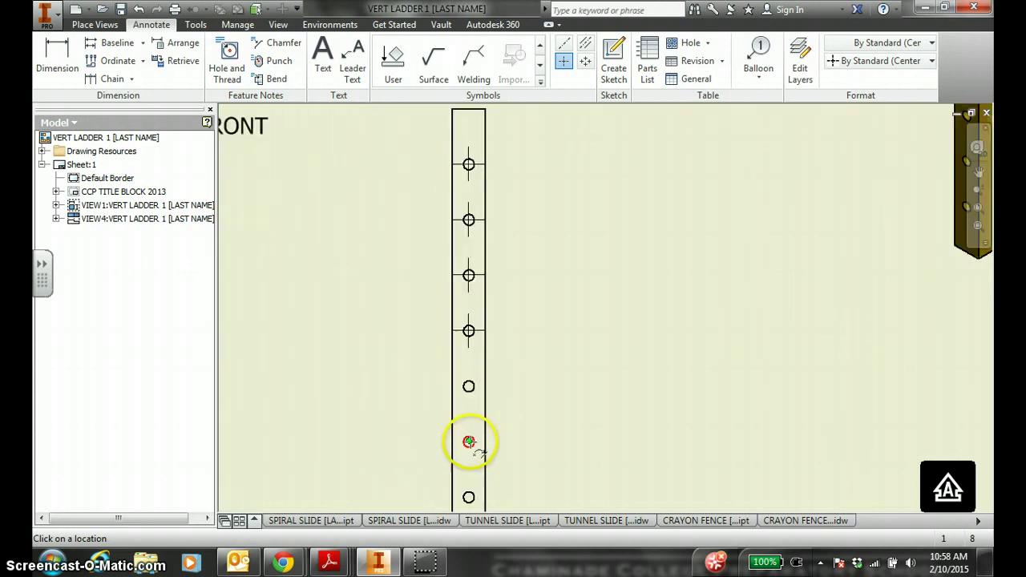
pyautogui.click(470, 335)
pyautogui.click(465, 437)
pyautogui.click(979, 172)
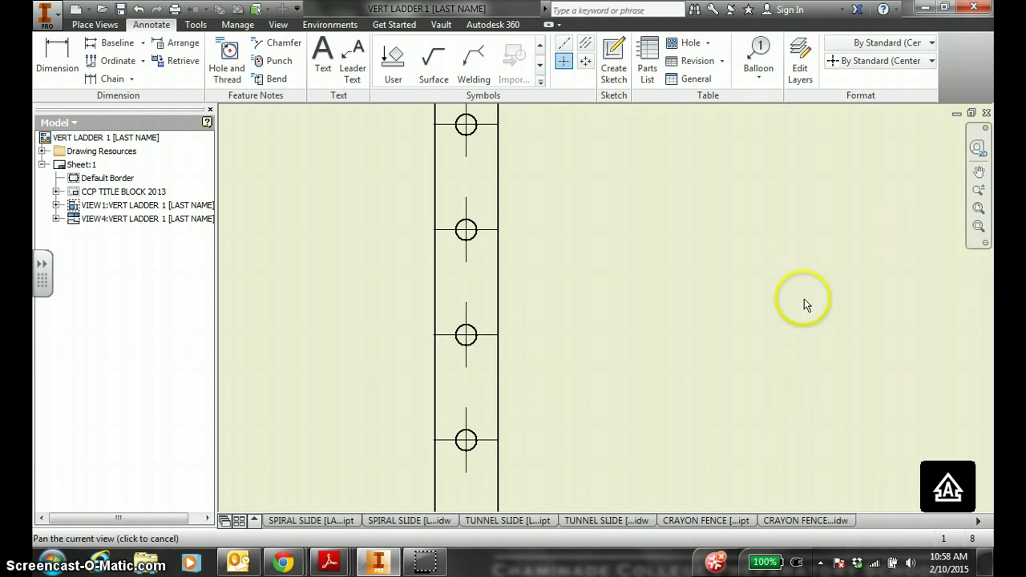
pyautogui.click(978, 207)
pyautogui.scroll(-5, 501, 365)
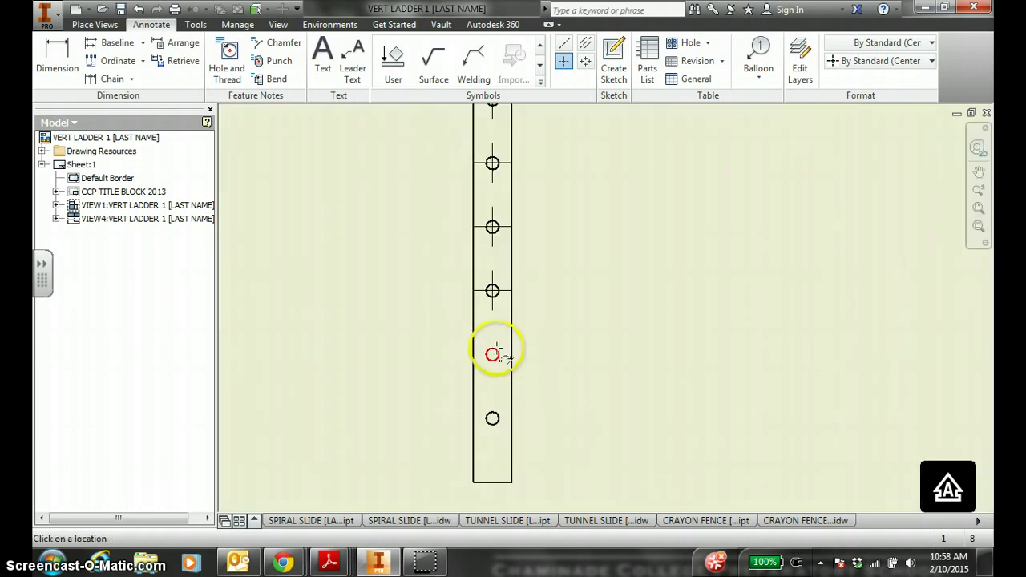
pyautogui.click(493, 352)
pyautogui.click(493, 418)
pyautogui.scroll(5, 666, 368)
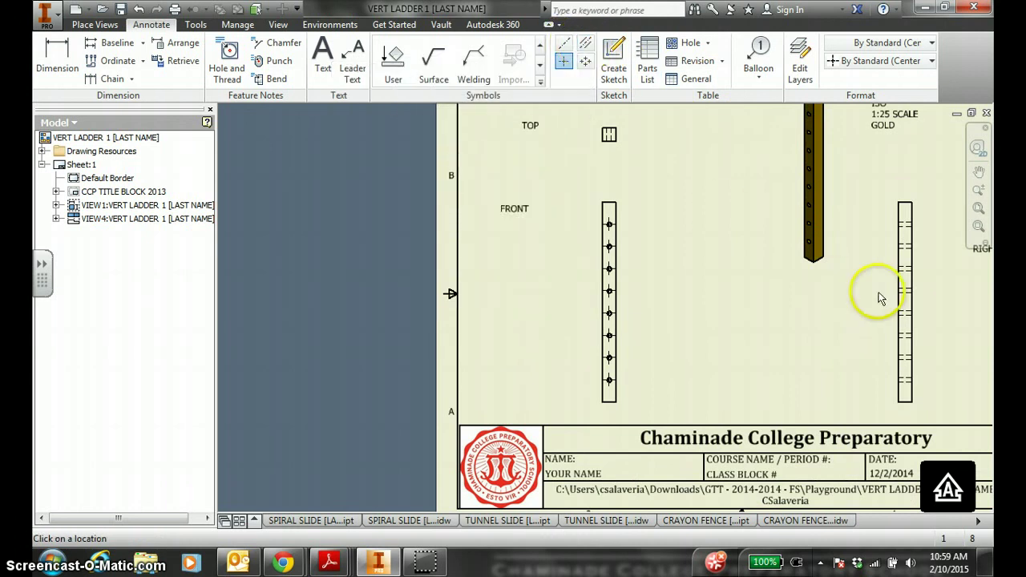
# - Add centerlines across the RIGHT view rail at the upper hole positions
pyautogui.scroll(5, 901, 239)
pyautogui.scroll(-3, 901, 239)
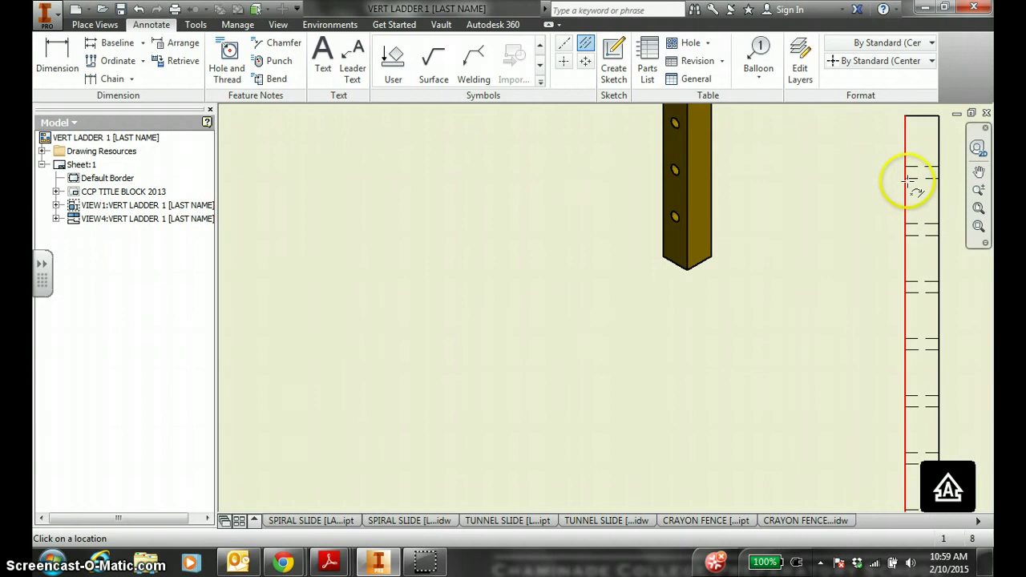
pyautogui.click(913, 167)
pyautogui.click(915, 225)
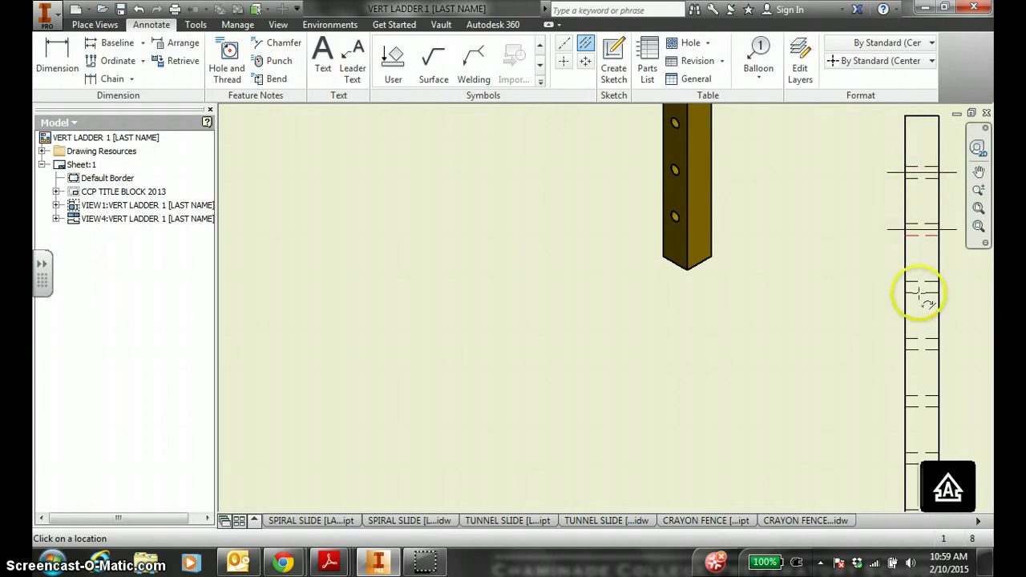
pyautogui.click(915, 350)
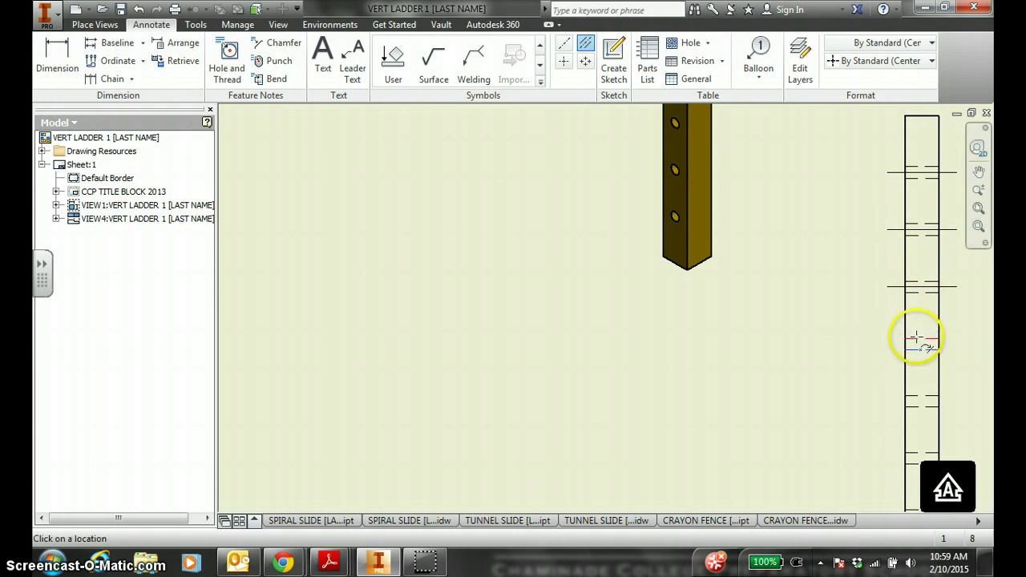
# - Add centerlines at the remaining lower hole positions of the RIGHT view rail
pyautogui.click(978, 208)
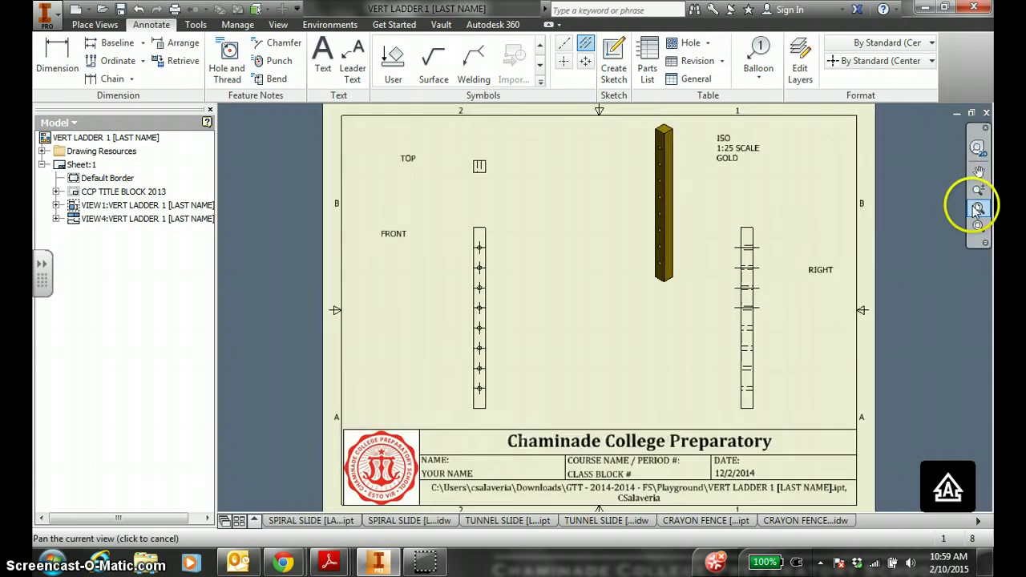
pyautogui.scroll(4, 727, 343)
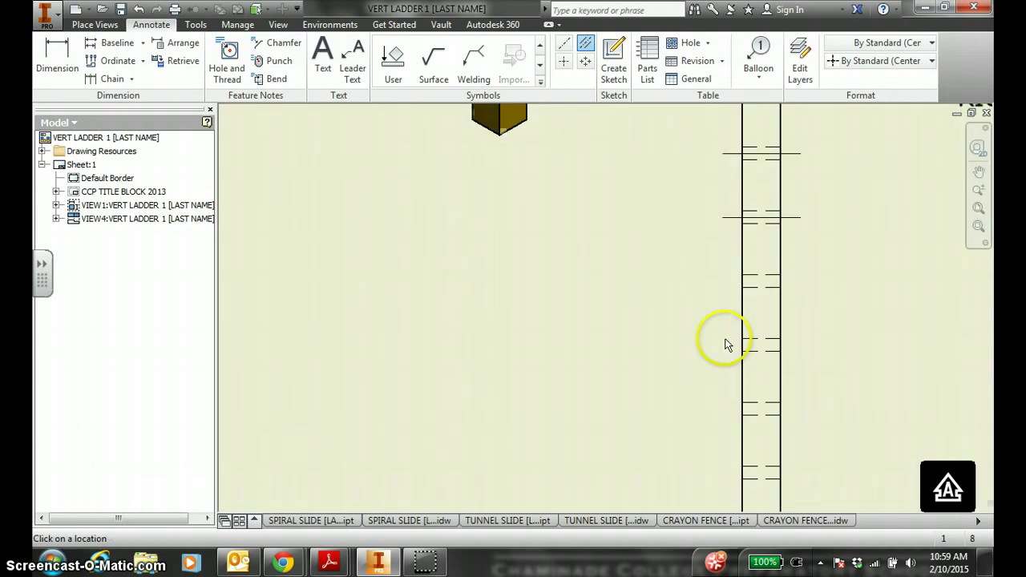
pyautogui.click(753, 276)
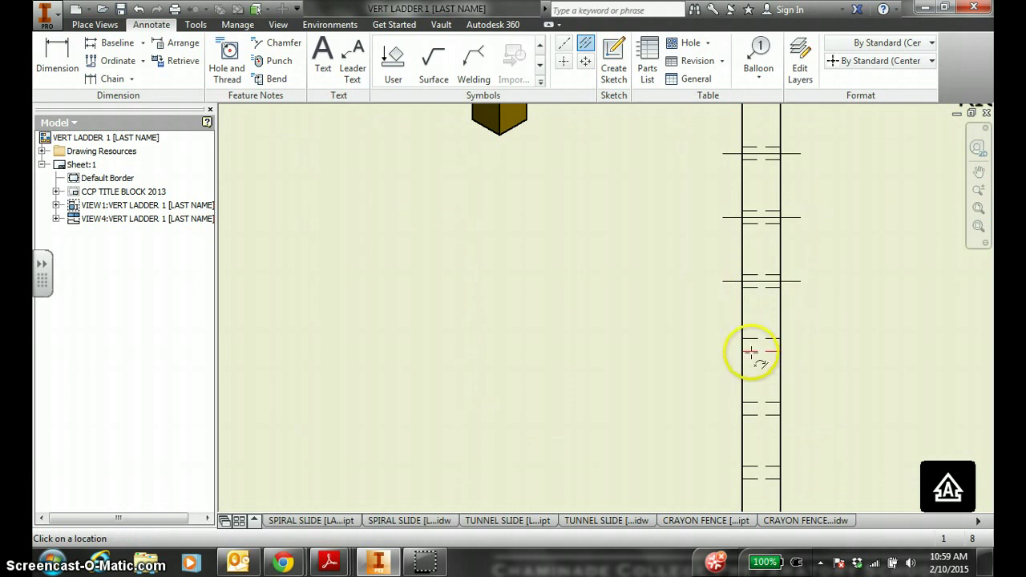
pyautogui.click(752, 343)
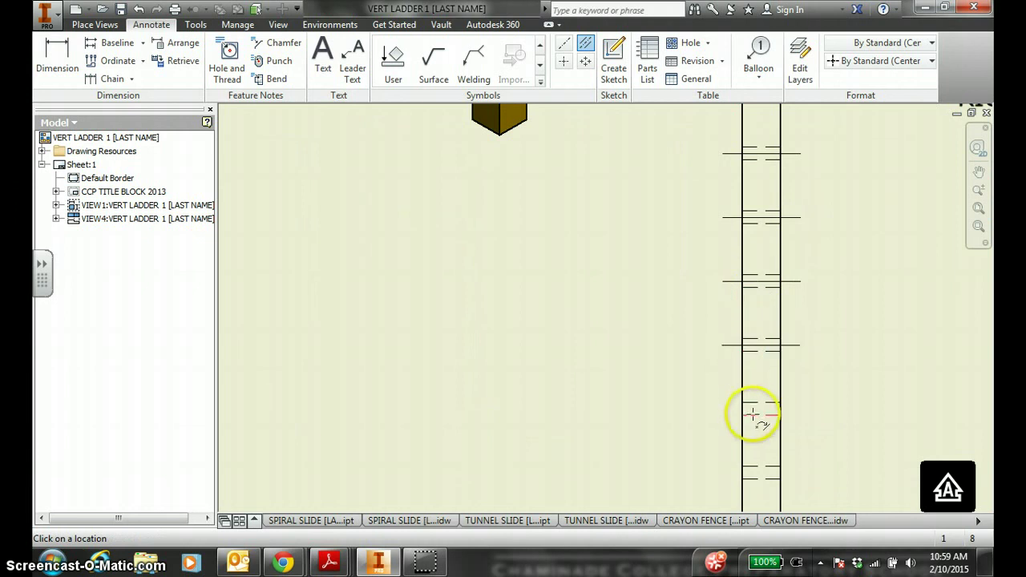
pyautogui.click(756, 402)
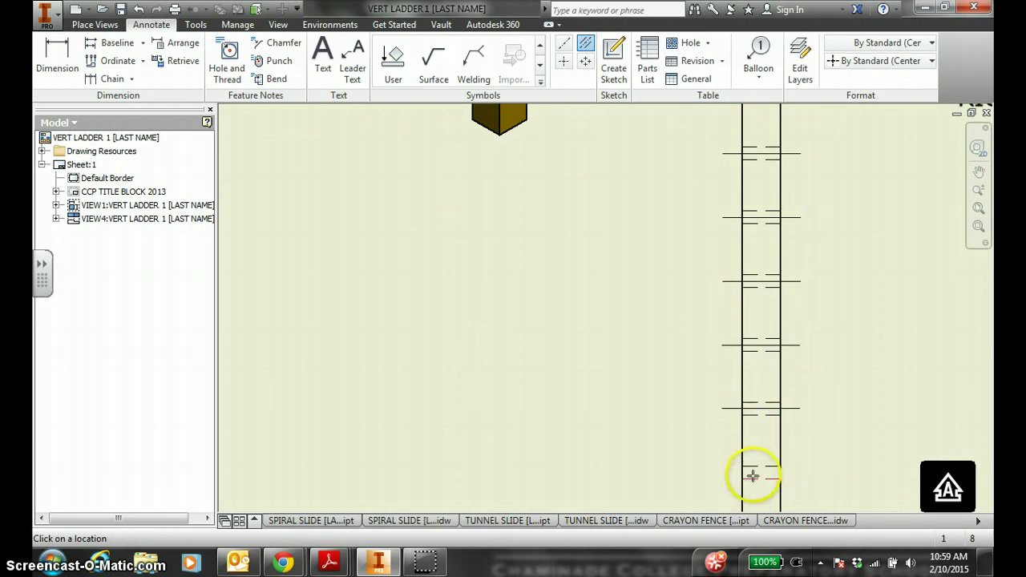
pyautogui.click(977, 209)
pyautogui.scroll(3, 596, 344)
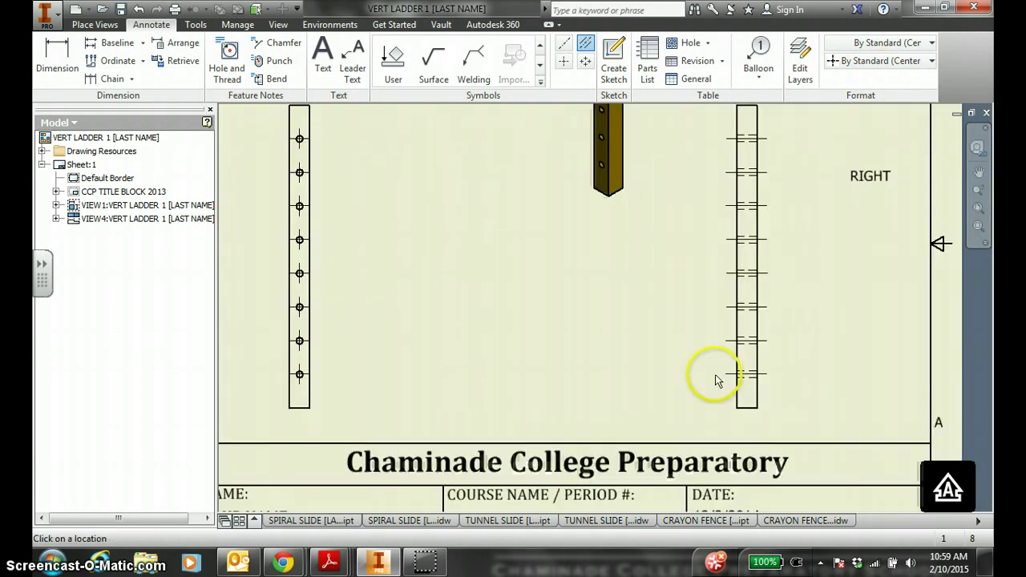
pyautogui.scroll(-5, 495, 283)
pyautogui.click(56, 54)
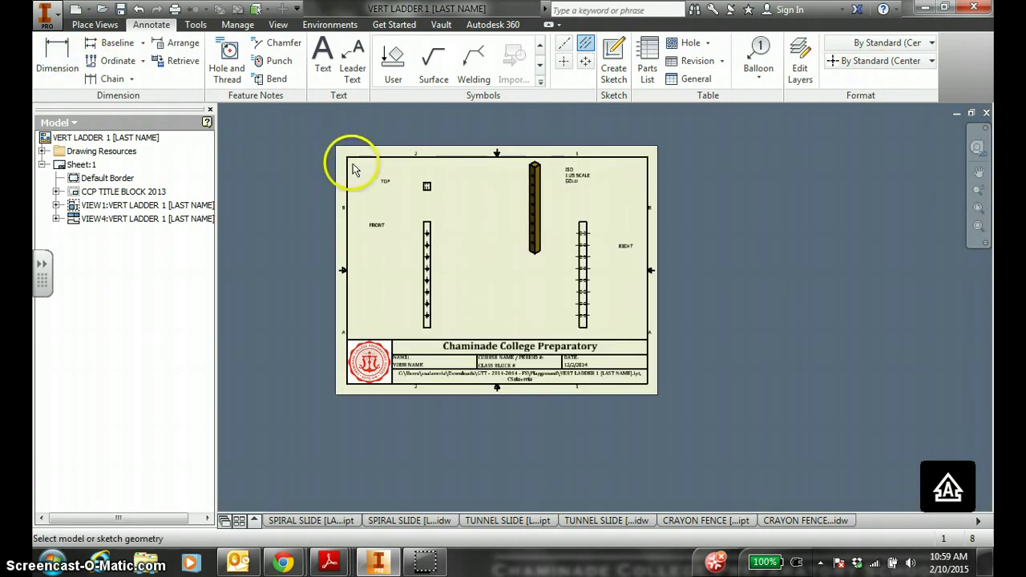
# - Add 6.00 width and 6.00 height dimensions to the TOP square and a 90.00 FRONT height
pyautogui.scroll(4, 401, 193)
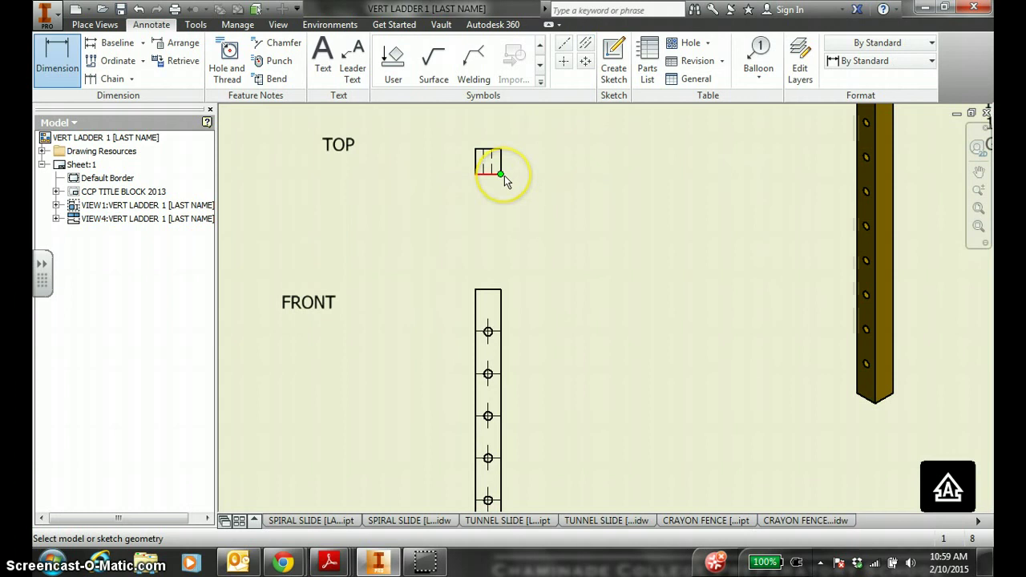
pyautogui.click(504, 176)
pyautogui.click(475, 175)
pyautogui.click(475, 209)
pyautogui.click(502, 291)
pyautogui.scroll(3, 561, 385)
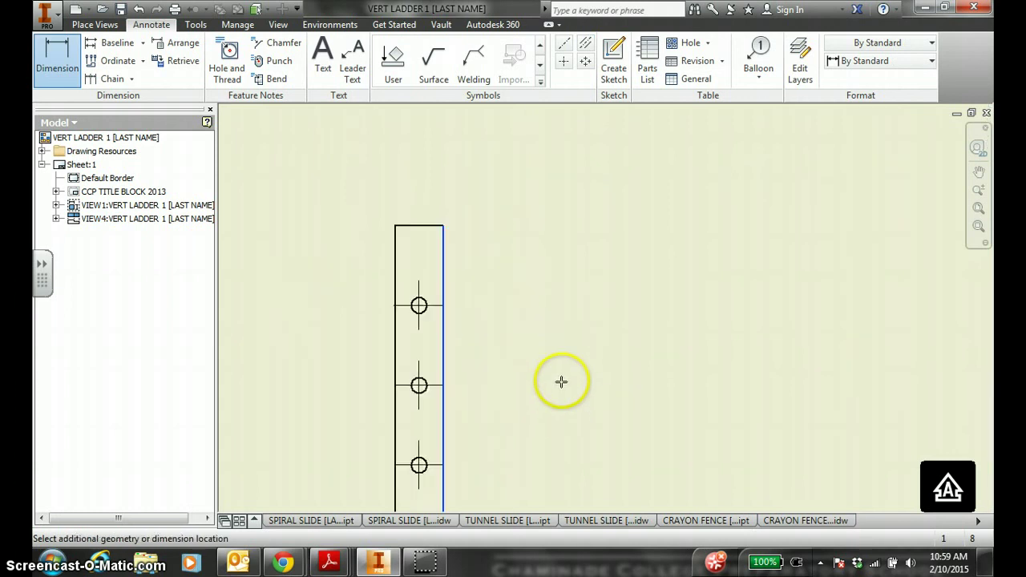
pyautogui.scroll(-6, 532, 441)
pyautogui.scroll(3, 550, 479)
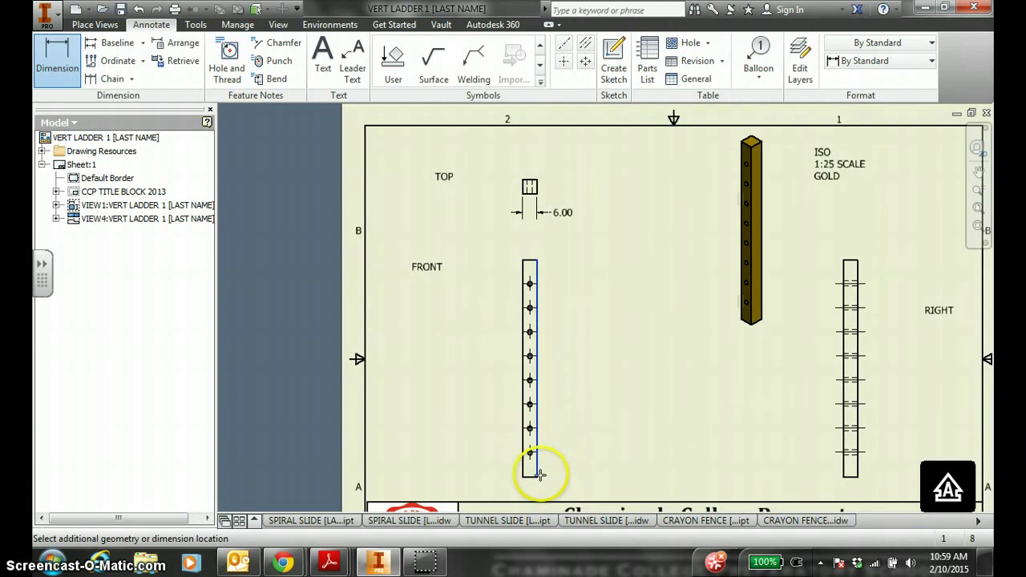
pyautogui.click(600, 369)
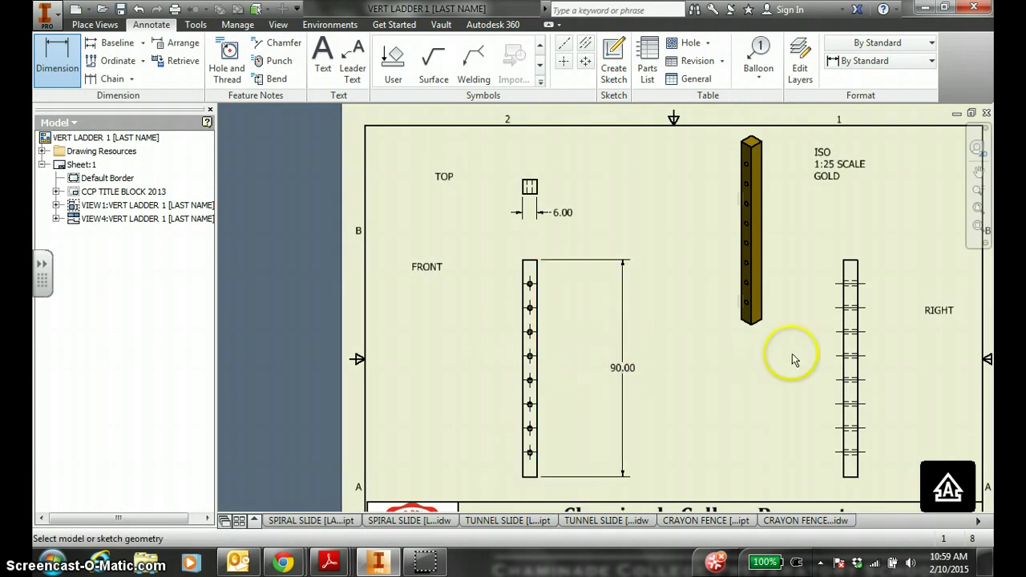
pyautogui.click(537, 185)
pyautogui.click(561, 213)
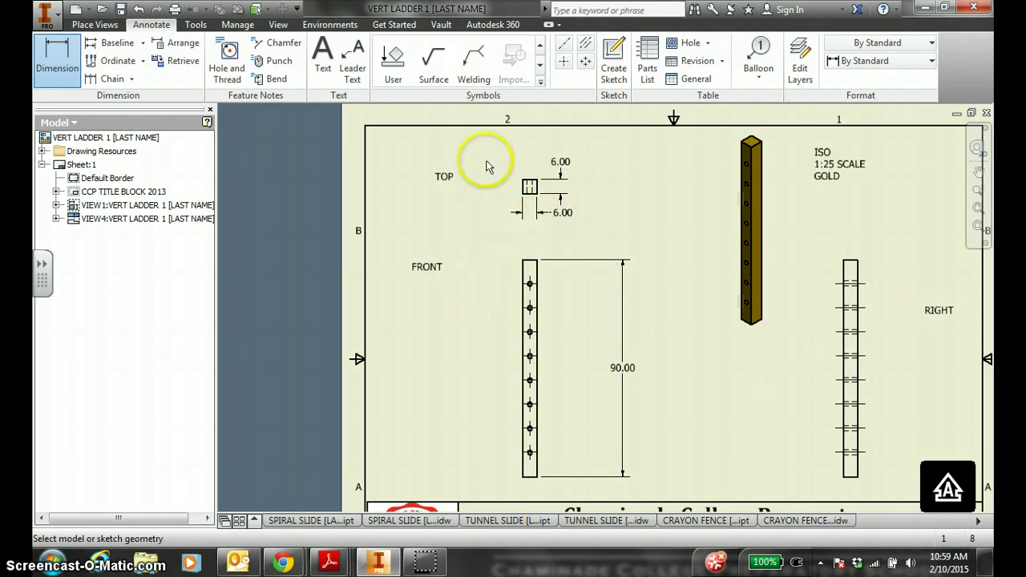
# - Dimension the lowest hole 10.00 from the base and the 10.00 spacing to the next hole
pyautogui.click(51, 59)
pyautogui.scroll(3, 527, 477)
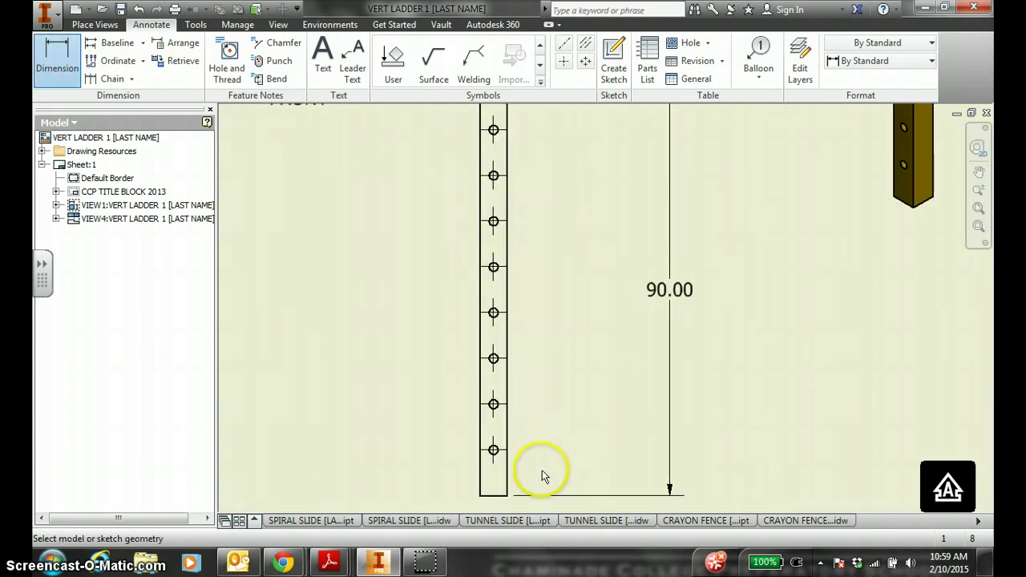
pyautogui.click(505, 497)
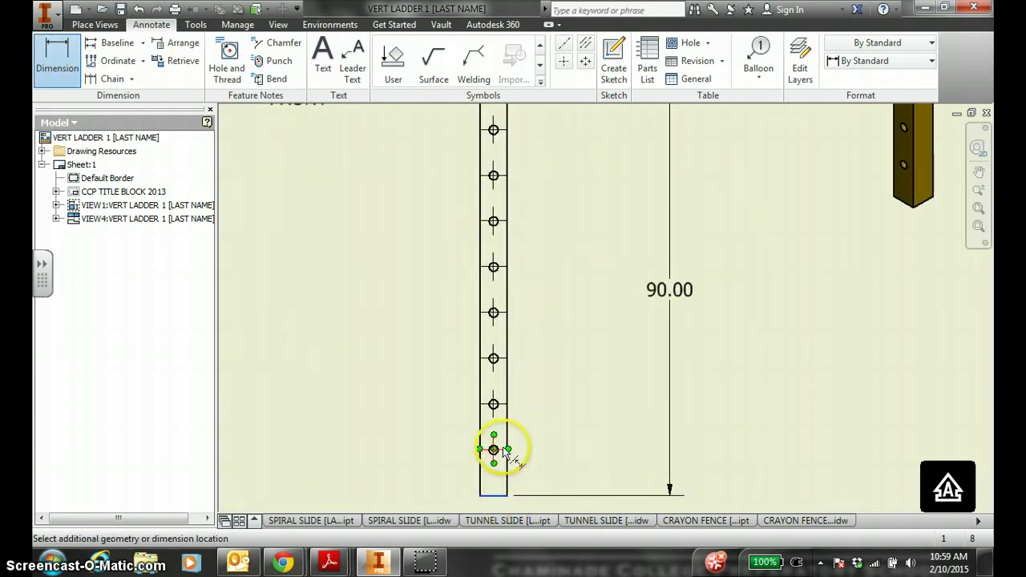
pyautogui.click(494, 449)
pyautogui.click(558, 461)
pyautogui.click(508, 454)
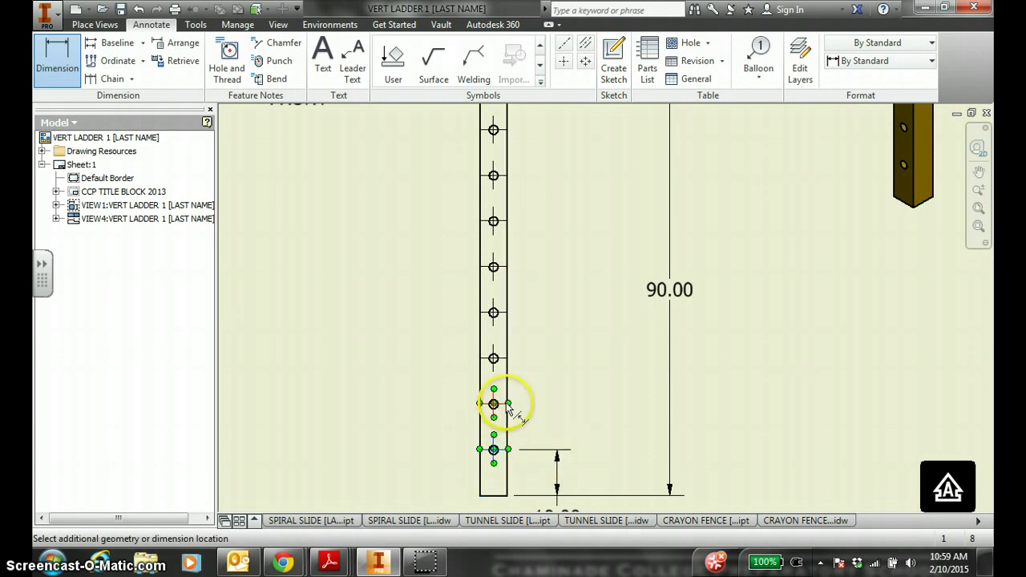
pyautogui.click(505, 405)
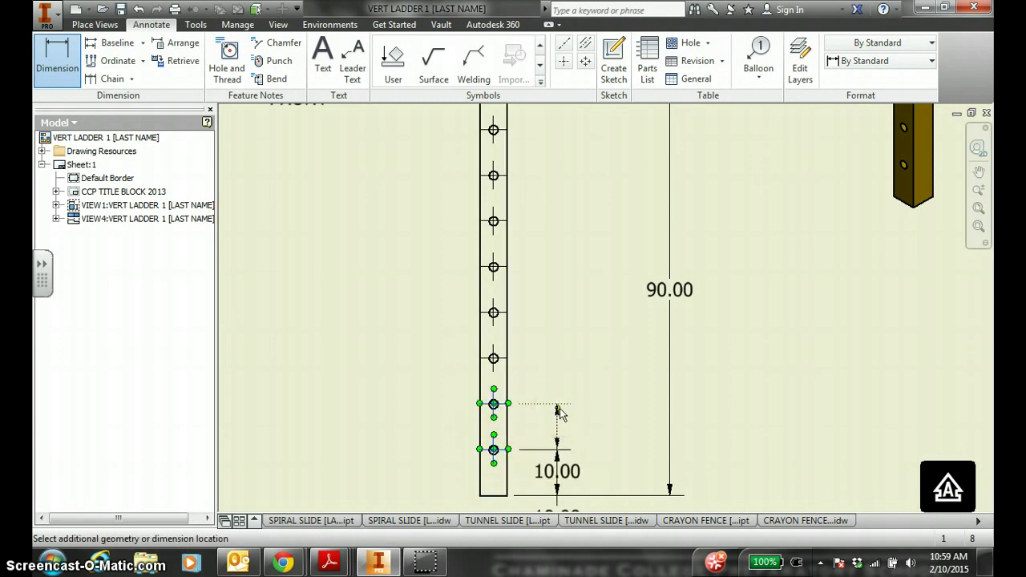
pyautogui.click(570, 420)
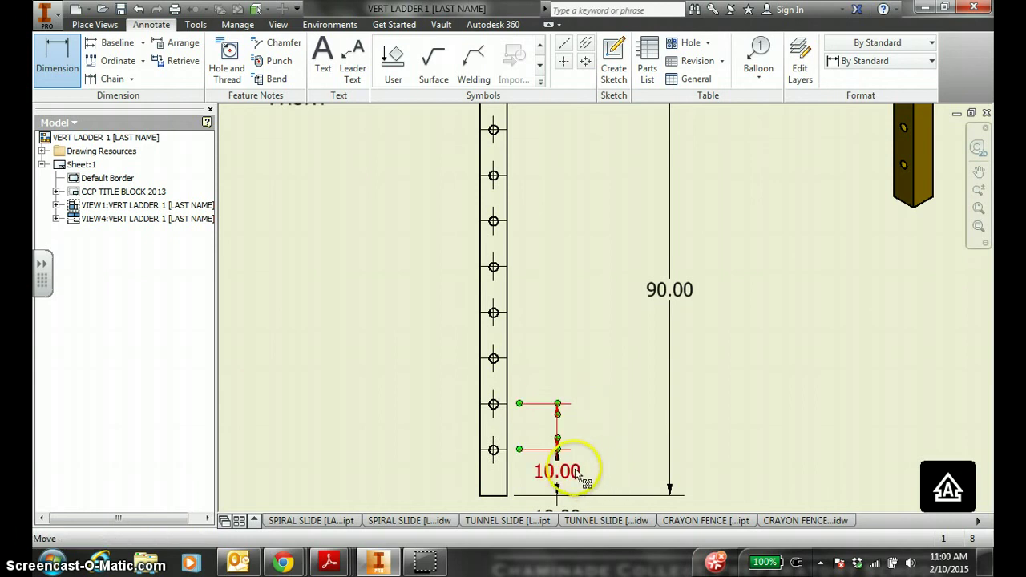
pyautogui.press('Escape')
# - Reposition the 10.00 spacing dimension beside the holes and append TYP to its text
pyautogui.moveTo(585, 480); pyautogui.dragTo(552, 371)
pyautogui.click(605, 440)
pyautogui.scroll(1, 604, 440)
pyautogui.click(570, 364)
pyautogui.doubleClick(570, 364)
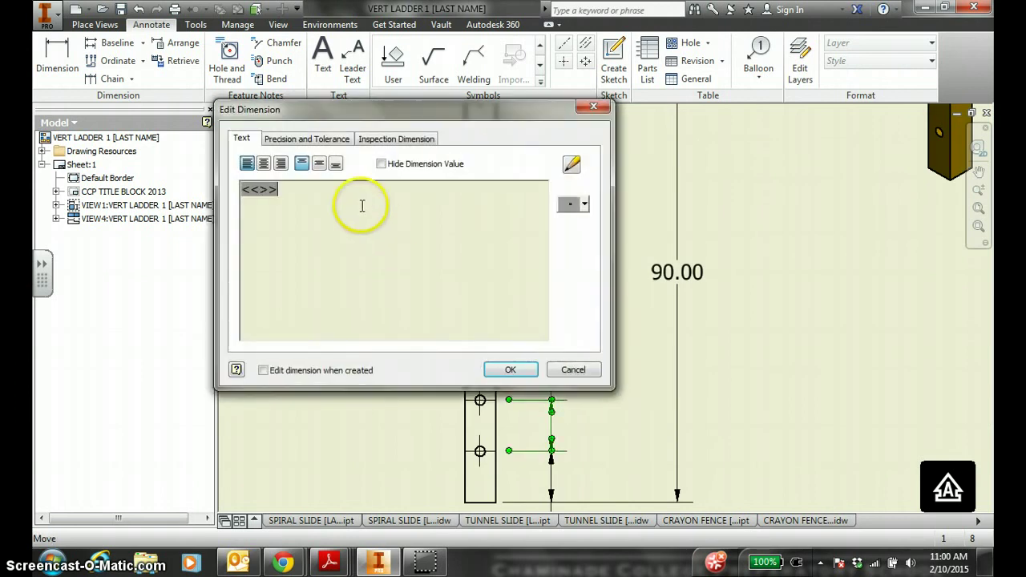
pyautogui.write('TYP')
pyautogui.click(498, 370)
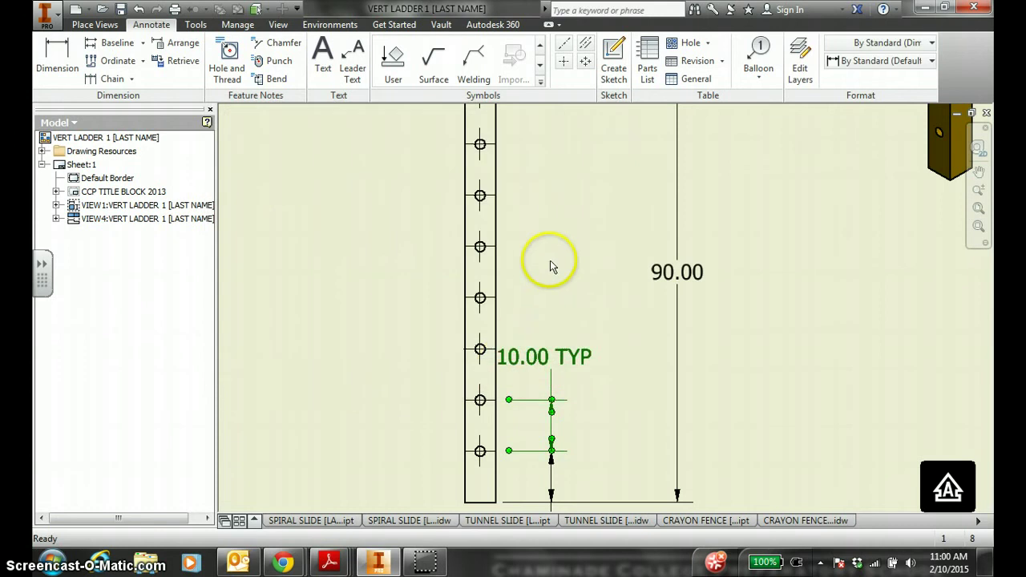
pyautogui.scroll(-4, 591, 327)
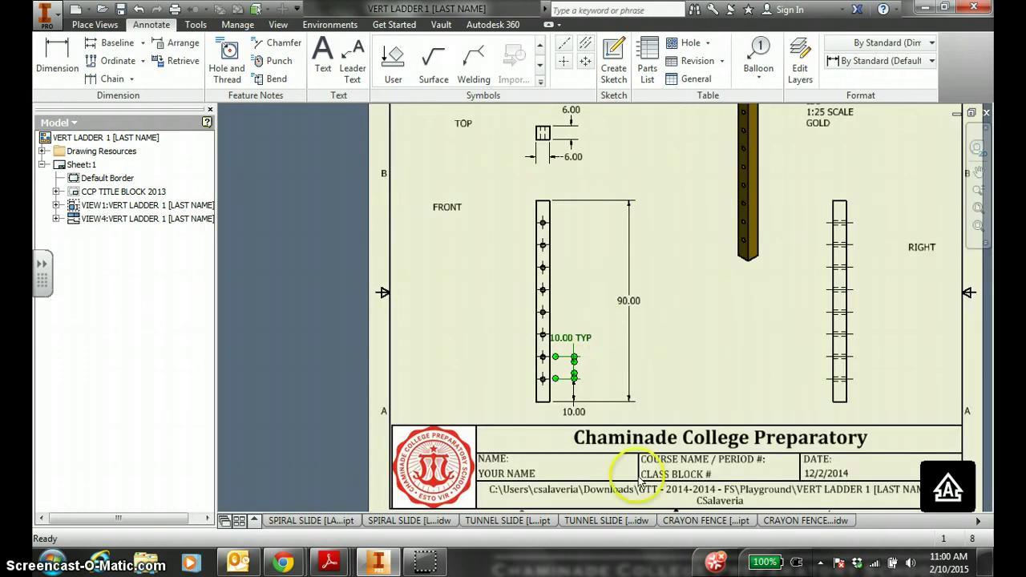
# - Shift the front ladder view slightly upward on the sheet
pyautogui.scroll(10, 605, 366)
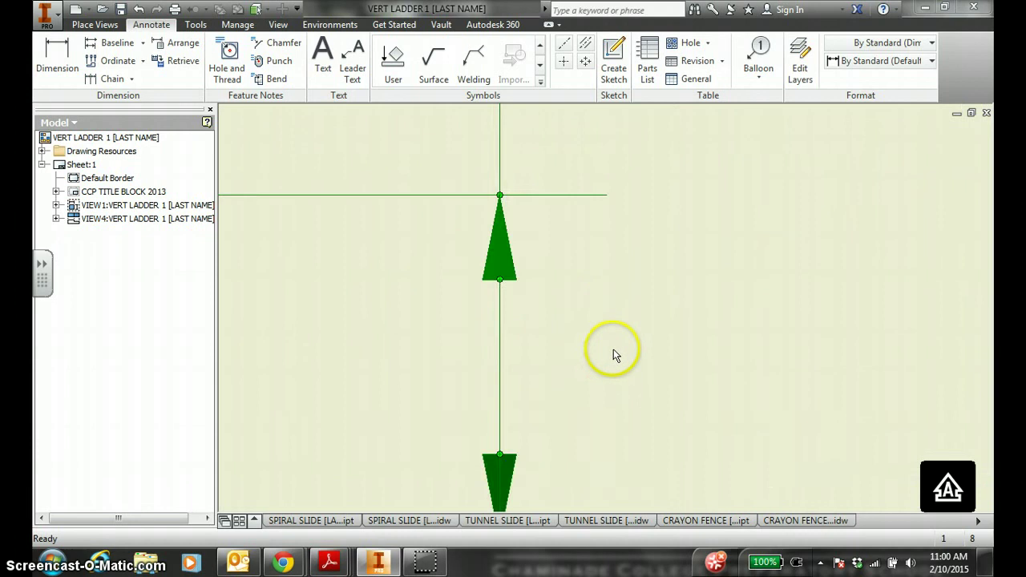
pyautogui.scroll(-3, 613, 350)
pyautogui.scroll(-5, 683, 334)
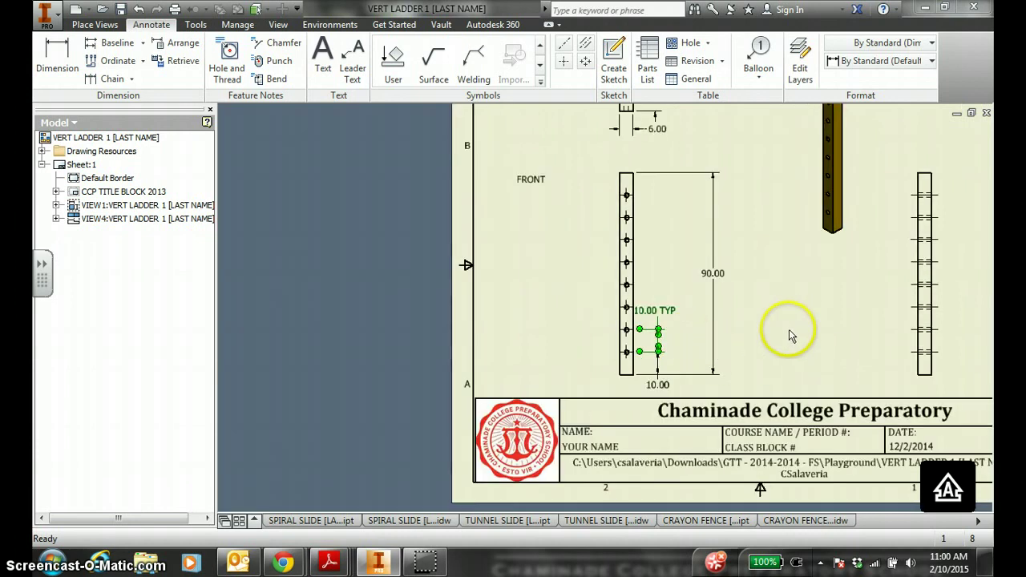
pyautogui.click(680, 315)
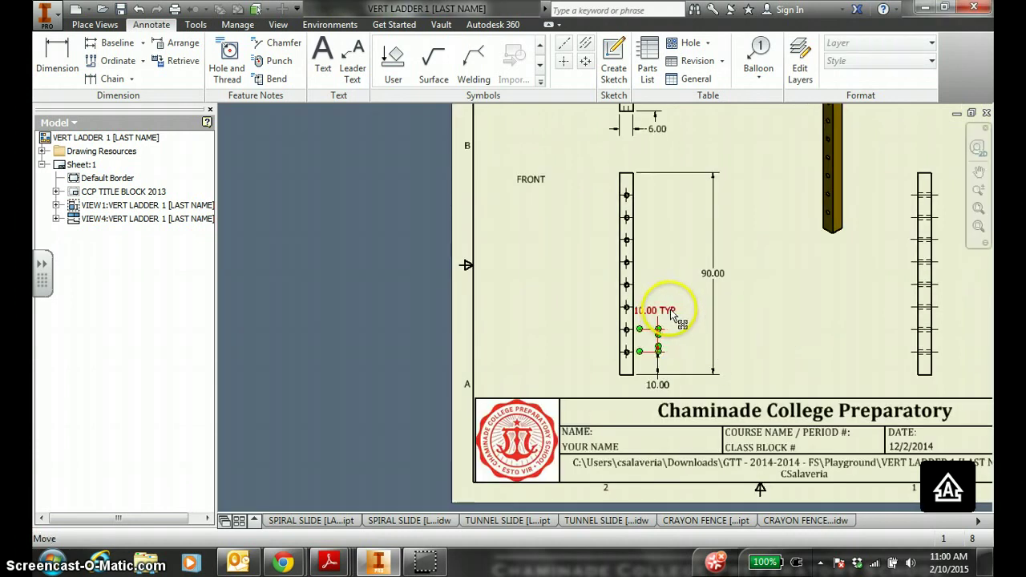
pyautogui.click(659, 386)
pyautogui.click(676, 374)
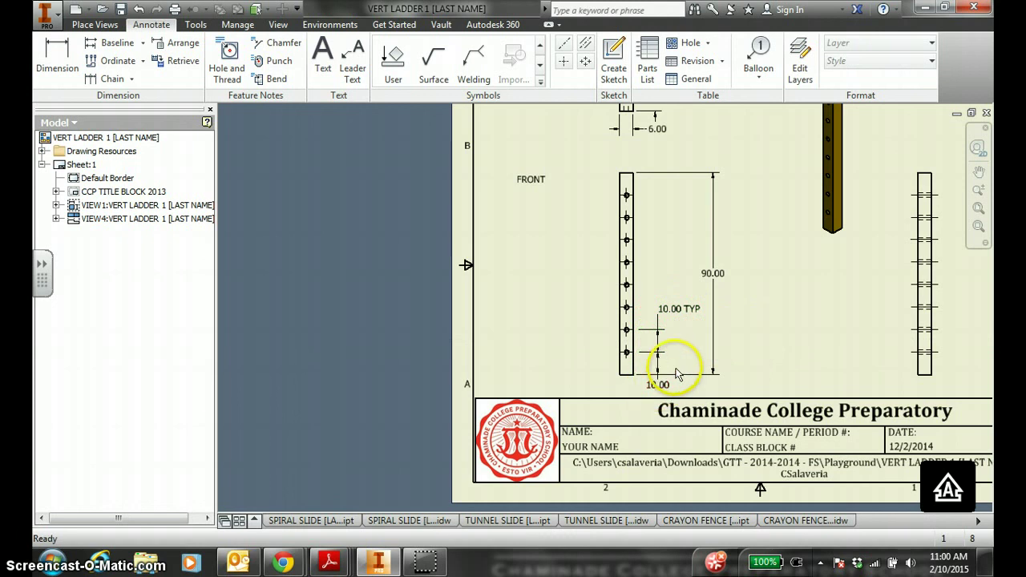
pyautogui.click(607, 363)
pyautogui.moveTo(607, 363); pyautogui.dragTo(605, 348)
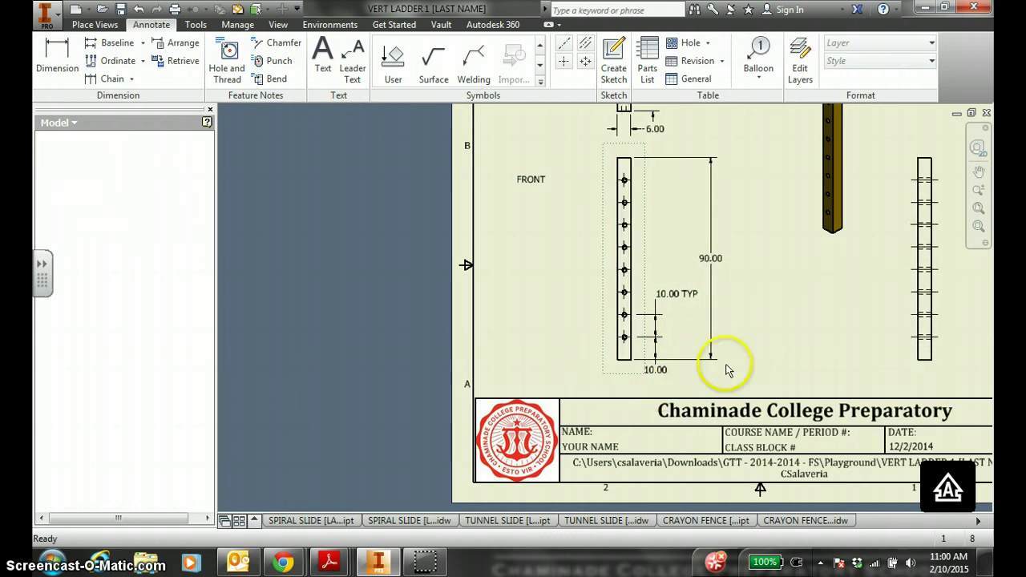
# - Enlarge the TOP label's text box and move it left to align above FRONT
pyautogui.scroll(3, 834, 334)
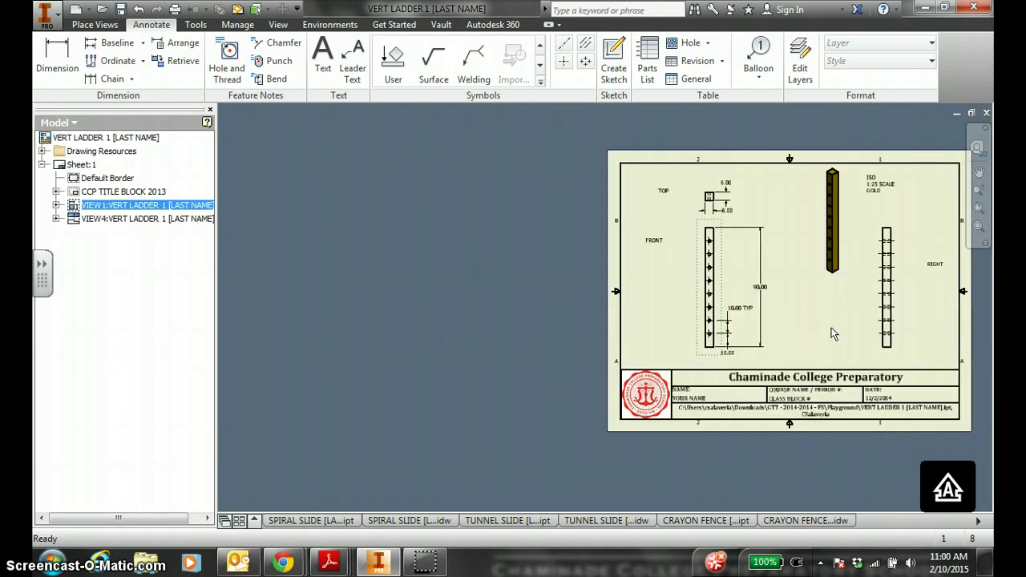
pyautogui.click(655, 196)
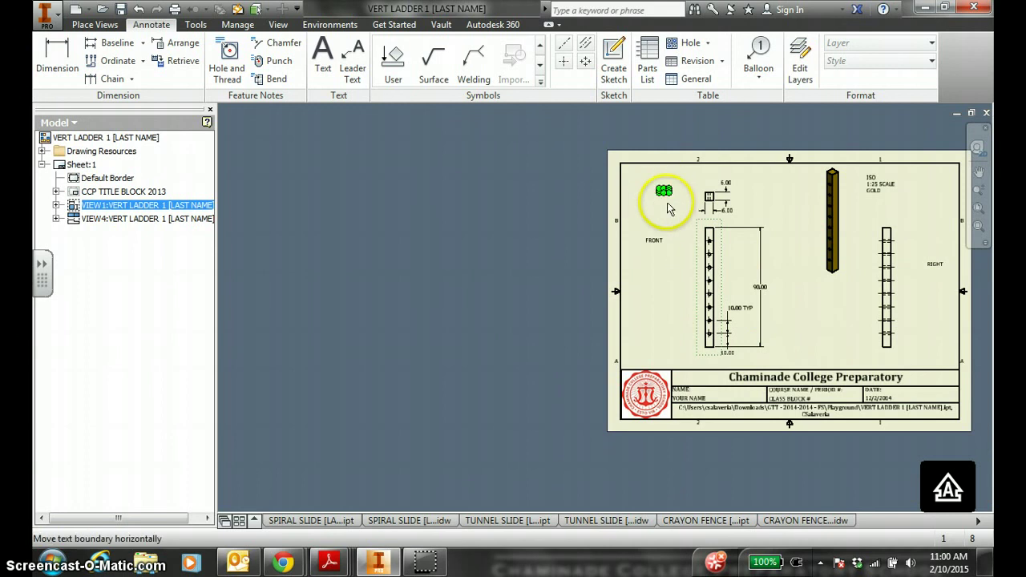
pyautogui.scroll(-3, 663, 204)
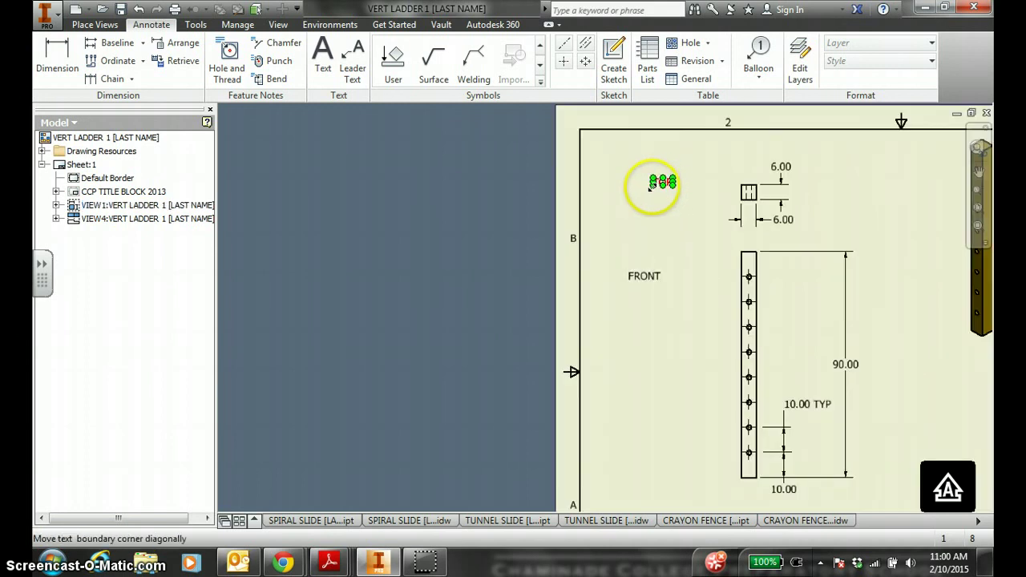
pyautogui.moveTo(641, 200); pyautogui.dragTo(642, 200)
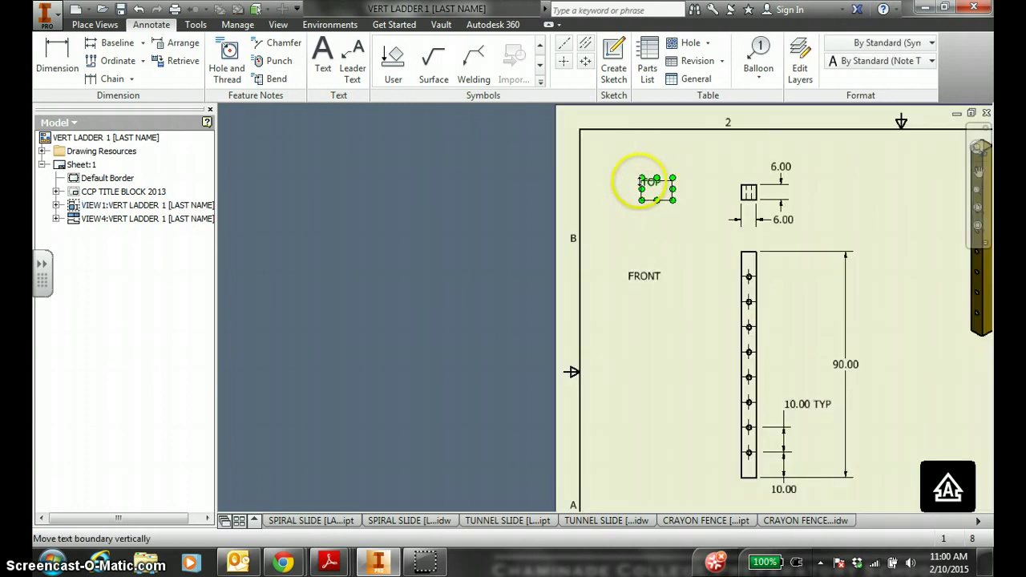
pyautogui.moveTo(653, 185); pyautogui.dragTo(634, 188)
pyautogui.press('Escape')
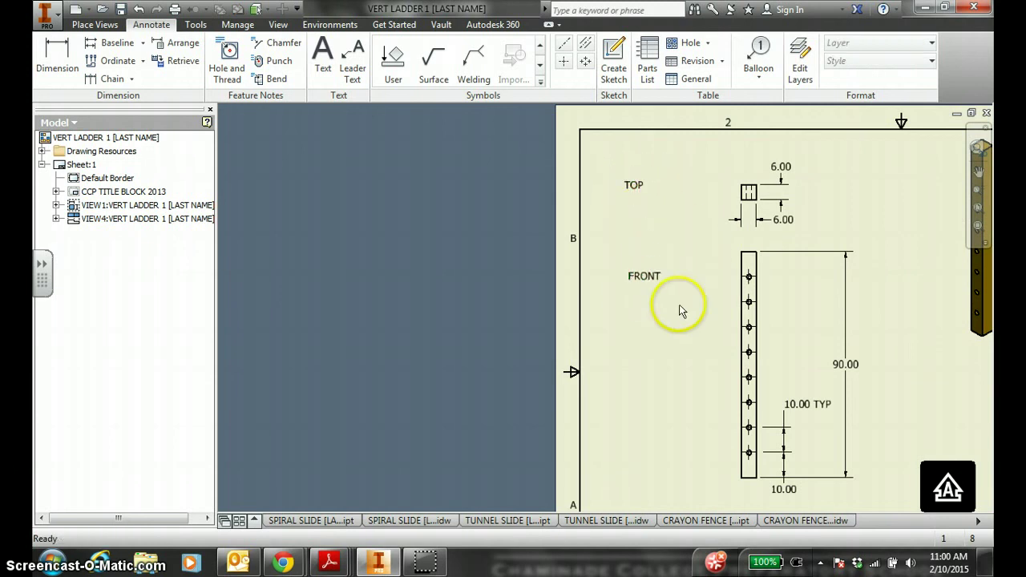
# - Fit the whole sheet in view and bring up a Windows Explorer window
pyautogui.click(978, 209)
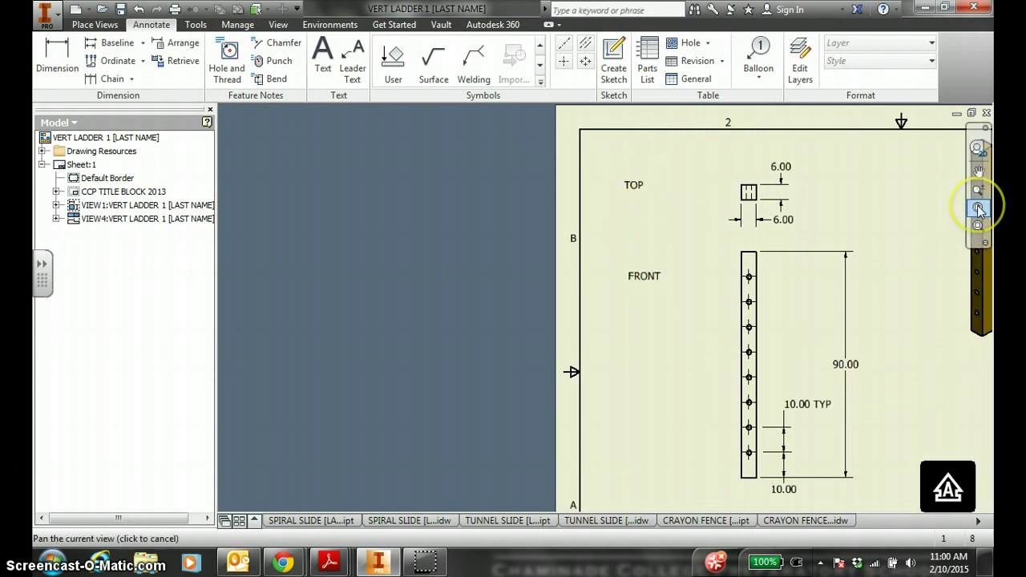
pyautogui.click(979, 207)
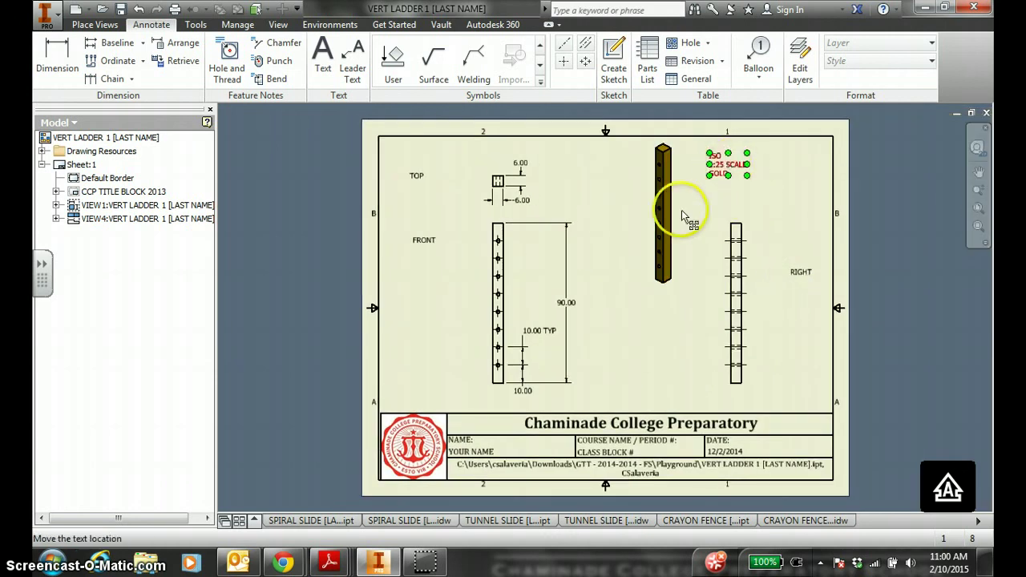
pyautogui.click(142, 555)
# - Browse from Downloads through GTT - 2014-2014 - FS, Playground and Practice into the example drawings folder
pyautogui.click(131, 160)
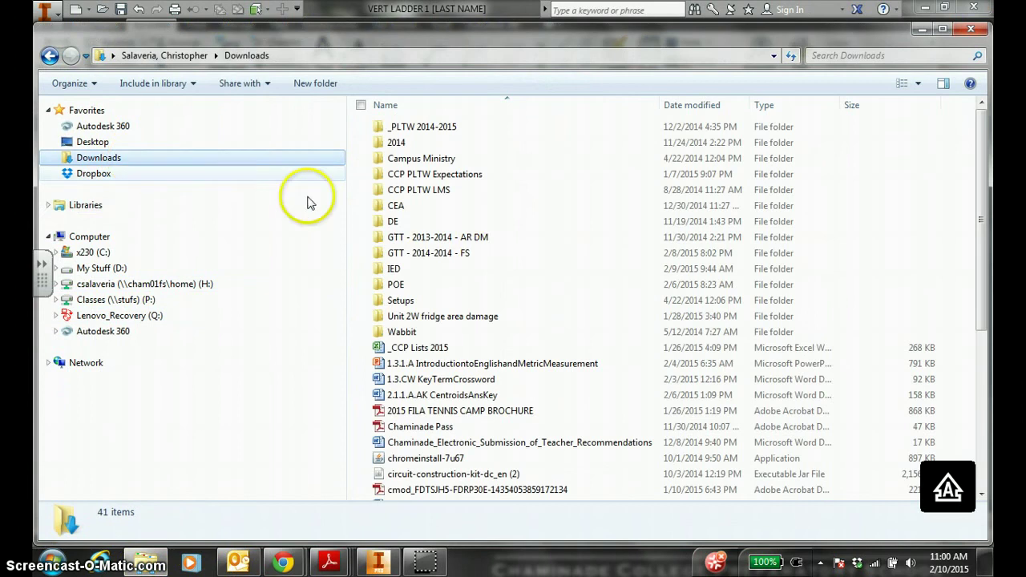
pyautogui.doubleClick(481, 257)
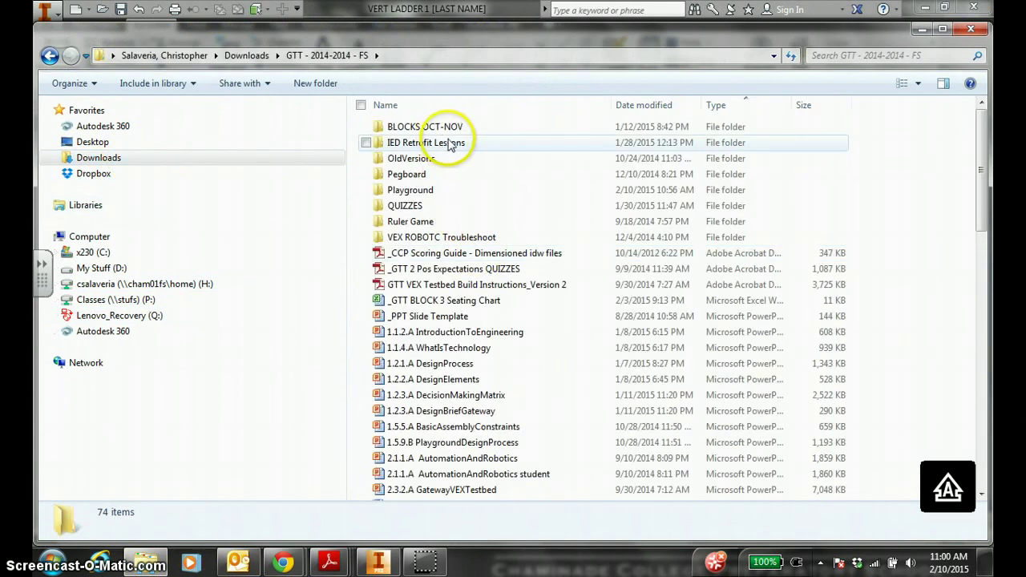
pyautogui.doubleClick(451, 190)
pyautogui.click(442, 131)
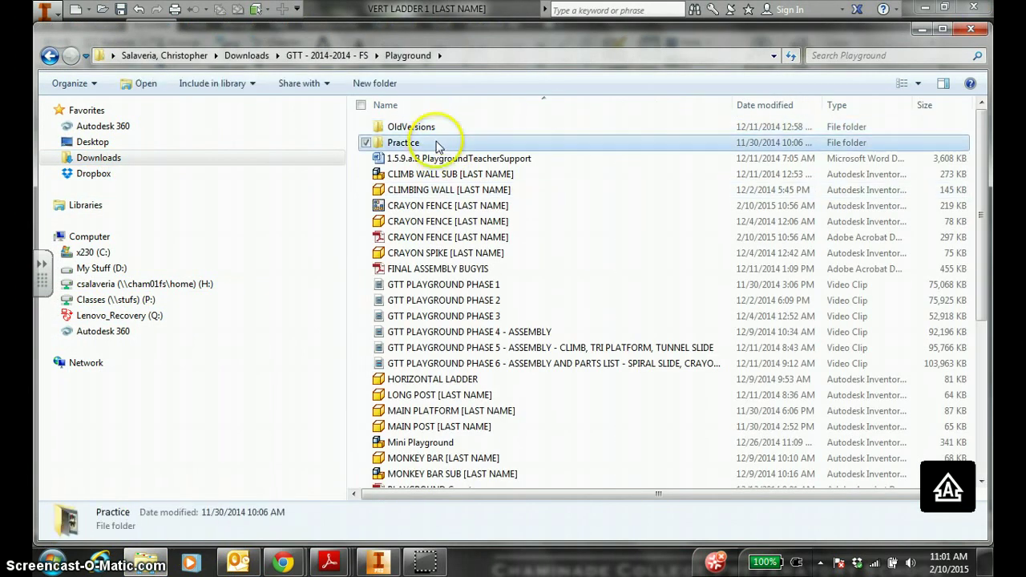
pyautogui.doubleClick(437, 144)
pyautogui.doubleClick(434, 129)
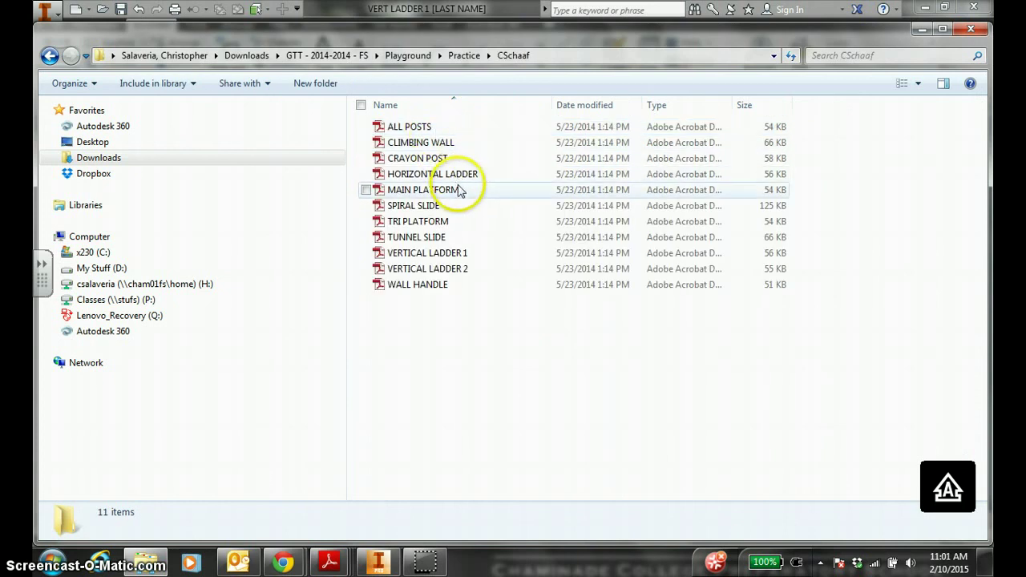
pyautogui.doubleClick(461, 213)
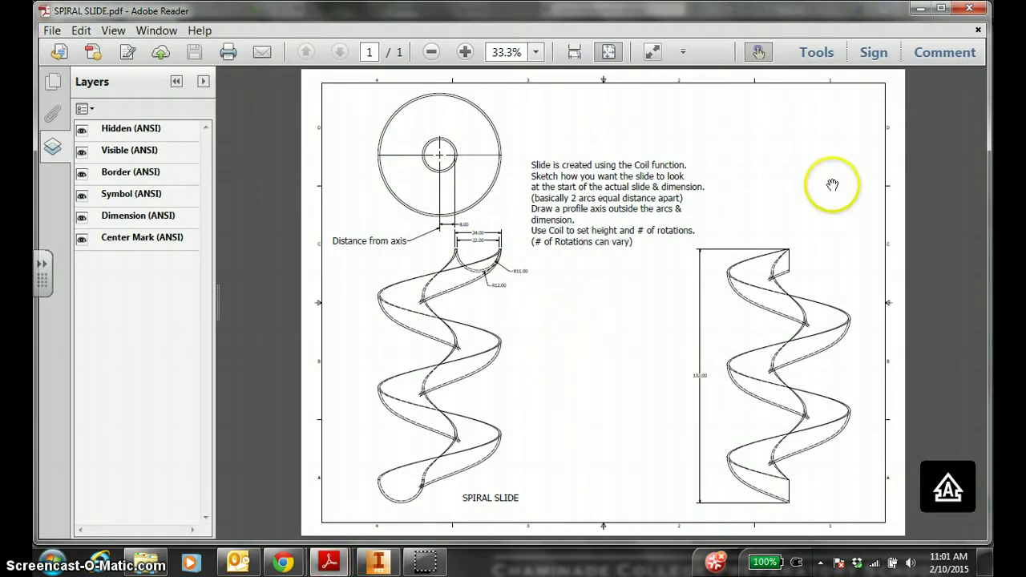
pyautogui.click(920, 10)
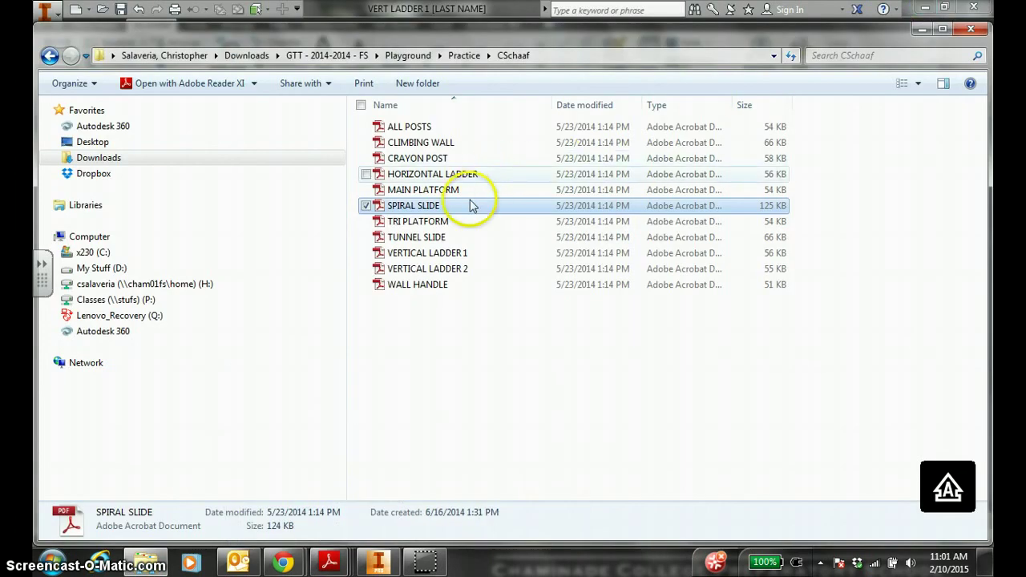
pyautogui.doubleClick(445, 239)
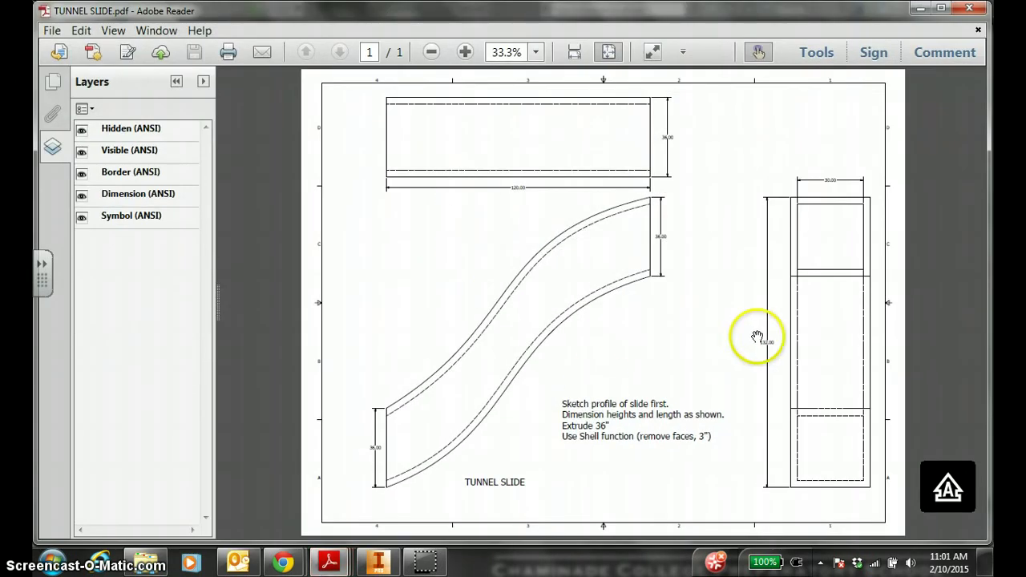
pyautogui.click(920, 9)
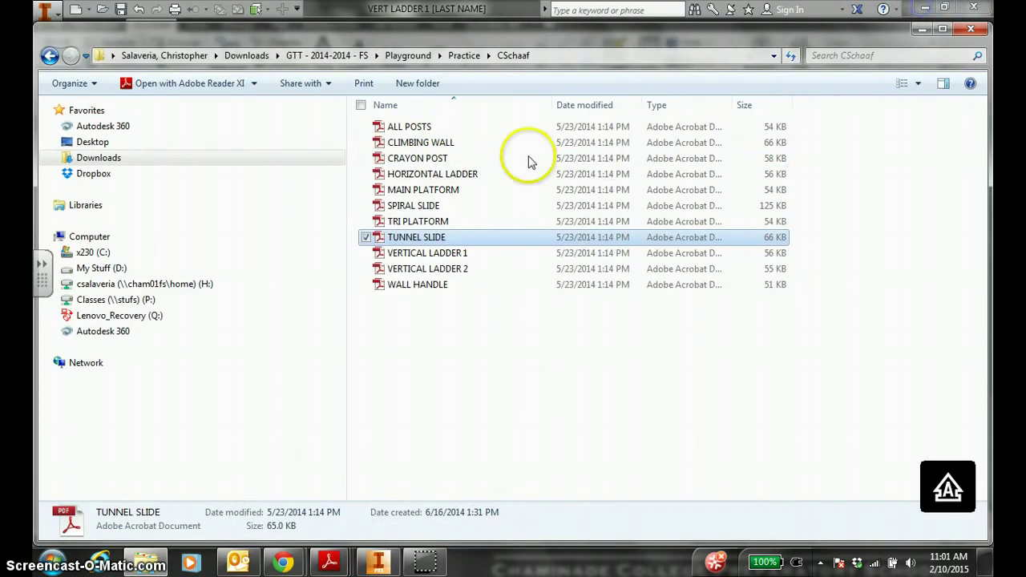
pyautogui.doubleClick(440, 156)
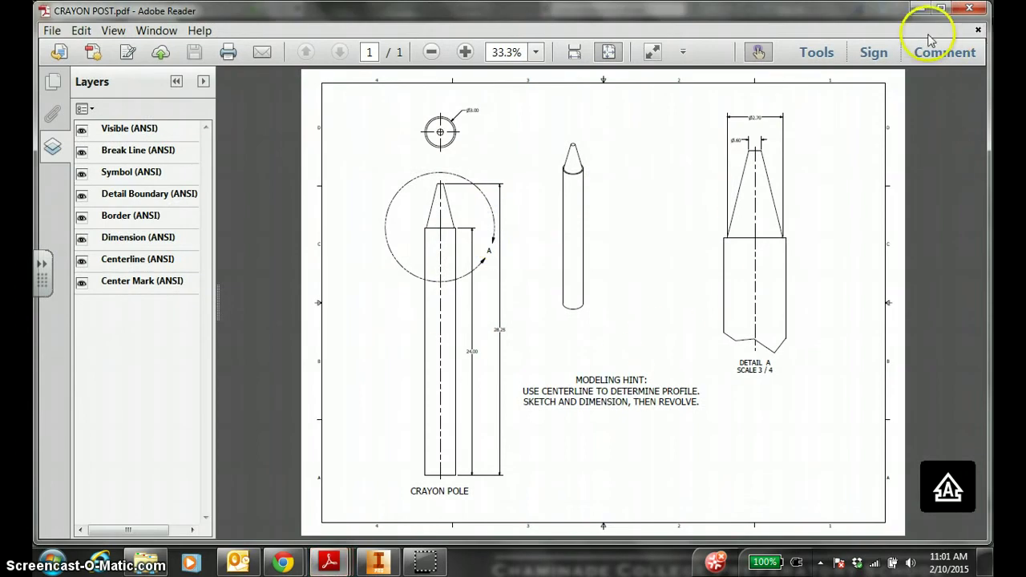
pyautogui.click(920, 9)
pyautogui.click(456, 255)
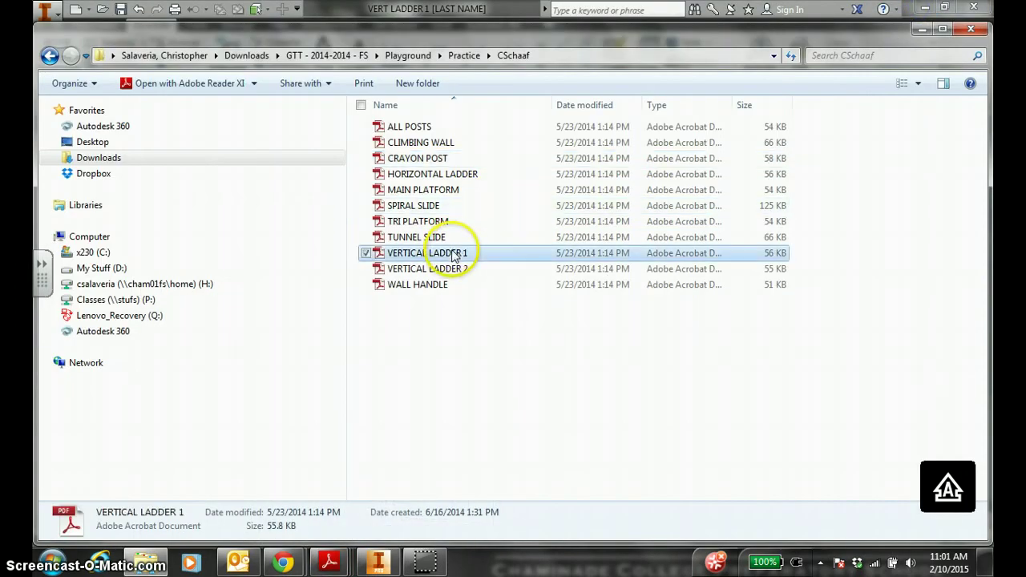
# - Open the VERTICAL LADDER 1 example PDF, then save the ladder drawing in Inventor
pyautogui.doubleClick(456, 255)
pyautogui.click(377, 561)
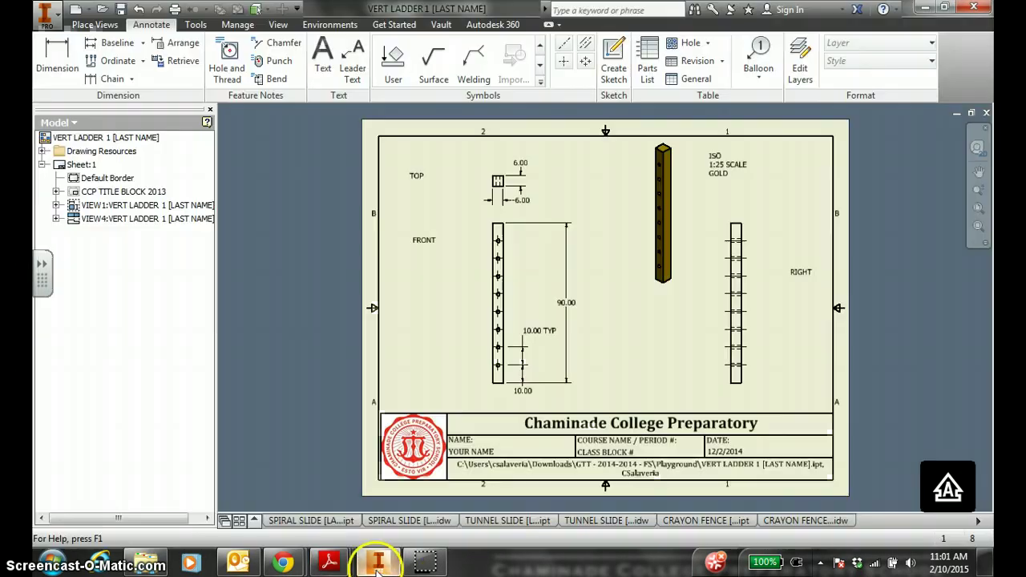
pyautogui.click(121, 11)
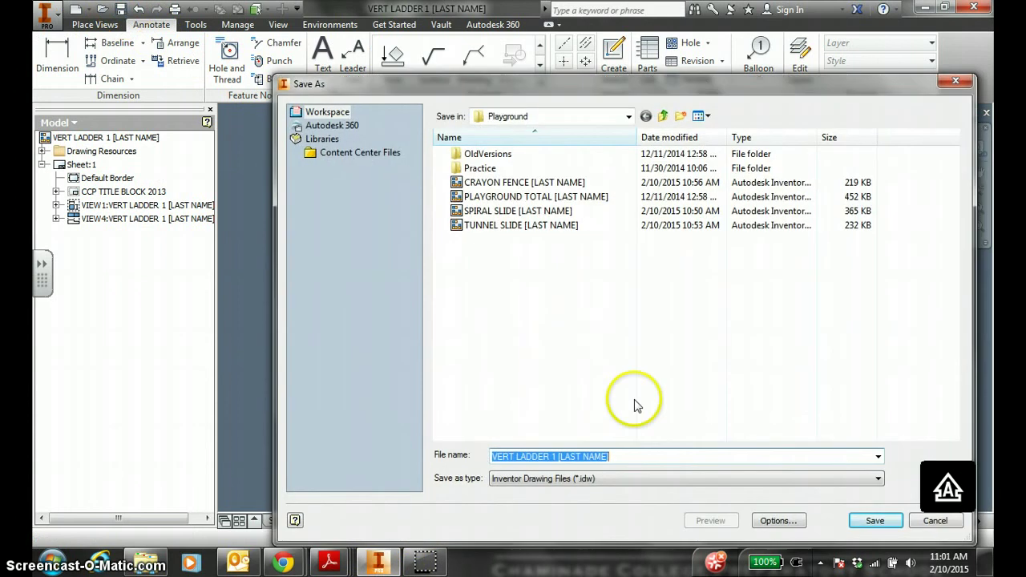
pyautogui.click(874, 522)
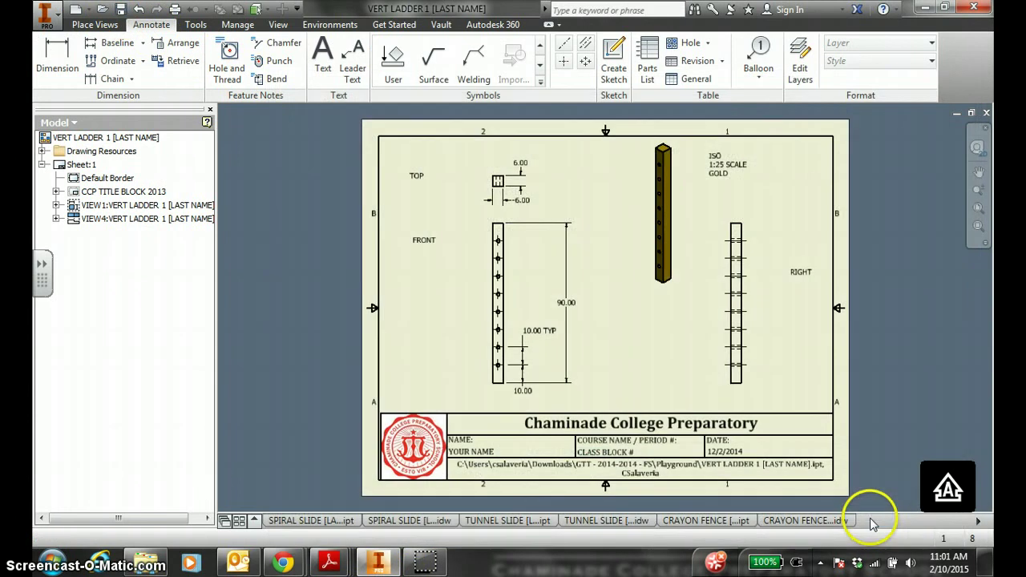
# - Export the VERT LADDER 1 drawing as a PDF
pyautogui.click(46, 13)
pyautogui.moveTo(96, 223)
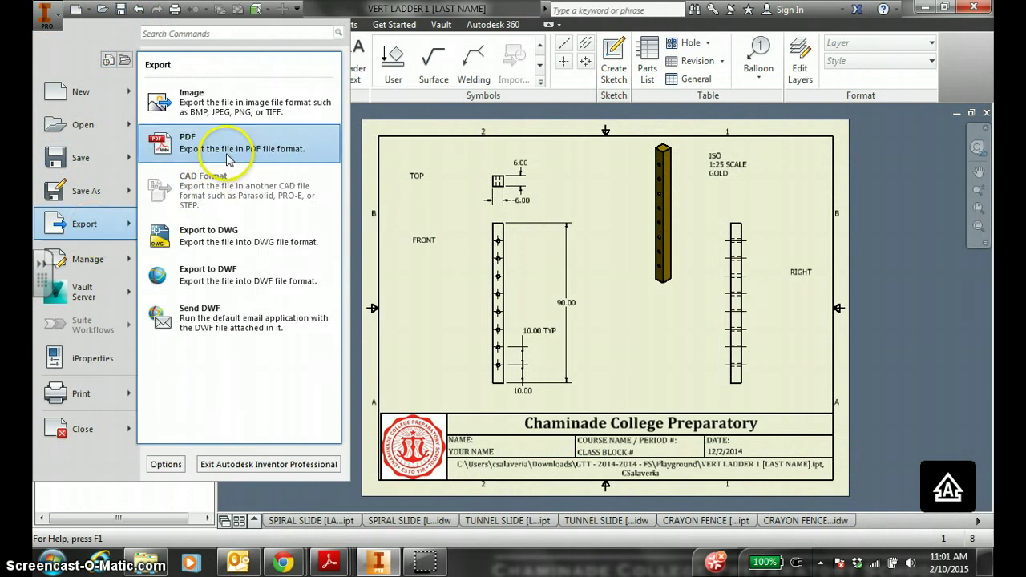
pyautogui.click(226, 153)
pyautogui.click(874, 524)
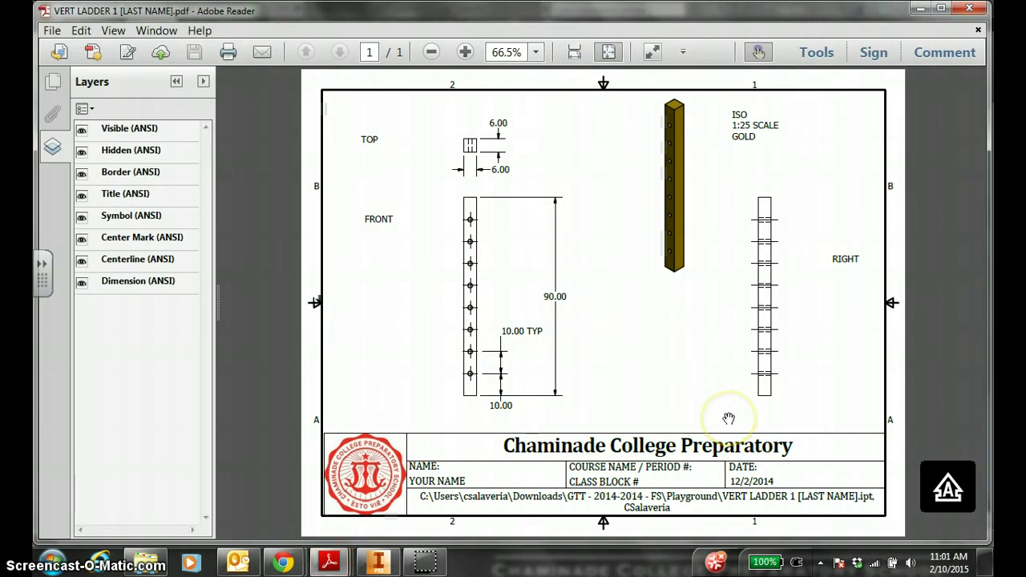